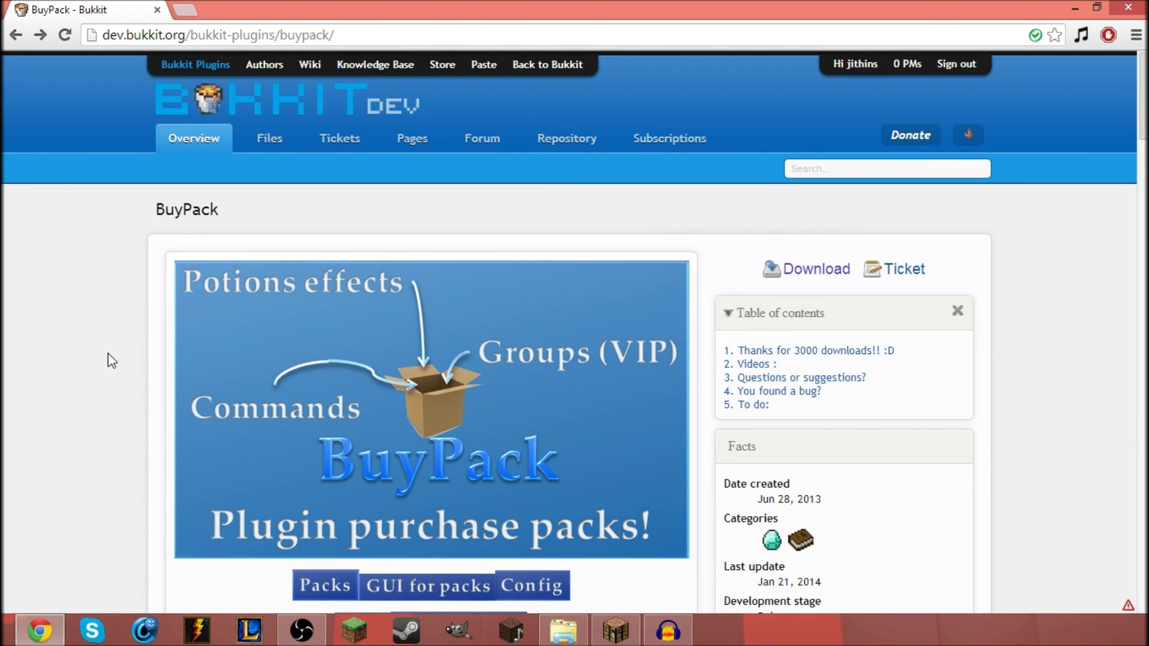
Look over the BuyPack plugin page, examining its documentation links, dependencies, recent files and author
{"action": "scroll", "coordinate": [180, 341], "scroll_direction": "down", "scroll_amount": 4}
{"action": "scroll", "coordinate": [336, 254], "scroll_direction": "down", "scroll_amount": 8}
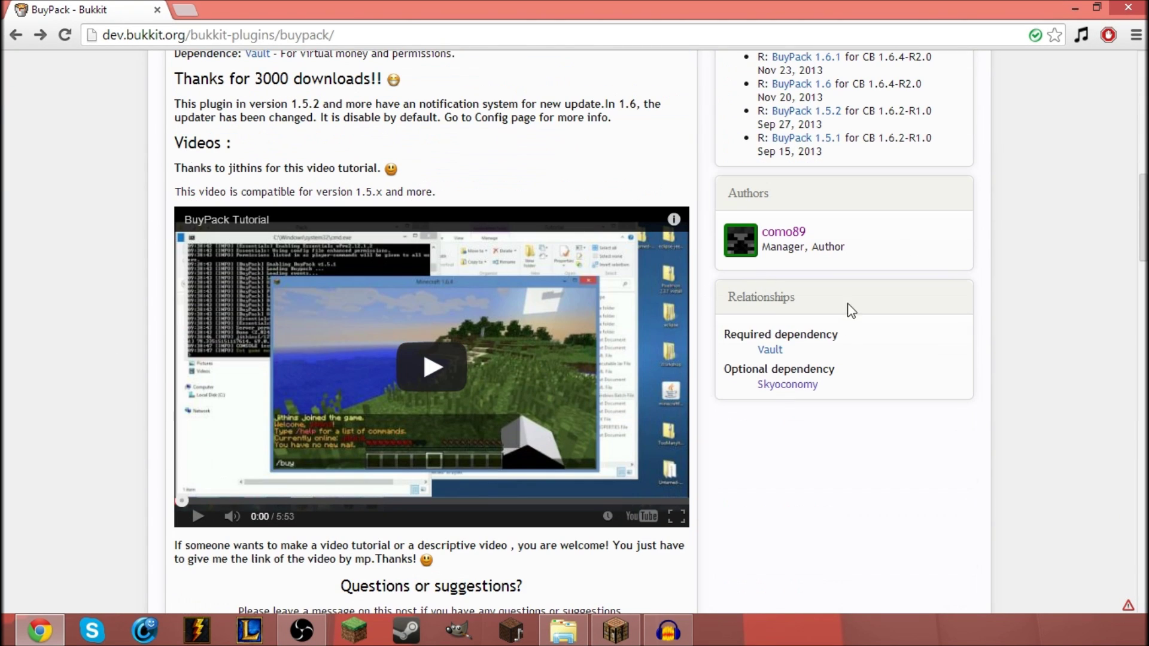
{"action": "left_click_drag", "start_coordinate": [844, 247], "coordinate": [787, 233]}
{"action": "left_click", "coordinate": [540, 176]}
{"action": "scroll", "coordinate": [553, 149], "scroll_direction": "up", "scroll_amount": 3}
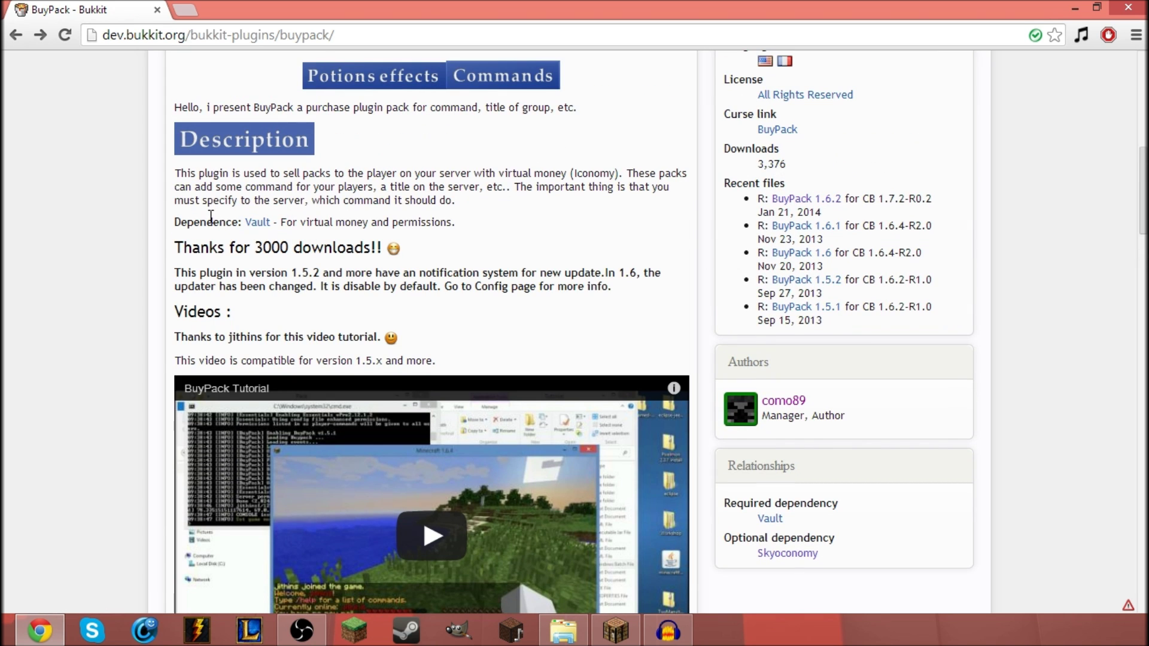
{"action": "scroll", "coordinate": [345, 219], "scroll_direction": "up", "scroll_amount": 3}
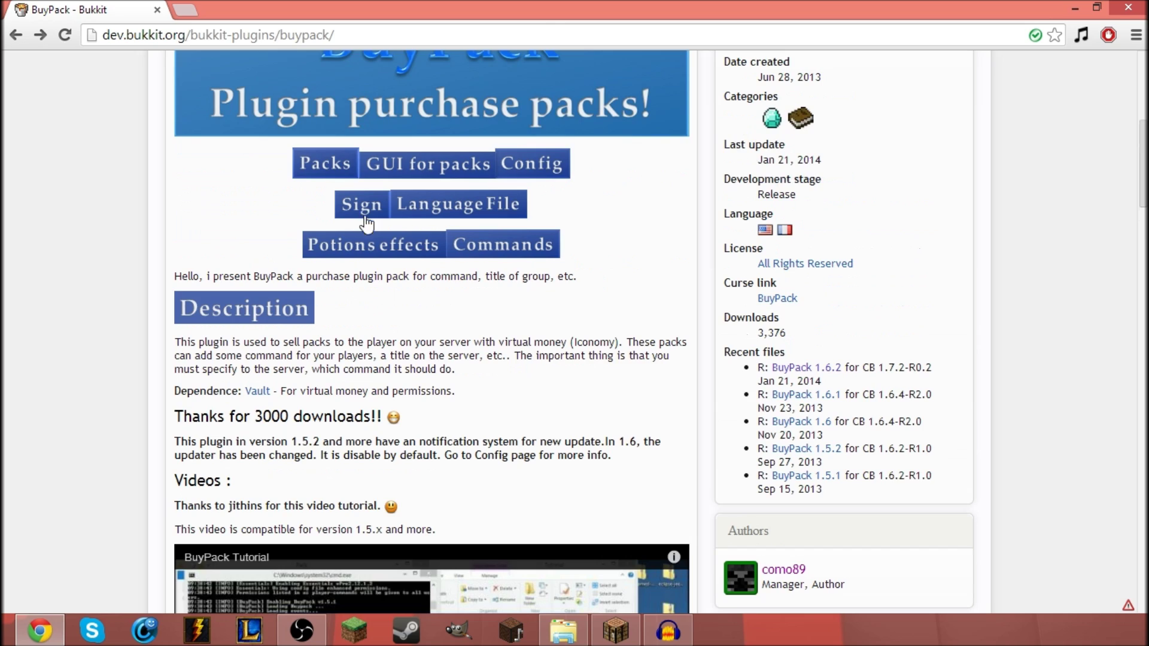
{"action": "scroll", "coordinate": [411, 333], "scroll_direction": "down", "scroll_amount": 2}
{"action": "scroll", "coordinate": [408, 333], "scroll_direction": "up", "scroll_amount": 3}
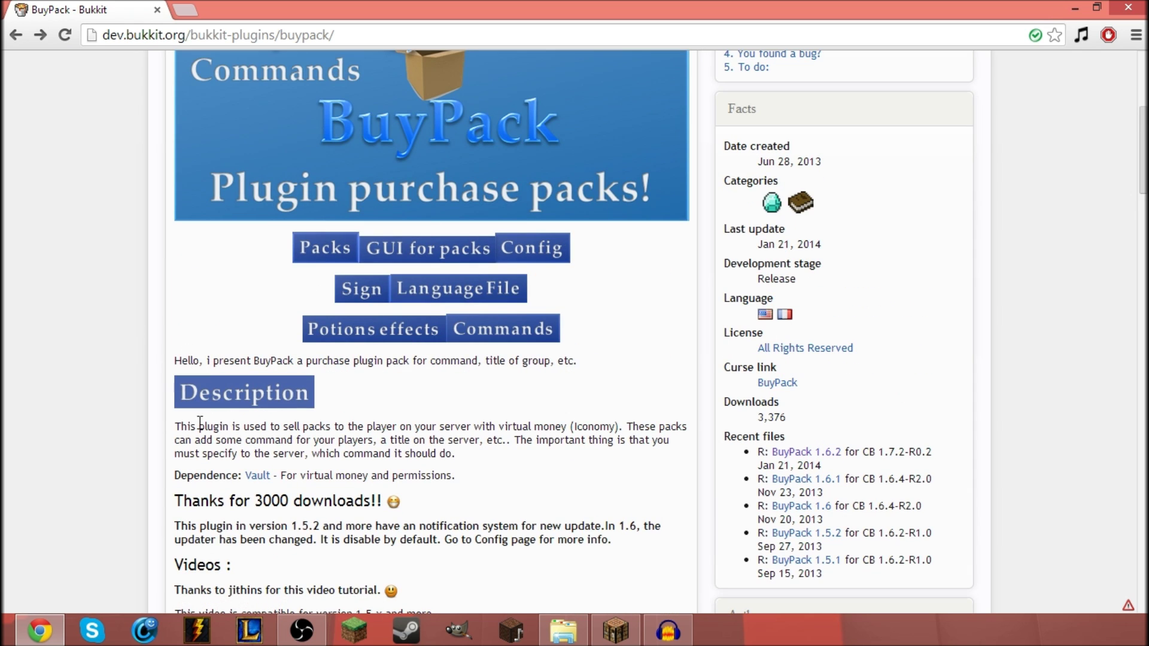
{"action": "scroll", "coordinate": [247, 422], "scroll_direction": "down", "scroll_amount": 3}
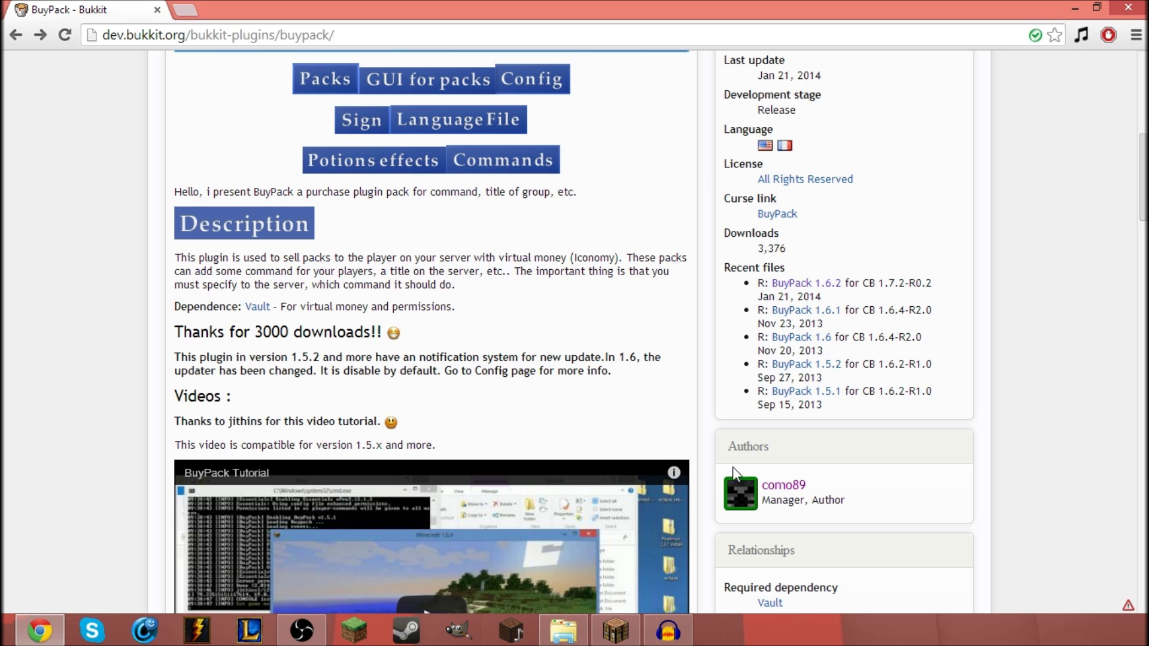
{"action": "left_click_drag", "start_coordinate": [865, 488], "coordinate": [762, 486]}
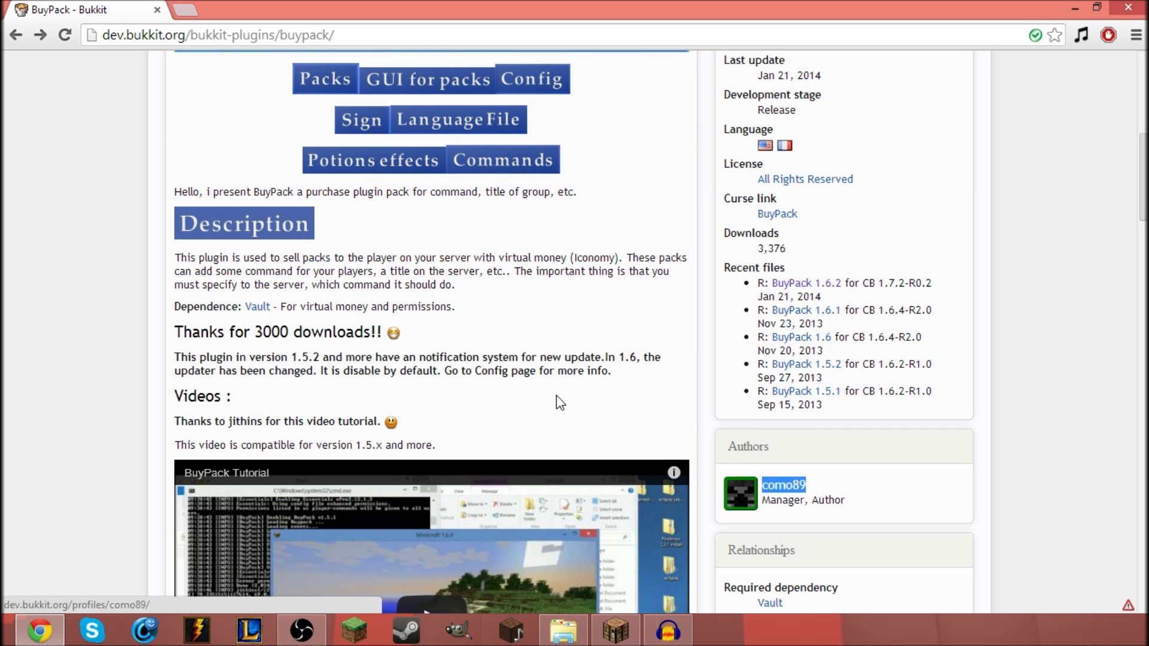
{"action": "scroll", "coordinate": [556, 401], "scroll_direction": "up", "scroll_amount": 3}
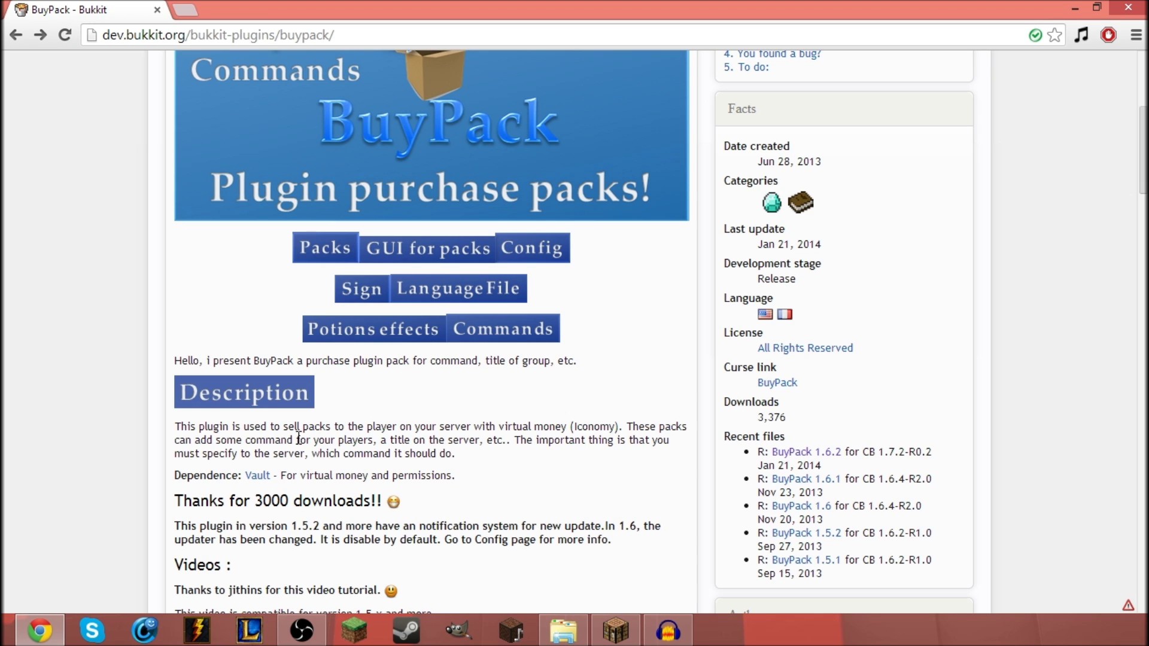
Read the plugin description about selling packs for virtual money and look through the rest of the BuyPack page
{"action": "left_click_drag", "start_coordinate": [235, 428], "coordinate": [567, 421]}
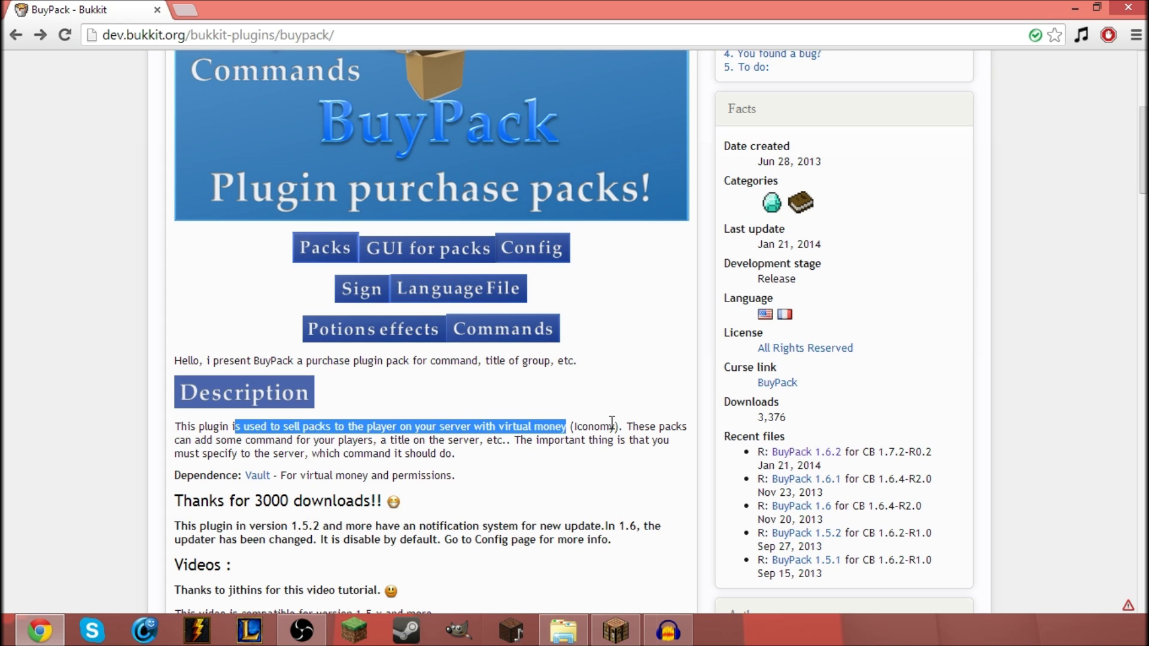
{"action": "left_click_drag", "start_coordinate": [647, 432], "coordinate": [470, 440]}
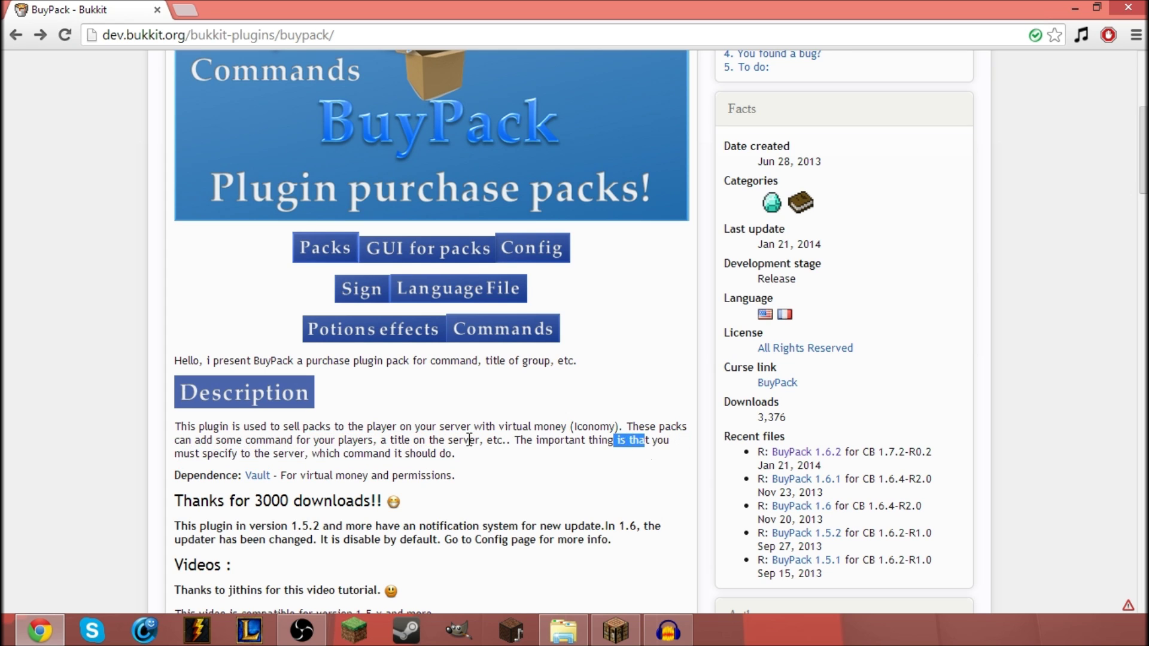
{"action": "left_click", "coordinate": [393, 440]}
{"action": "left_click_drag", "start_coordinate": [363, 441], "coordinate": [486, 443]}
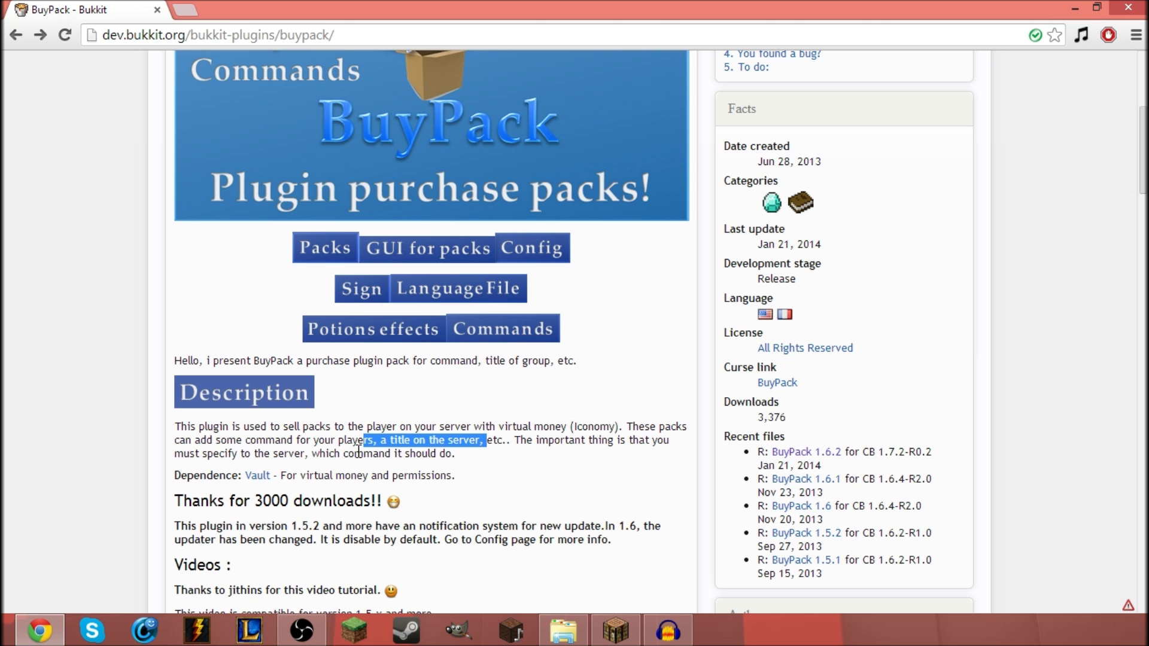
{"action": "scroll", "coordinate": [369, 444], "scroll_direction": "down", "scroll_amount": 7}
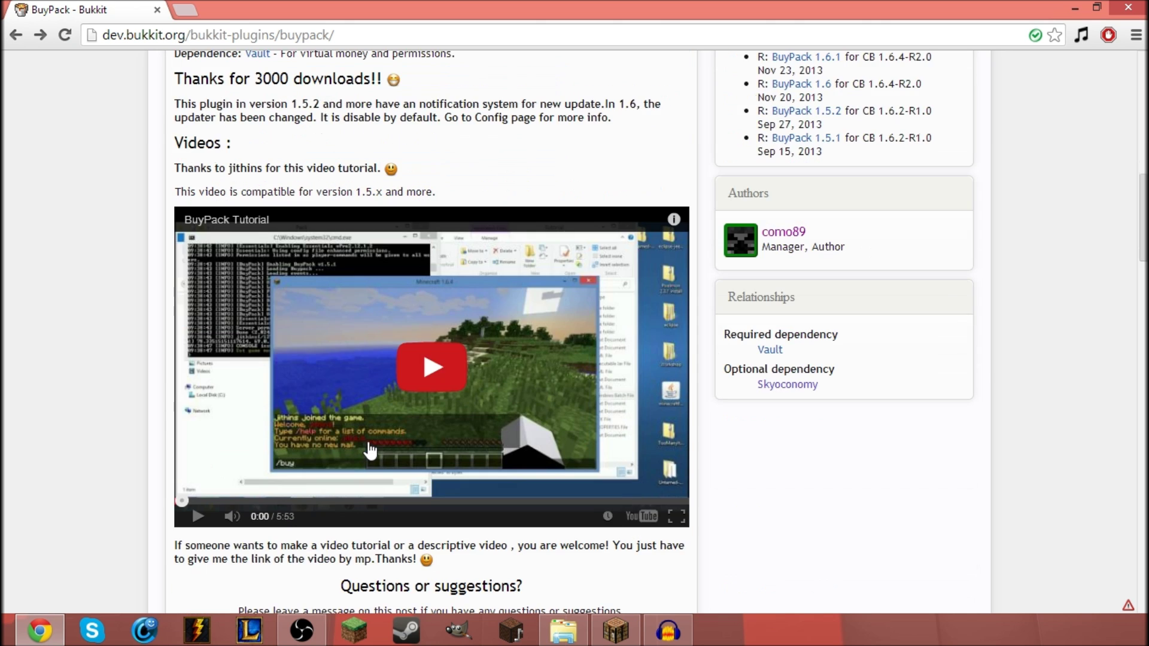
{"action": "scroll", "coordinate": [370, 449], "scroll_direction": "down", "scroll_amount": 6}
{"action": "scroll", "coordinate": [371, 448], "scroll_direction": "up", "scroll_amount": 15}
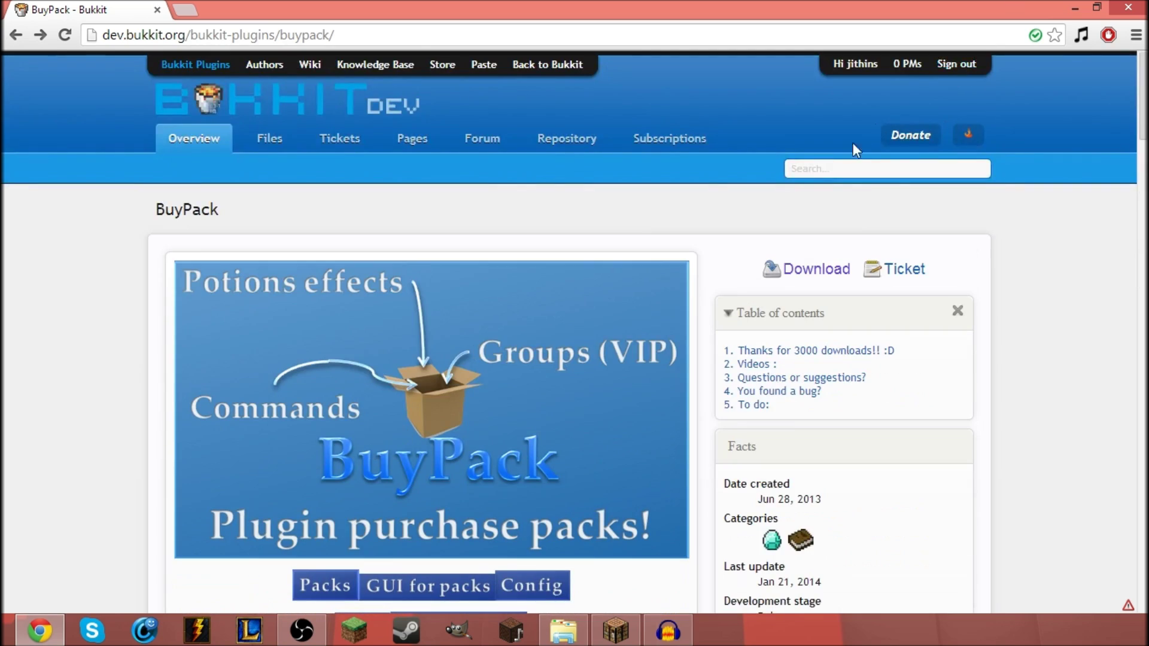
Switch to the Minecraft server folder in File Explorer and check the plugins folder for the BuyPack and Vault files
{"action": "left_click", "coordinate": [1076, 7]}
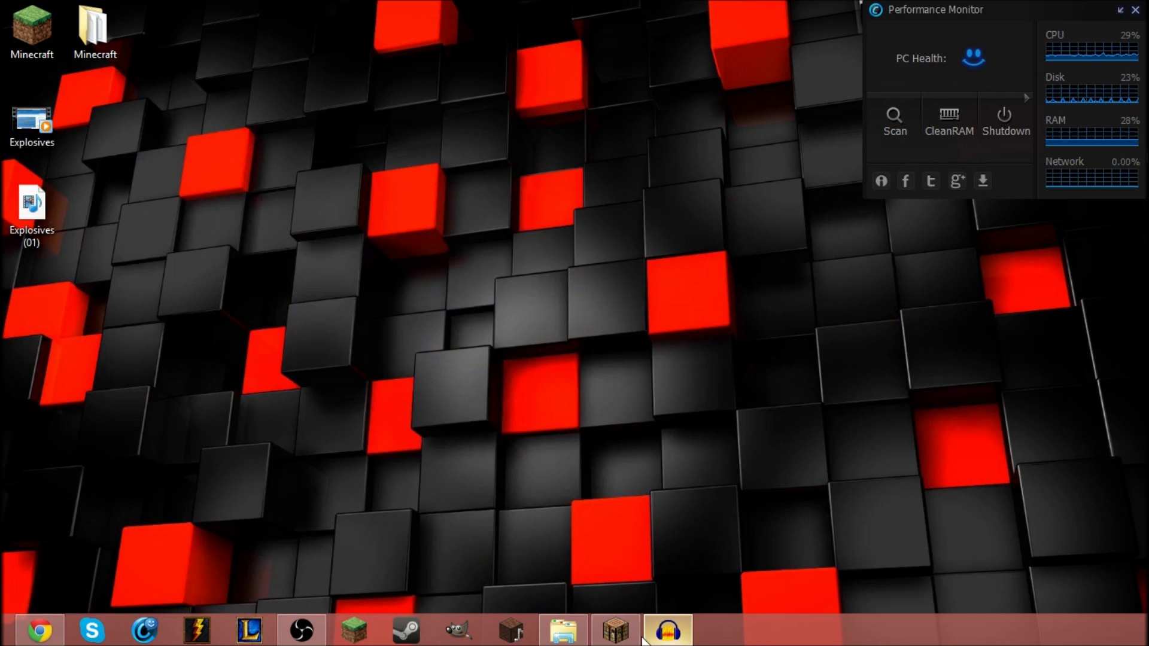
{"action": "left_click", "coordinate": [562, 630]}
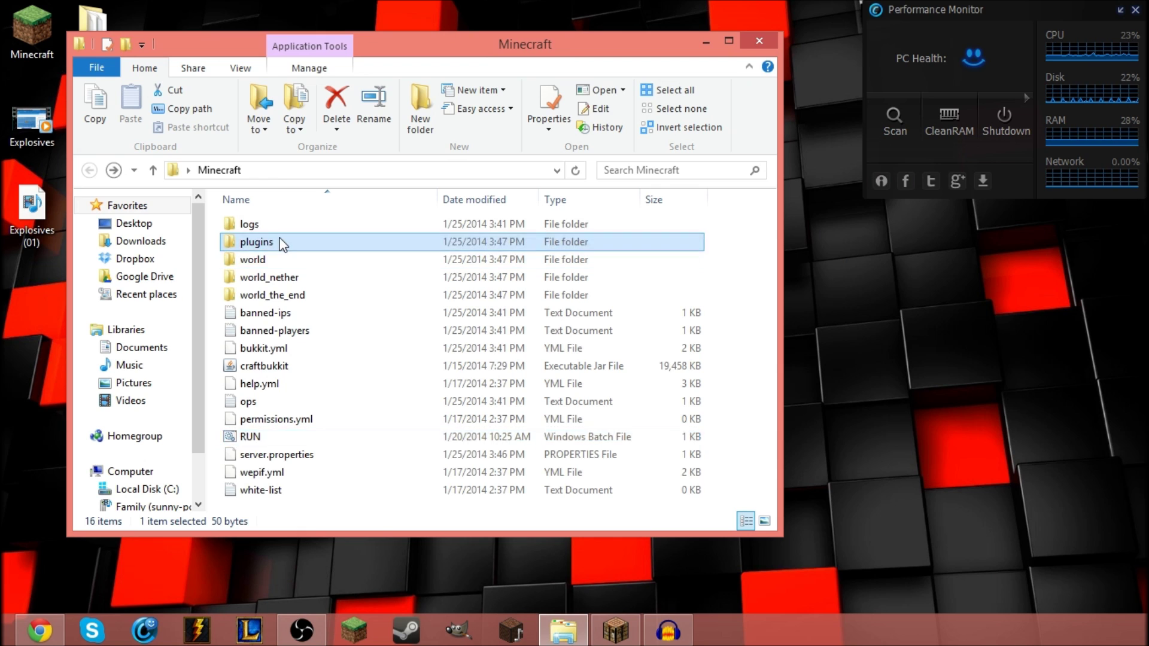
{"action": "double_click", "coordinate": [281, 242]}
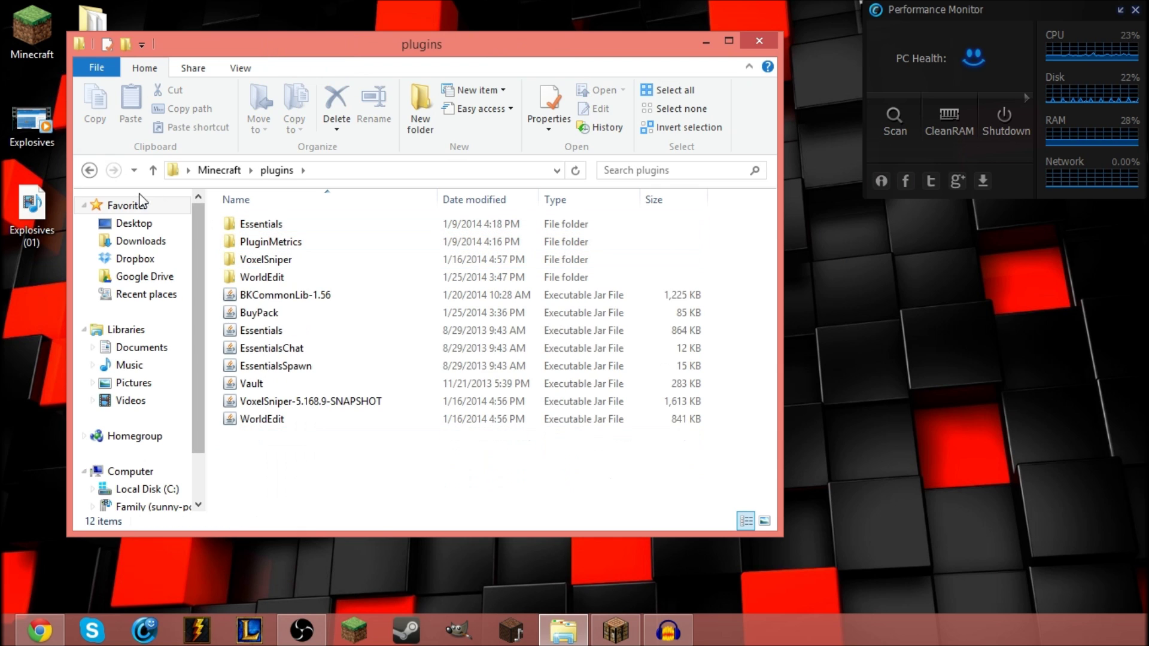
{"action": "left_click", "coordinate": [89, 170]}
Start the server with the RUN batch file in the Minecraft folder and review BuyPack's startup log
{"action": "left_click", "coordinate": [303, 441]}
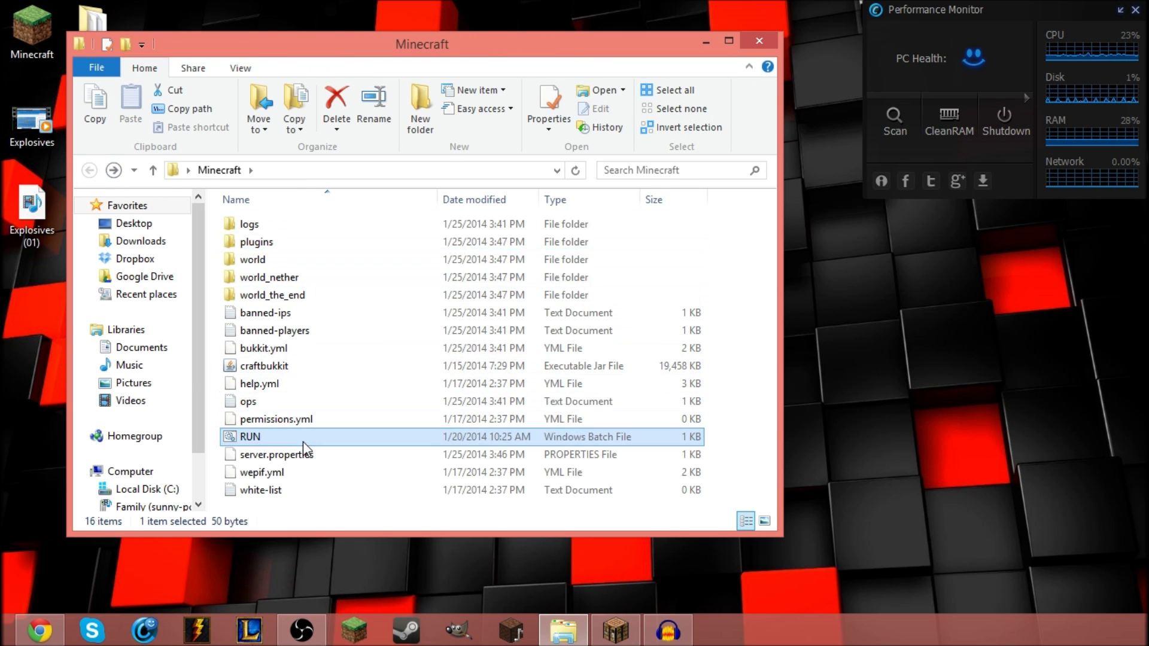
{"action": "double_click", "coordinate": [304, 442]}
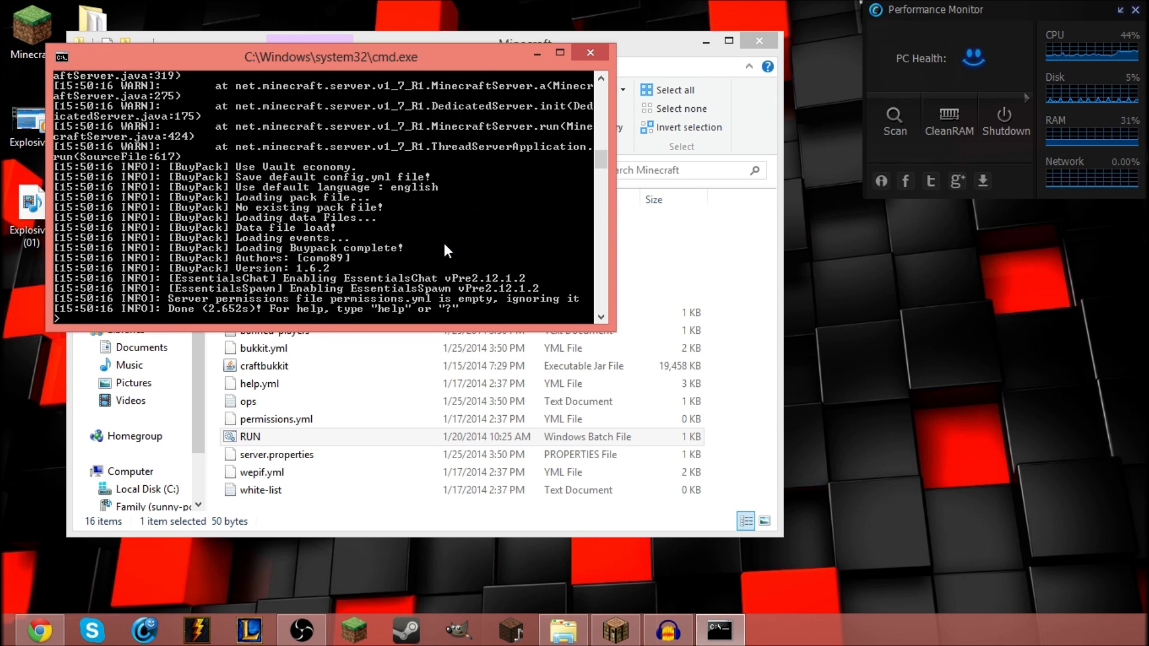
{"action": "left_click_drag", "start_coordinate": [601, 159], "coordinate": [601, 142]}
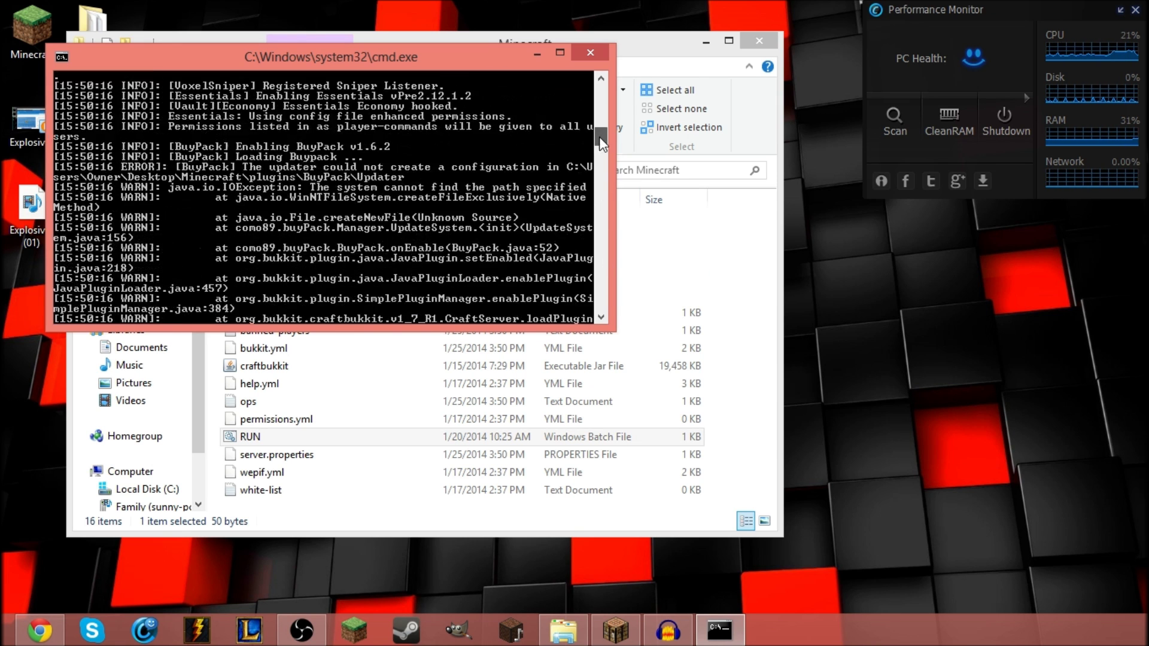
Shut down the server with the stop command and dismiss its console window
{"action": "type", "text": "st"}
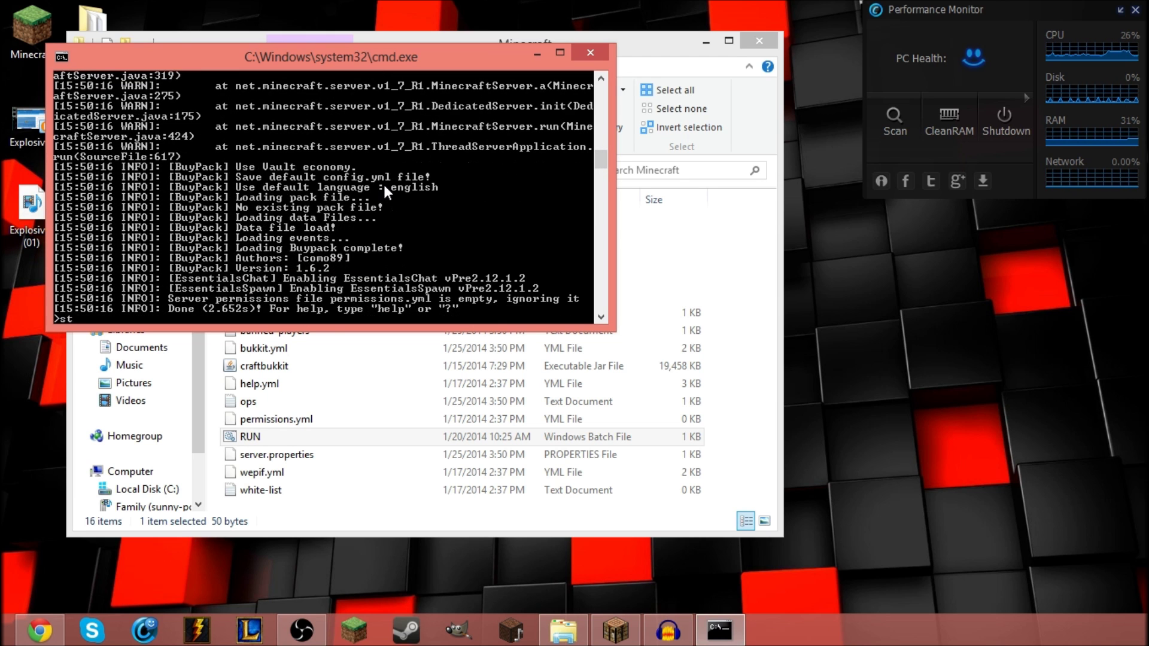
{"action": "type", "text": "op"}
{"action": "key", "text": "Return"}
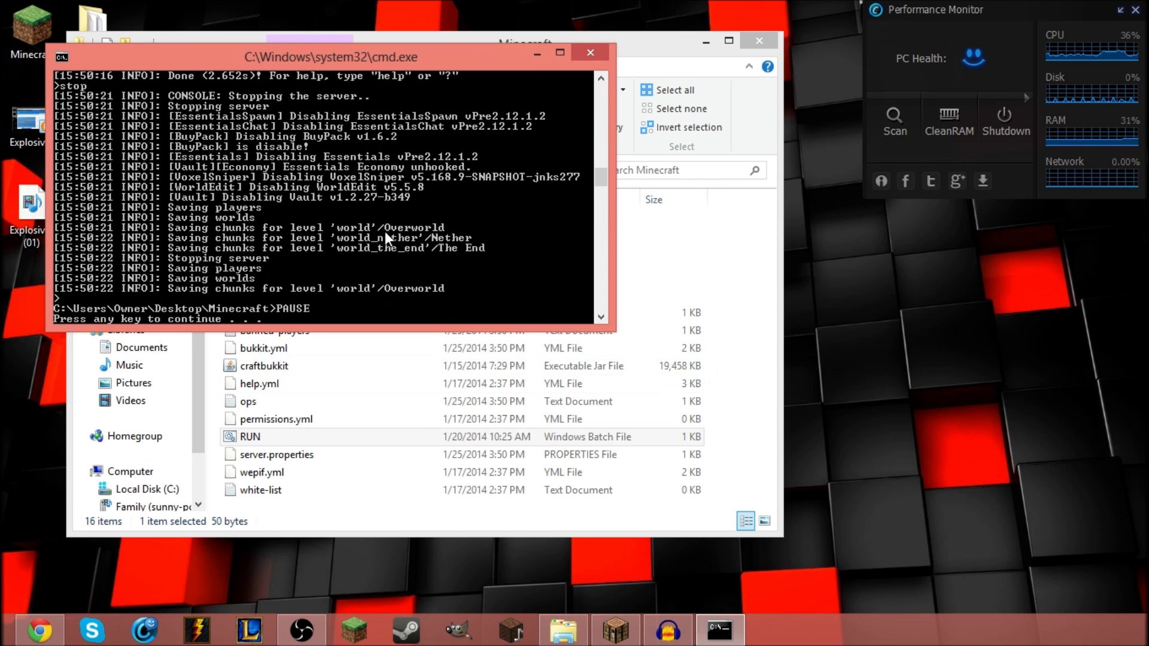
{"action": "key", "text": "Return"}
Open config.yml from the BuyPack folder inside plugins for editing in Notepad++
{"action": "double_click", "coordinate": [263, 241]}
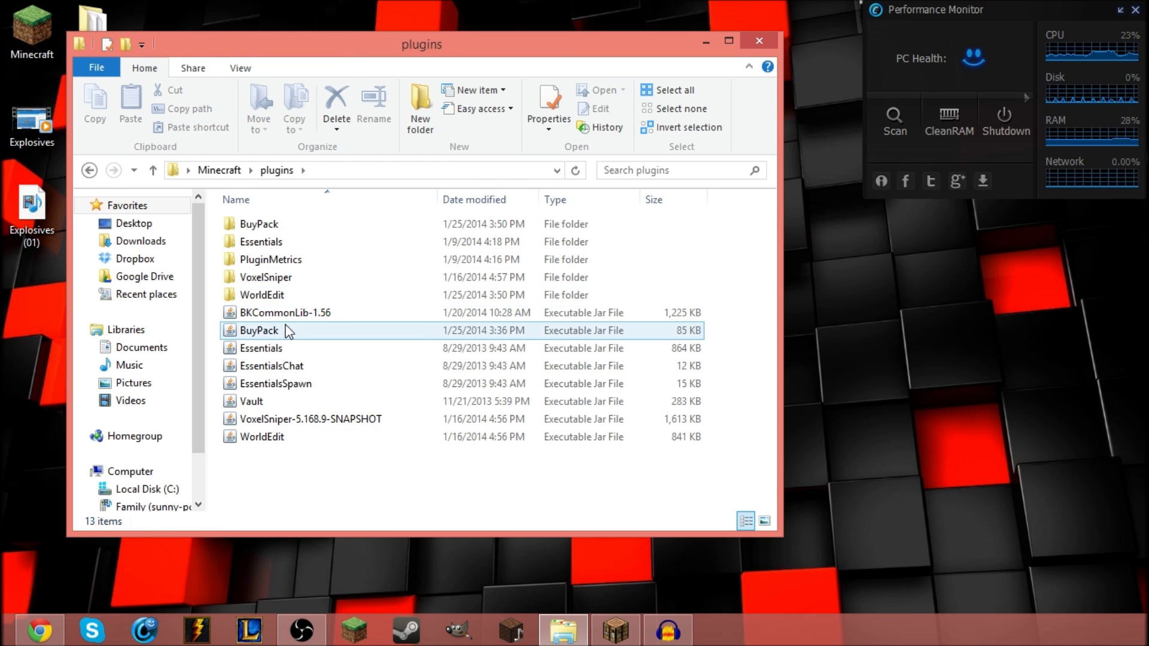
{"action": "double_click", "coordinate": [301, 232]}
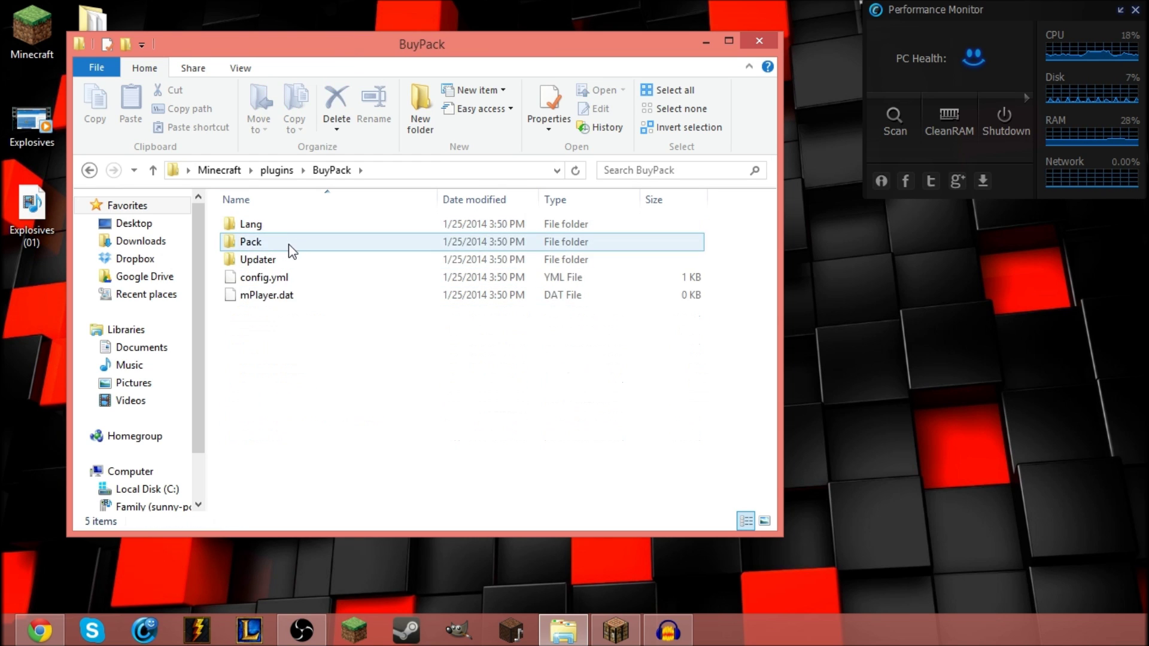
{"action": "left_click", "coordinate": [272, 279]}
{"action": "right_click", "coordinate": [274, 284]}
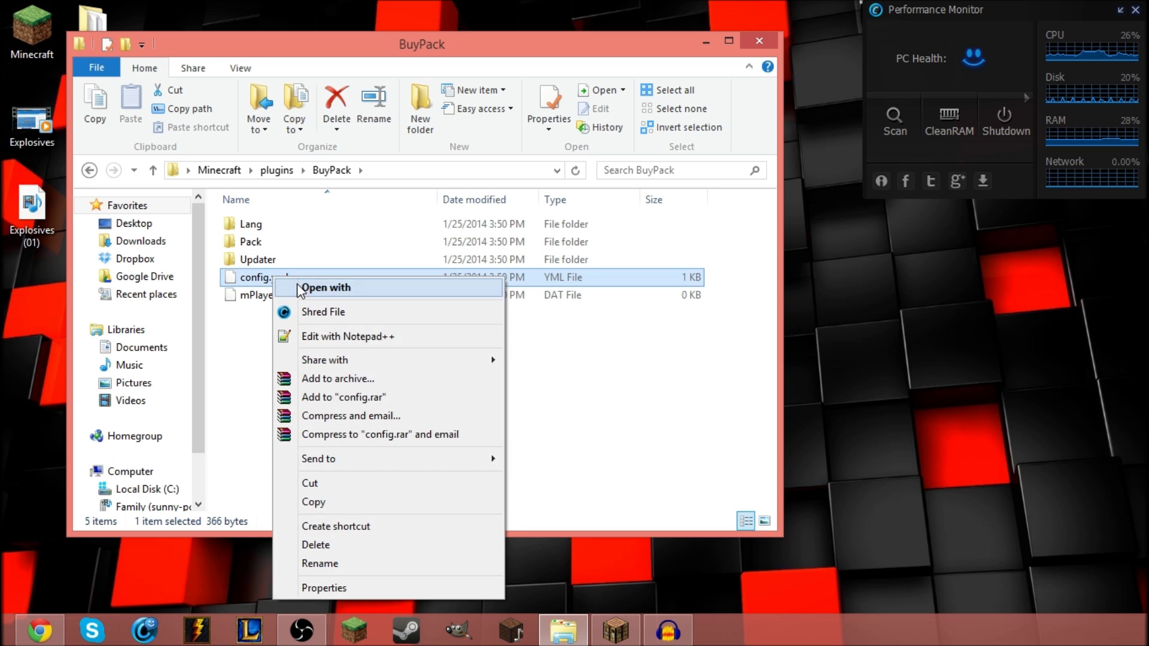
{"action": "left_click", "coordinate": [367, 338]}
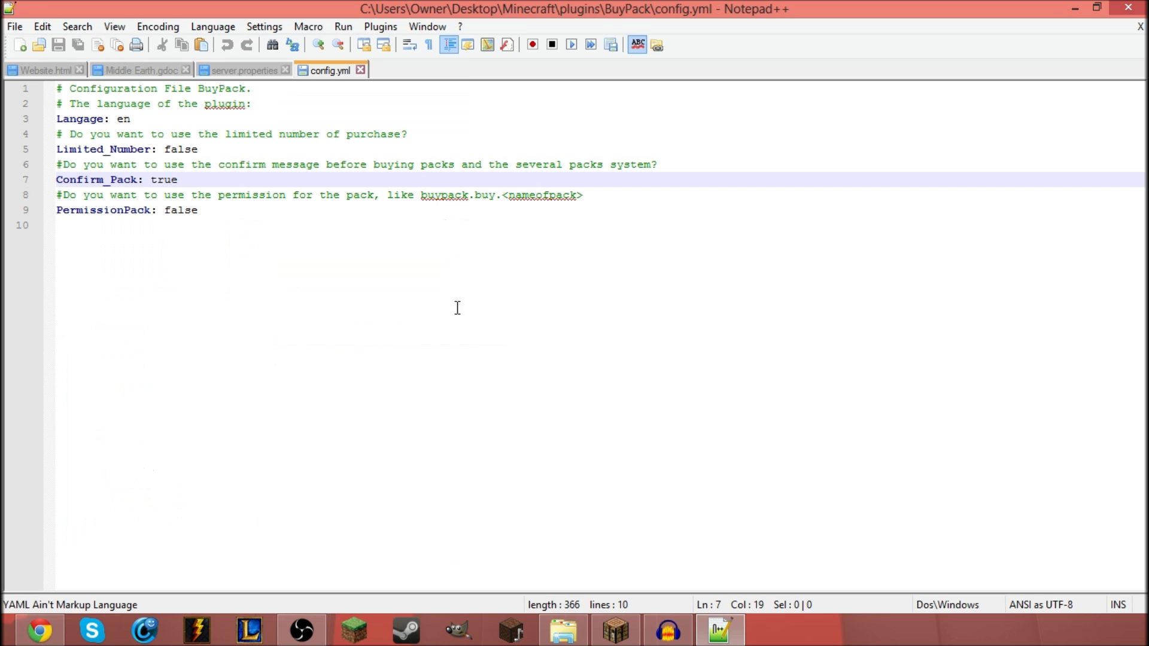
Examine the Langage and Limited_Number settings in config.yml
{"action": "left_click_drag", "start_coordinate": [134, 118], "coordinate": [117, 120]}
{"action": "triple_click", "coordinate": [123, 120]}
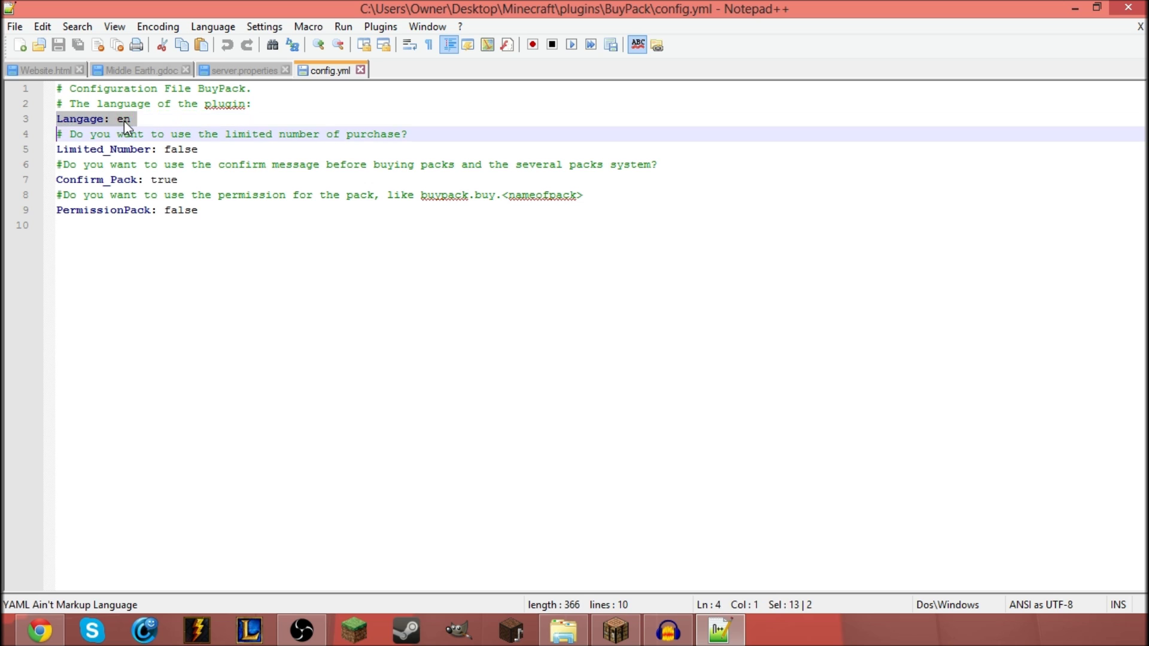
{"action": "left_click", "coordinate": [124, 121]}
{"action": "triple_click", "coordinate": [124, 120]}
{"action": "left_click_drag", "start_coordinate": [130, 118], "coordinate": [117, 114]}
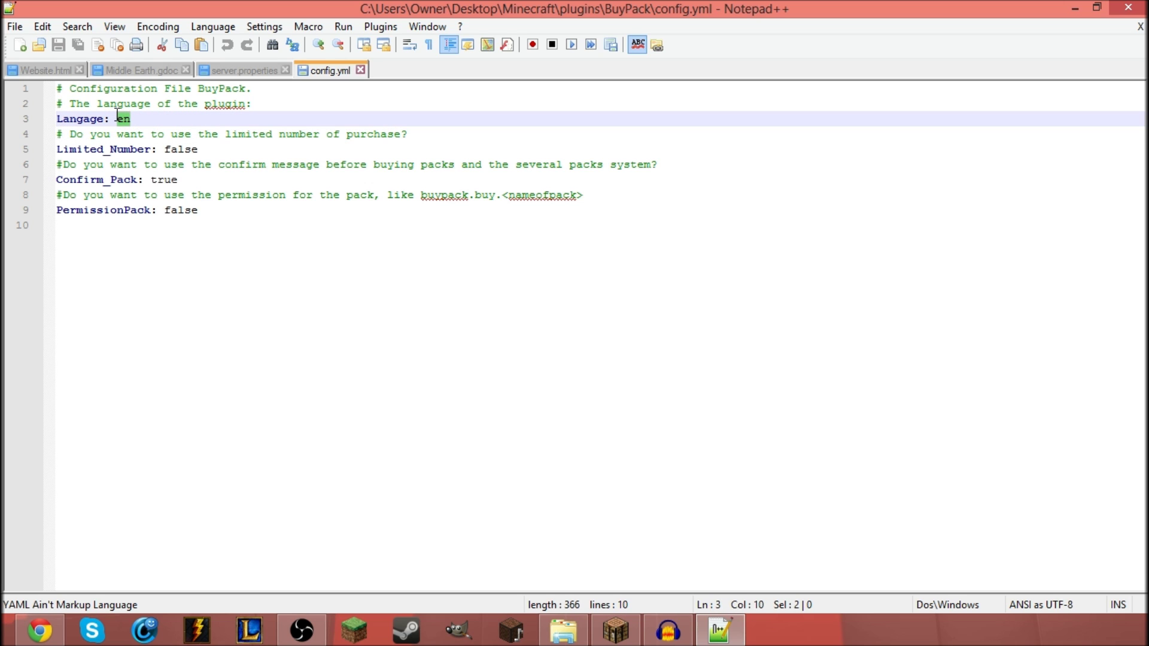
{"action": "left_click", "coordinate": [131, 149]}
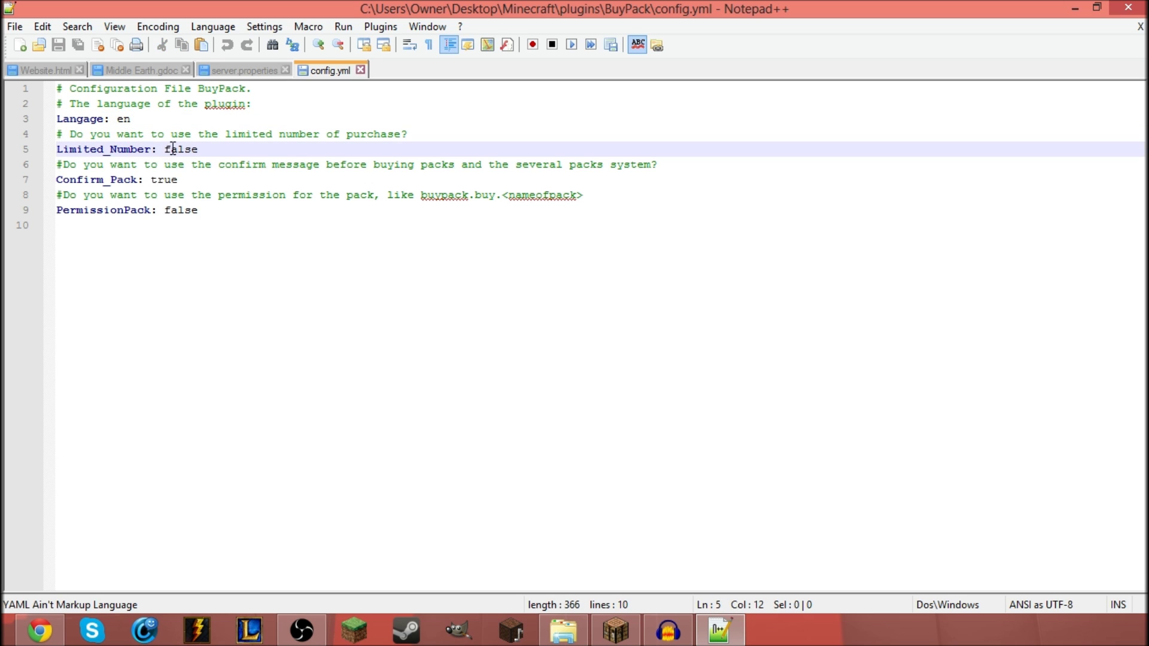
{"action": "left_click", "coordinate": [117, 149]}
Set Confirm_Pack to false in config.yml, save the file and close the editor
{"action": "double_click", "coordinate": [174, 179]}
{"action": "type", "text": "false"}
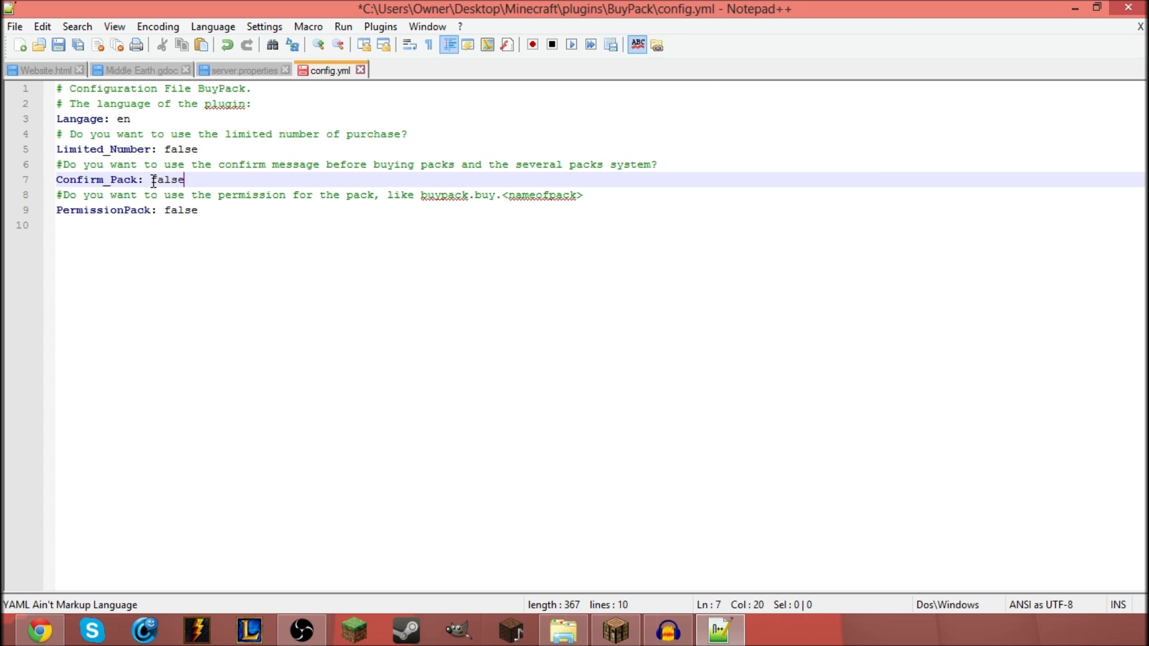
{"action": "key", "text": "ctrl+s"}
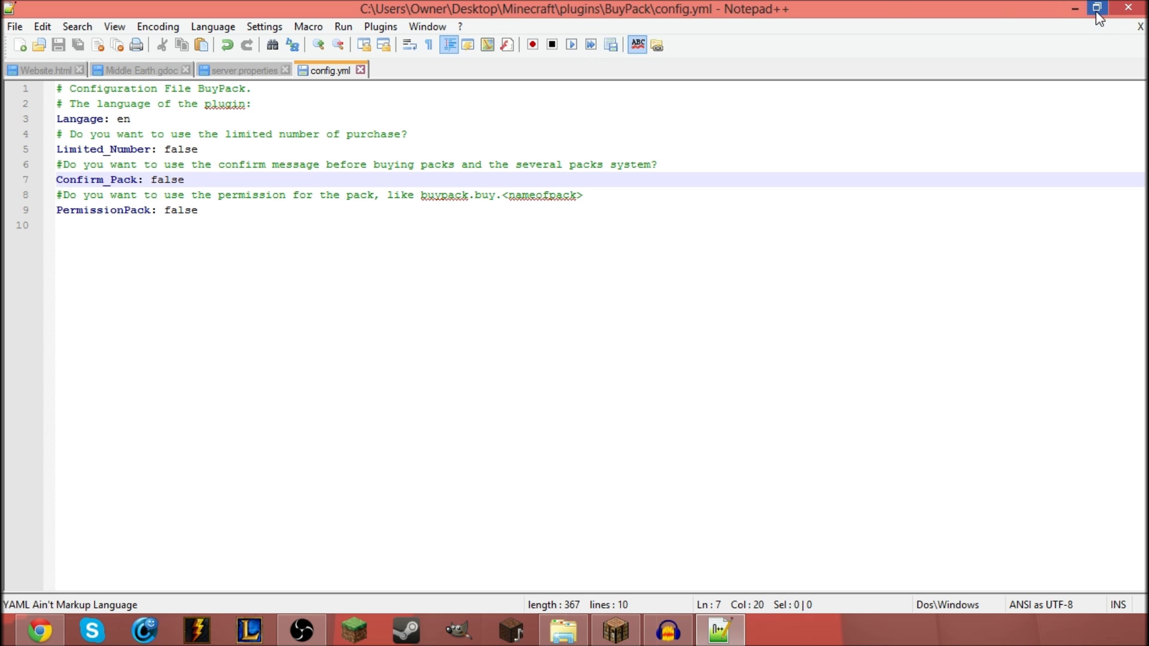
{"action": "left_click", "coordinate": [1128, 7]}
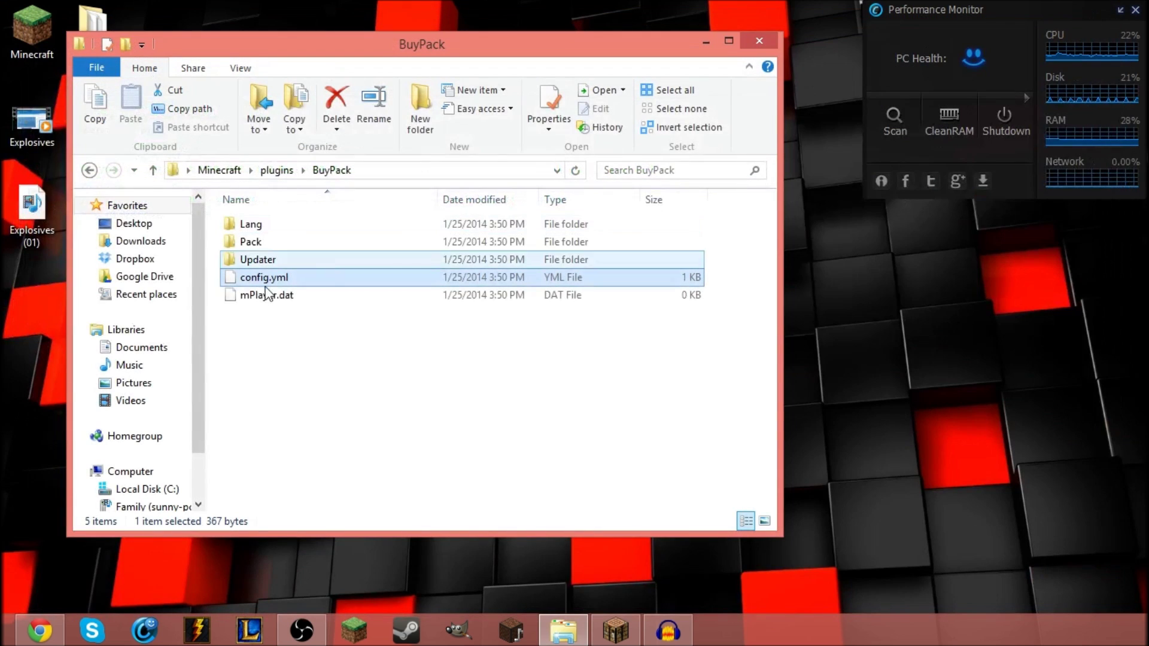
Launch the BuyPack jar from the plugins folder and start creating a new pack
{"action": "left_click", "coordinate": [89, 170]}
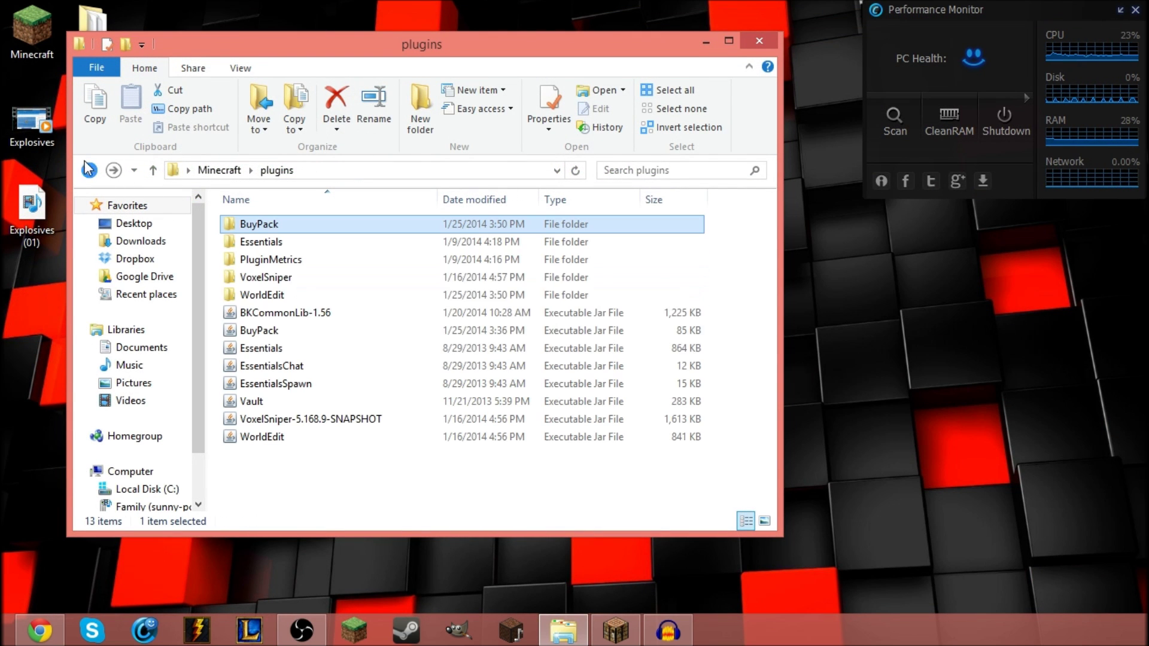
{"action": "double_click", "coordinate": [306, 333]}
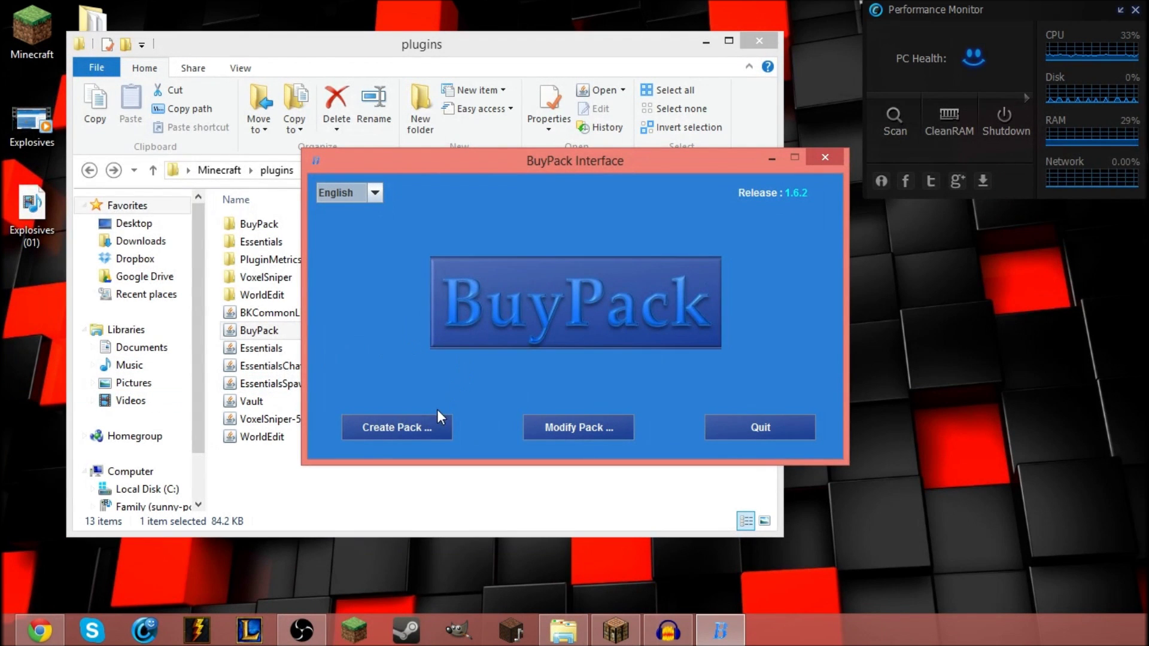
{"action": "left_click", "coordinate": [423, 420]}
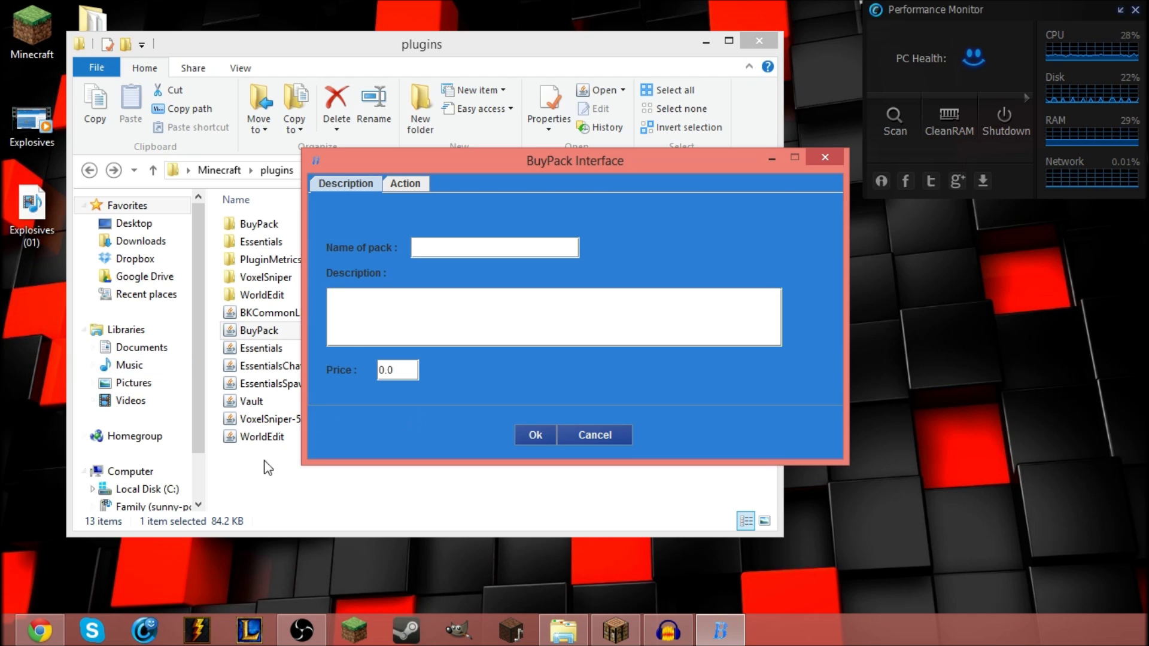
Name the pack Gamemode and enter the description "lets you have creative mode and 500 bucks"
{"action": "left_click", "coordinate": [438, 249]}
{"action": "type", "text": "Gamemode"}
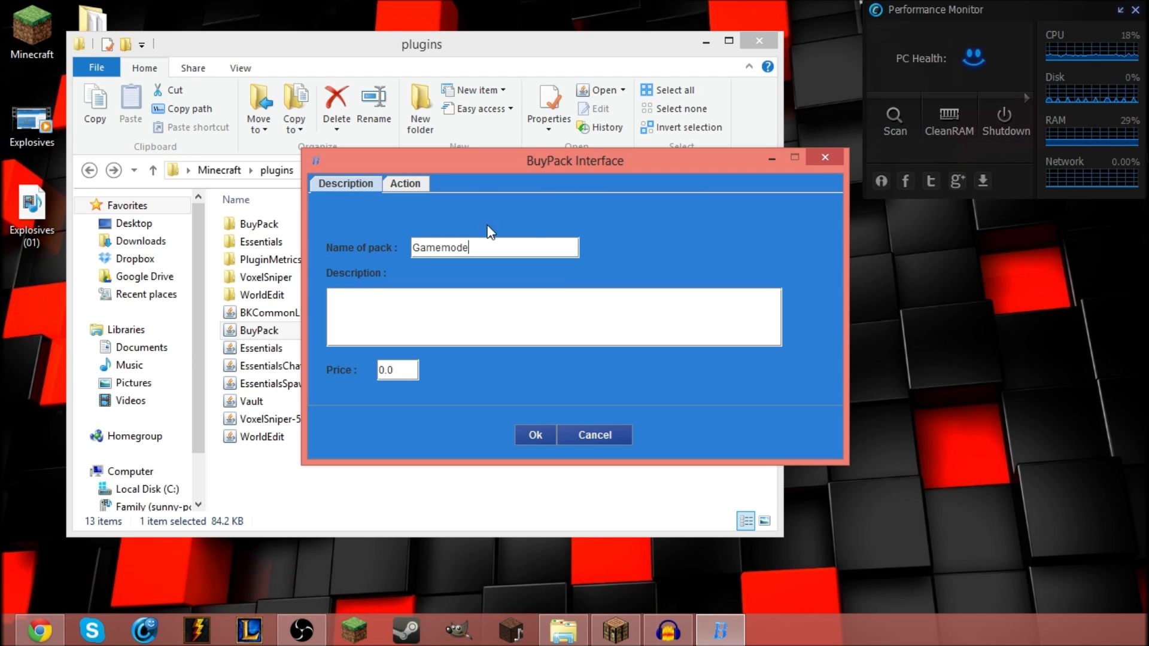
{"action": "type", "text": "lets yo"}
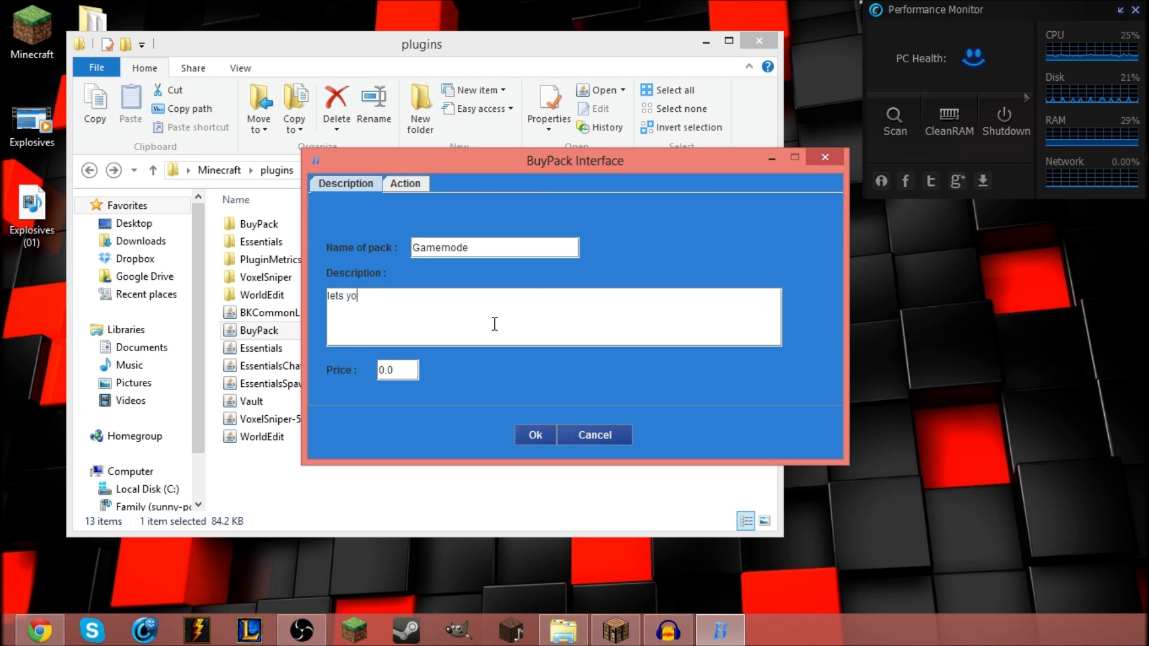
{"action": "type", "text": "u have creative mod"}
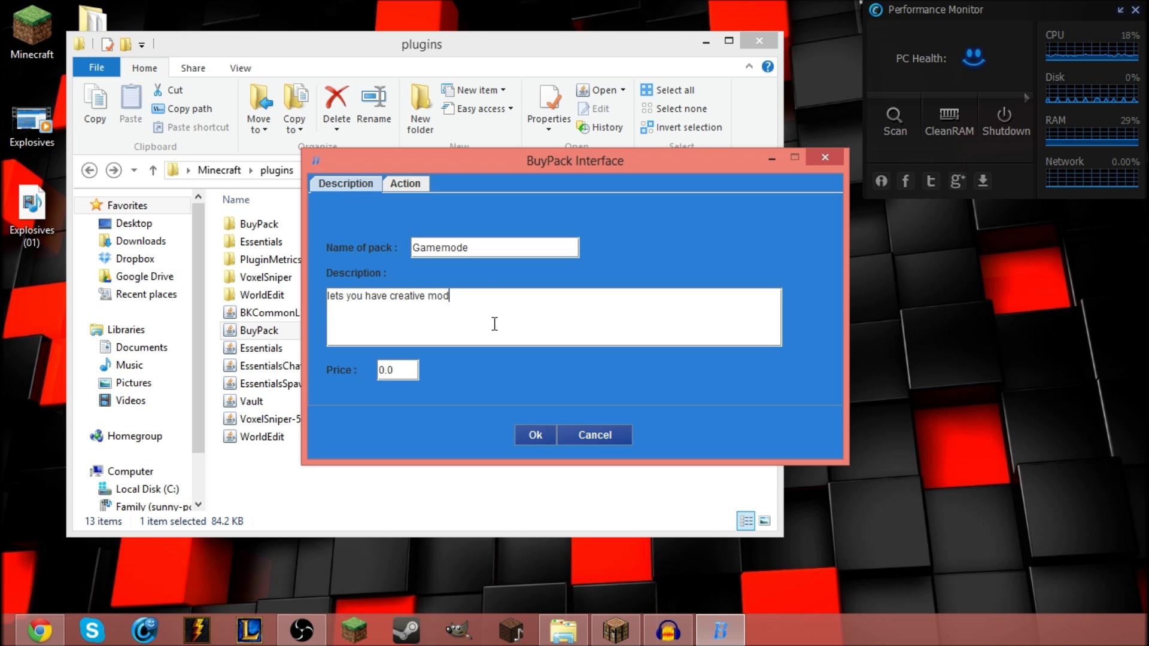
{"action": "type", "text": "e and 500 "}
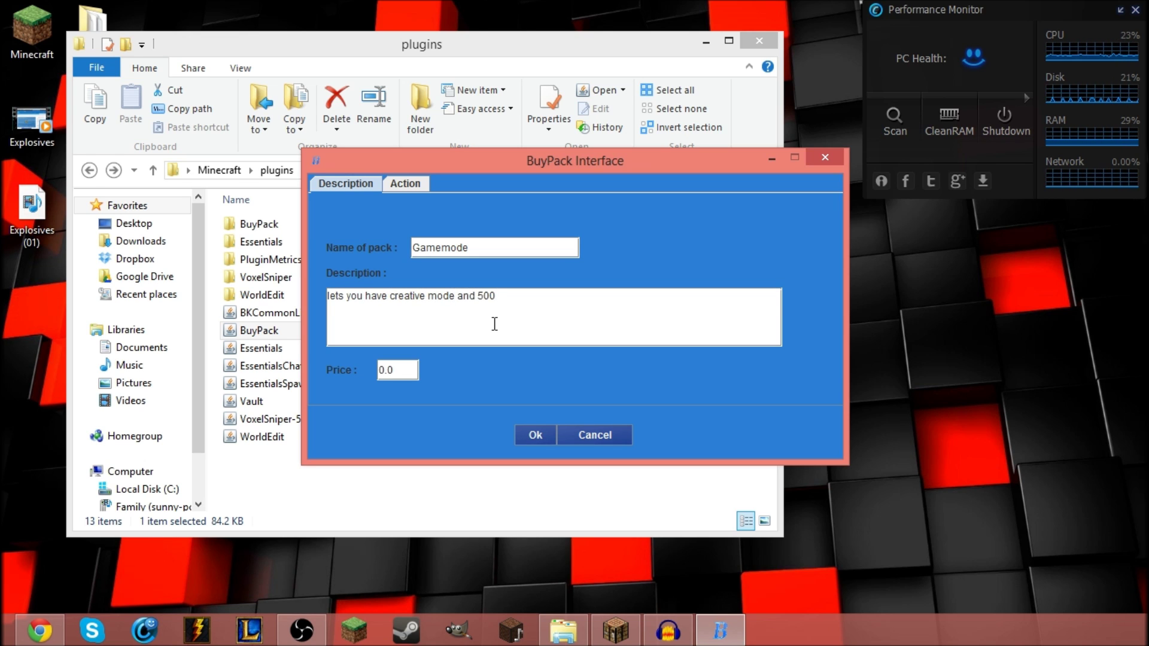
{"action": "type", "text": "bucks"}
Add the command "gamemode creative <player>" to the pack's actions
{"action": "left_click", "coordinate": [405, 184]}
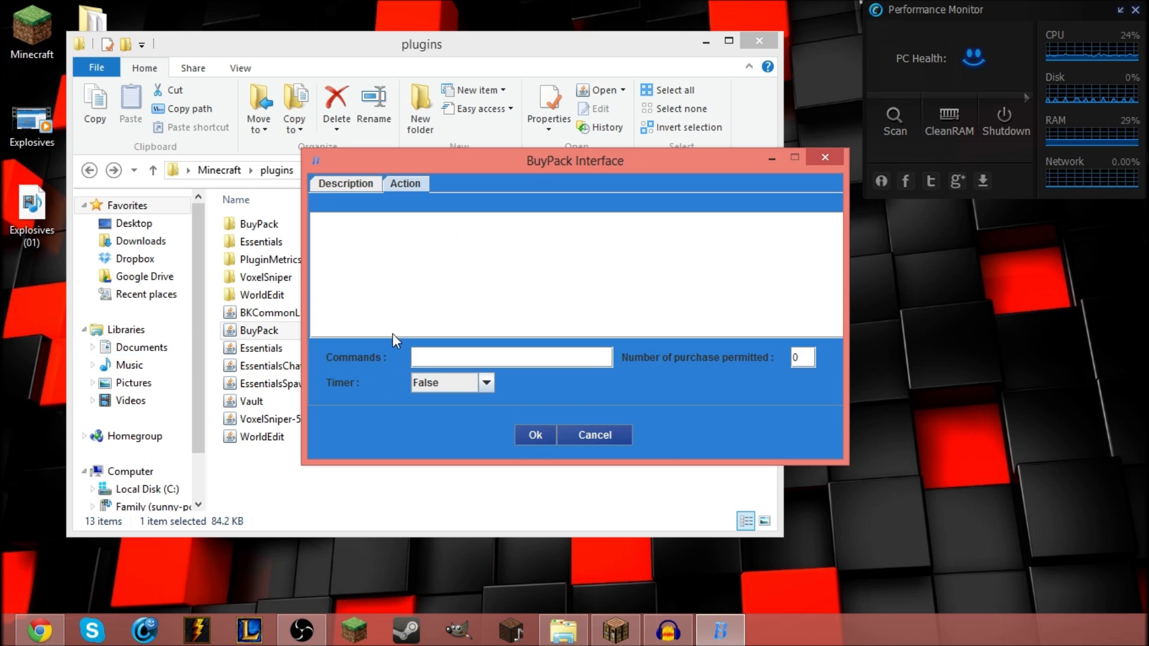
{"action": "left_click", "coordinate": [487, 353]}
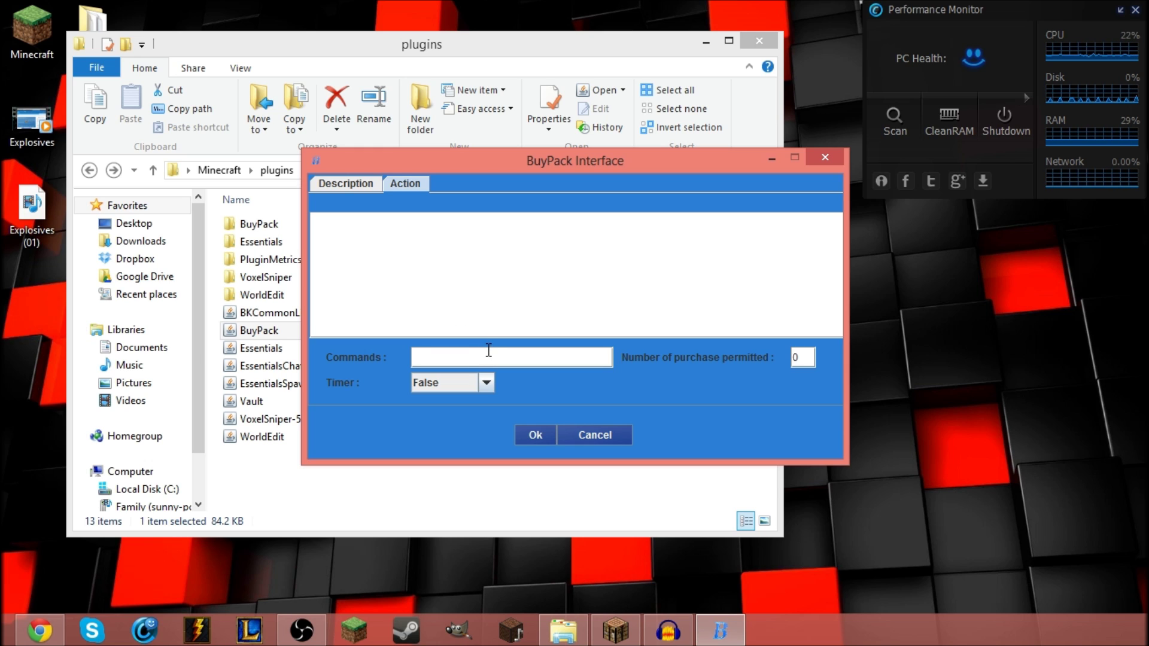
{"action": "type", "text": "gamemode creatice"}
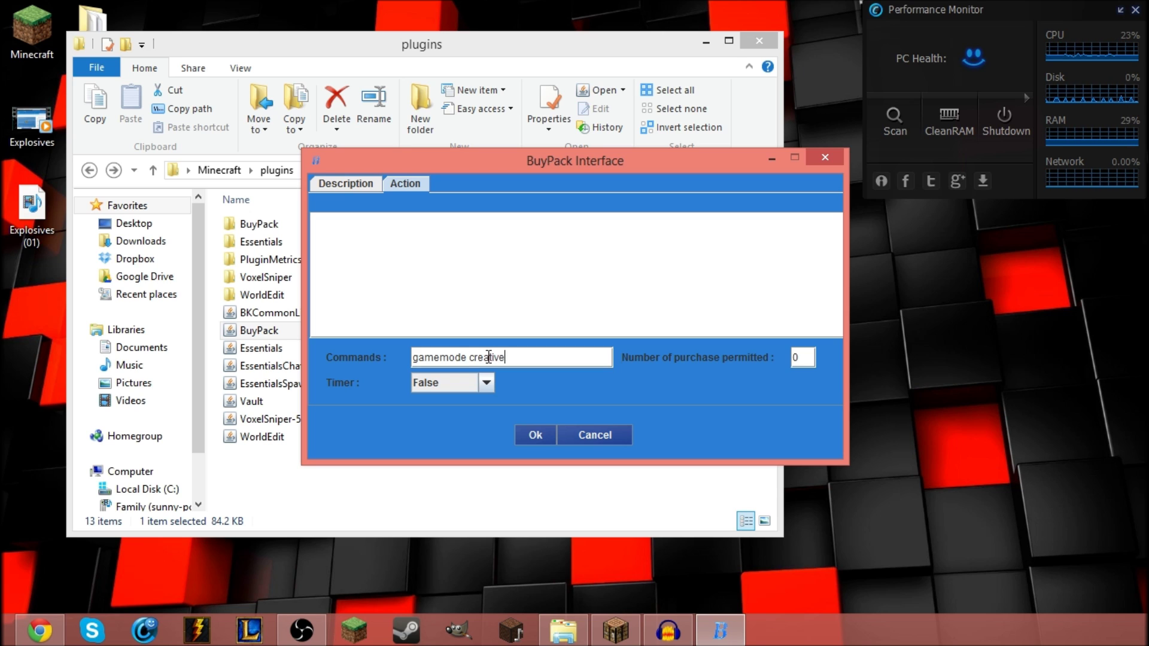
{"action": "type", "text": " <player"}
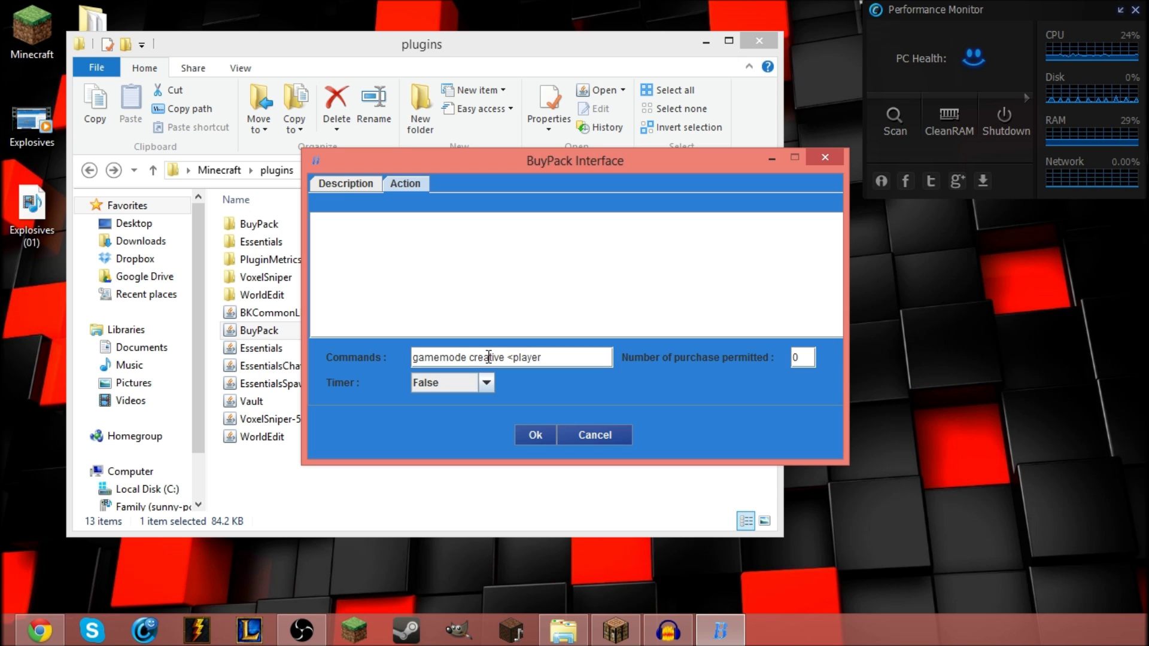
{"action": "type", "text": ">"}
{"action": "key", "text": "Return"}
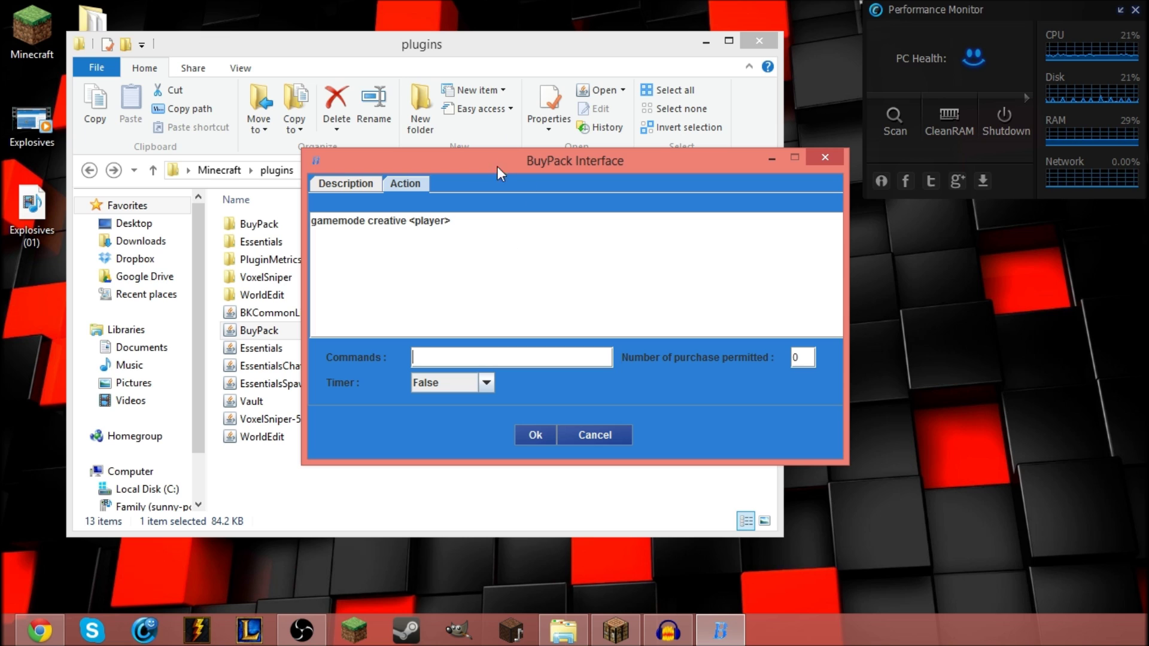
Add a second command, "eco give 500 <player>", to the pack's actions
{"action": "left_click", "coordinate": [421, 223]}
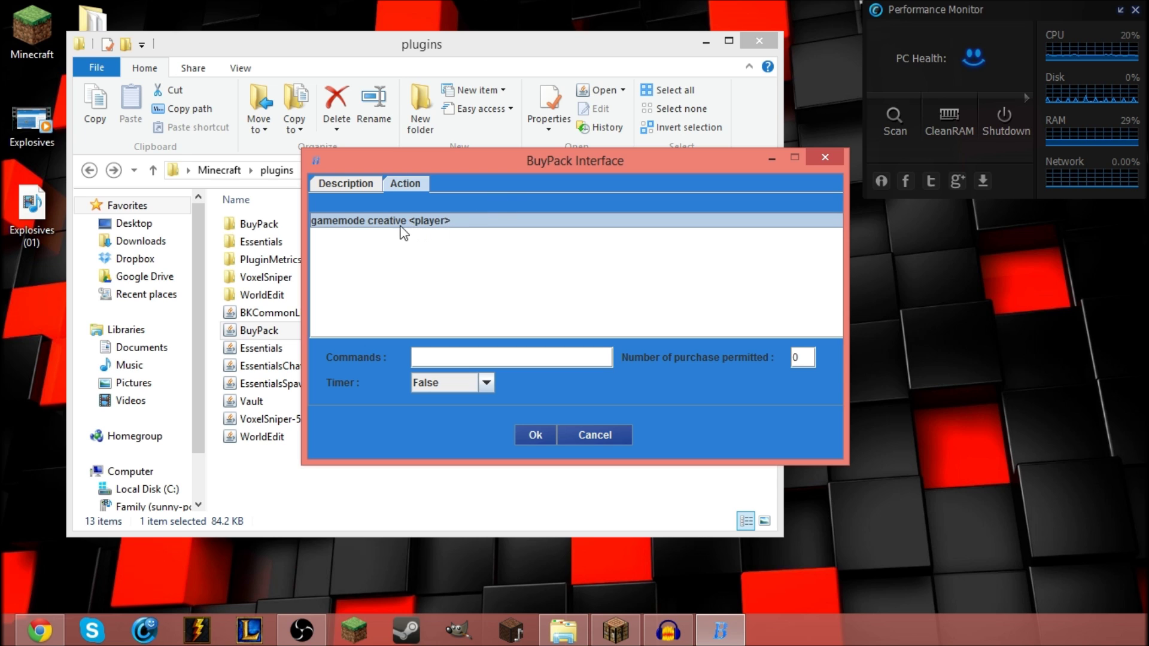
{"action": "left_click", "coordinate": [467, 361]}
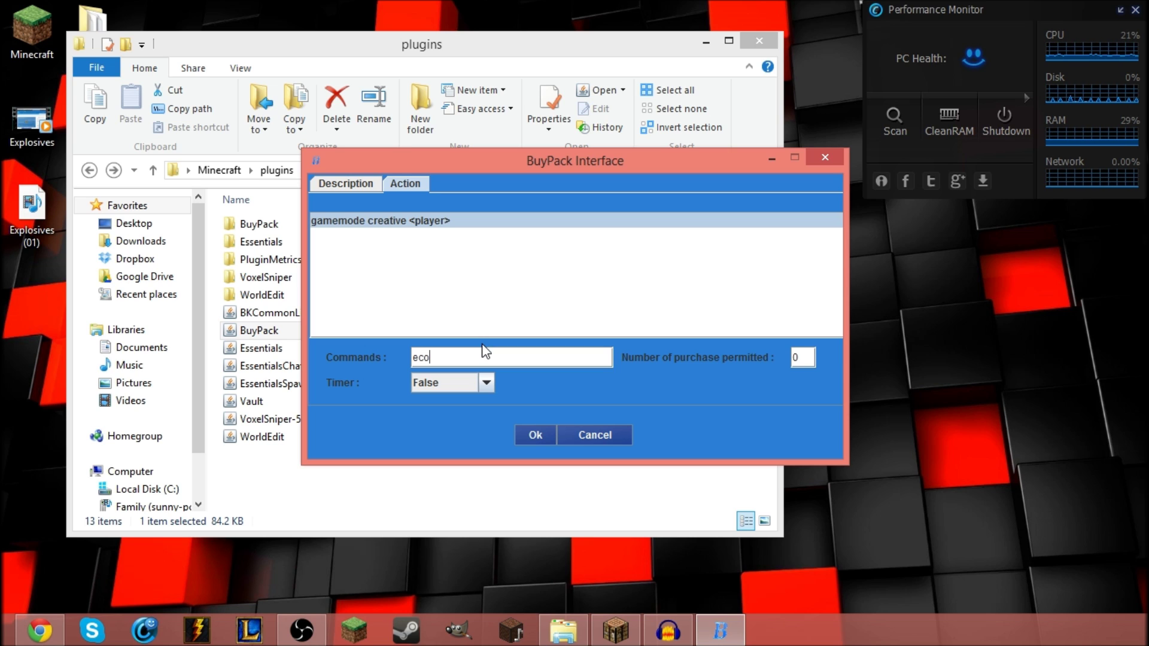
{"action": "type", "text": "give"}
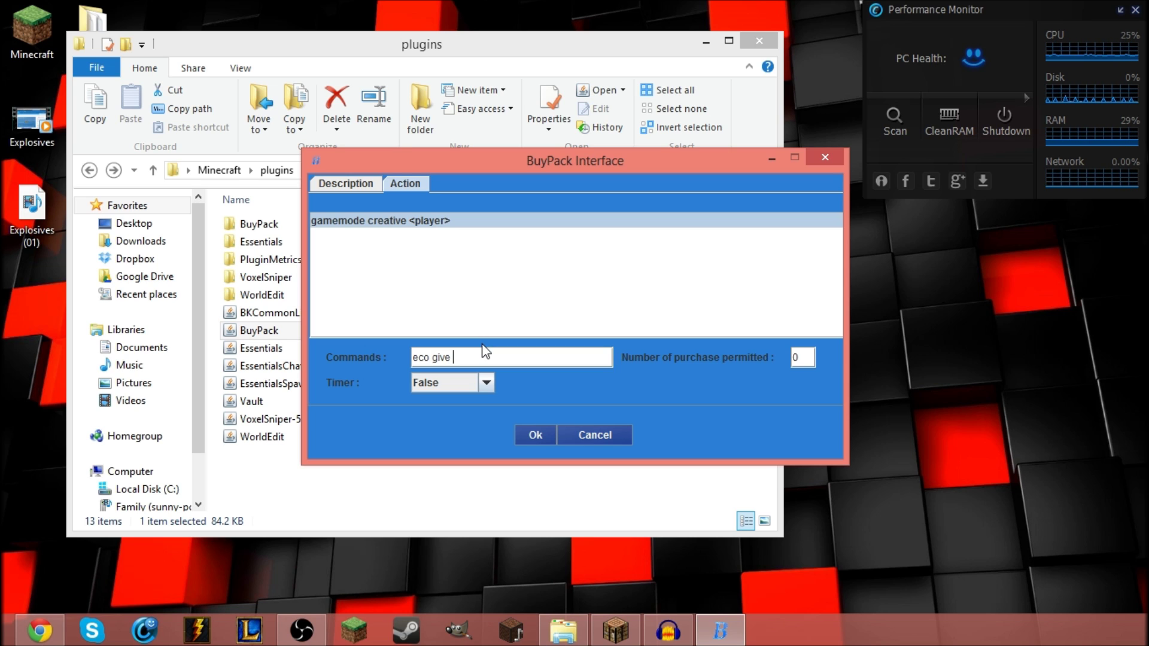
{"action": "type", "text": " 500 <"}
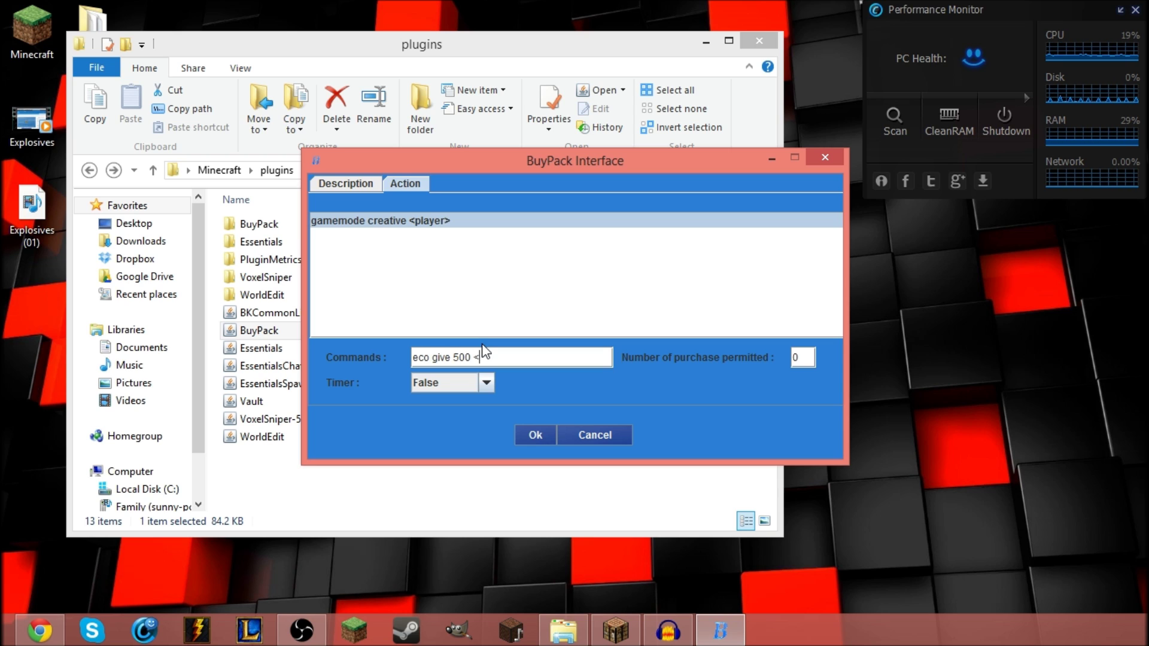
{"action": "type", "text": "player"}
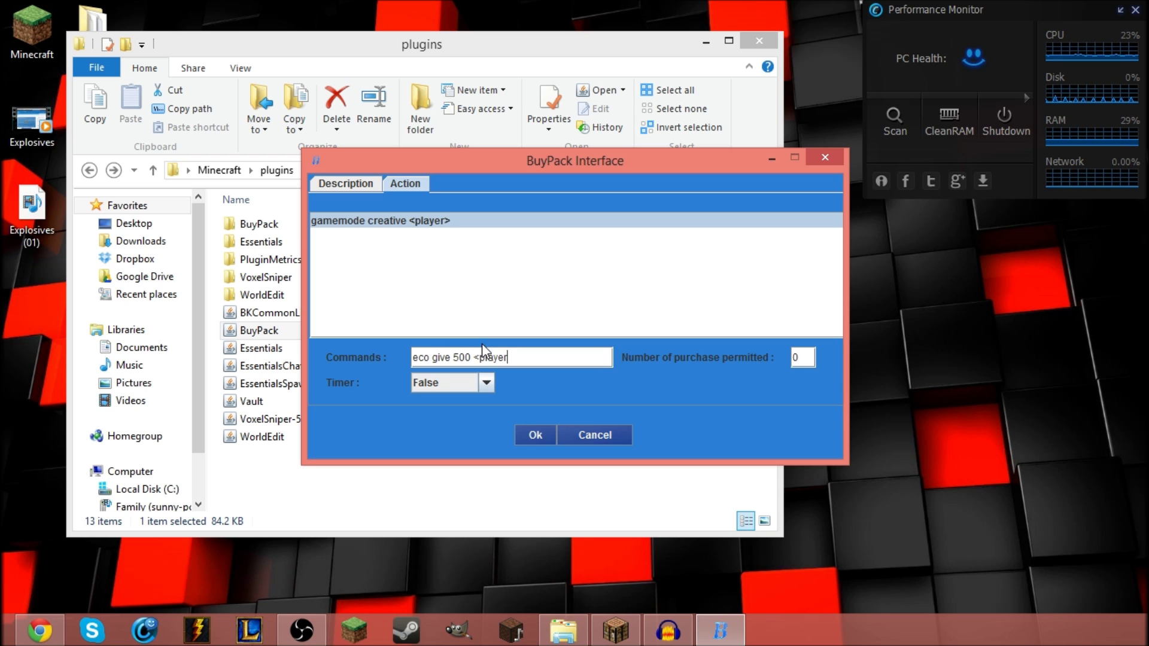
{"action": "type", "text": ">"}
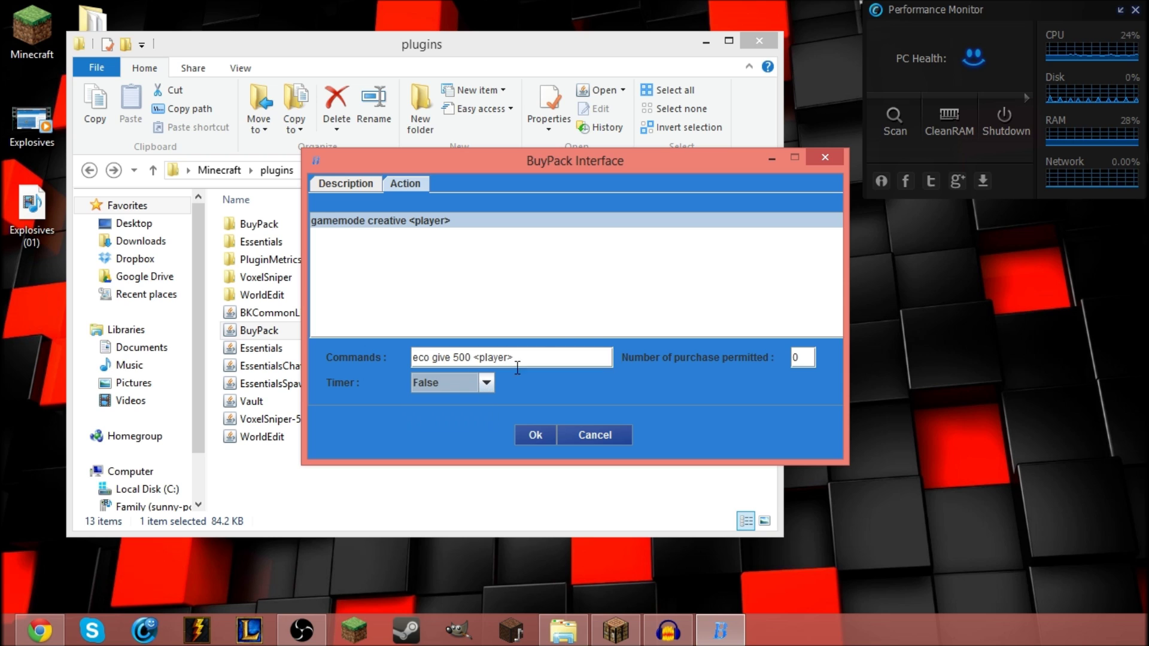
{"action": "left_click", "coordinate": [794, 357]}
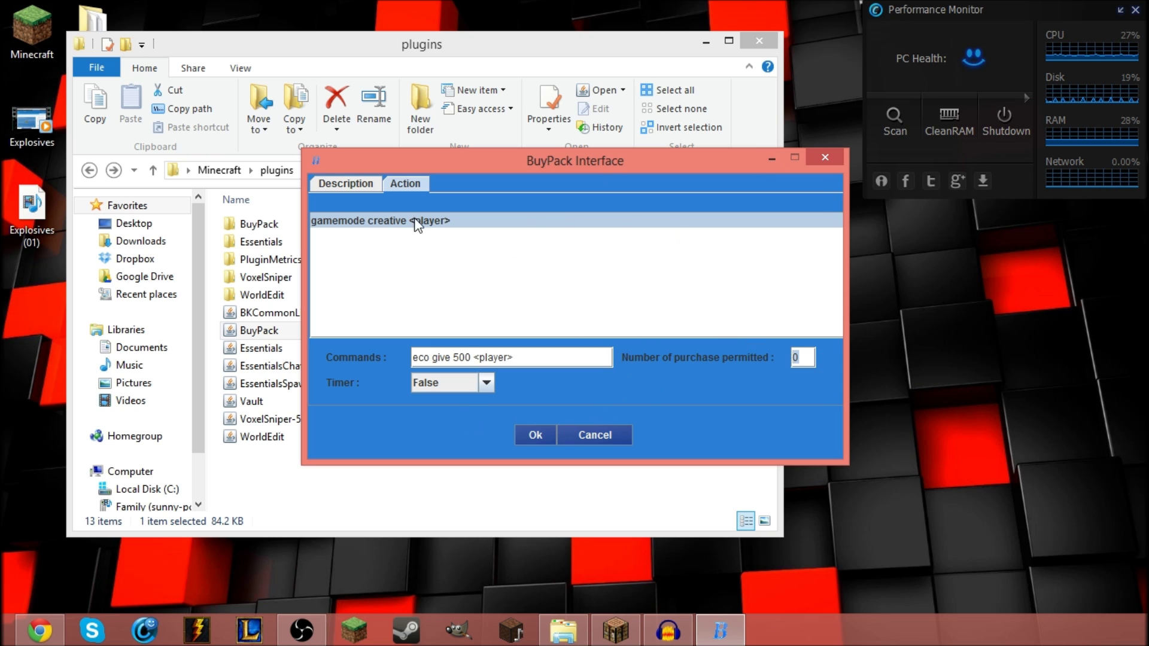
{"action": "left_click", "coordinate": [521, 358]}
{"action": "key", "text": "Return"}
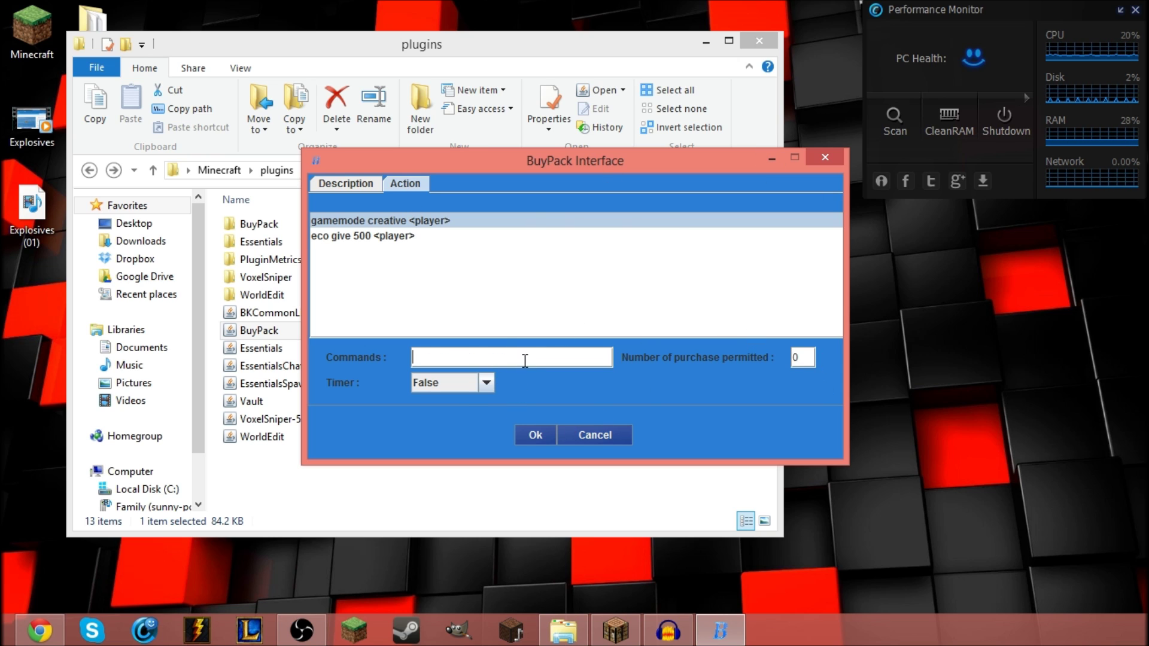
{"action": "left_click", "coordinate": [481, 382]}
{"action": "left_click", "coordinate": [462, 415]}
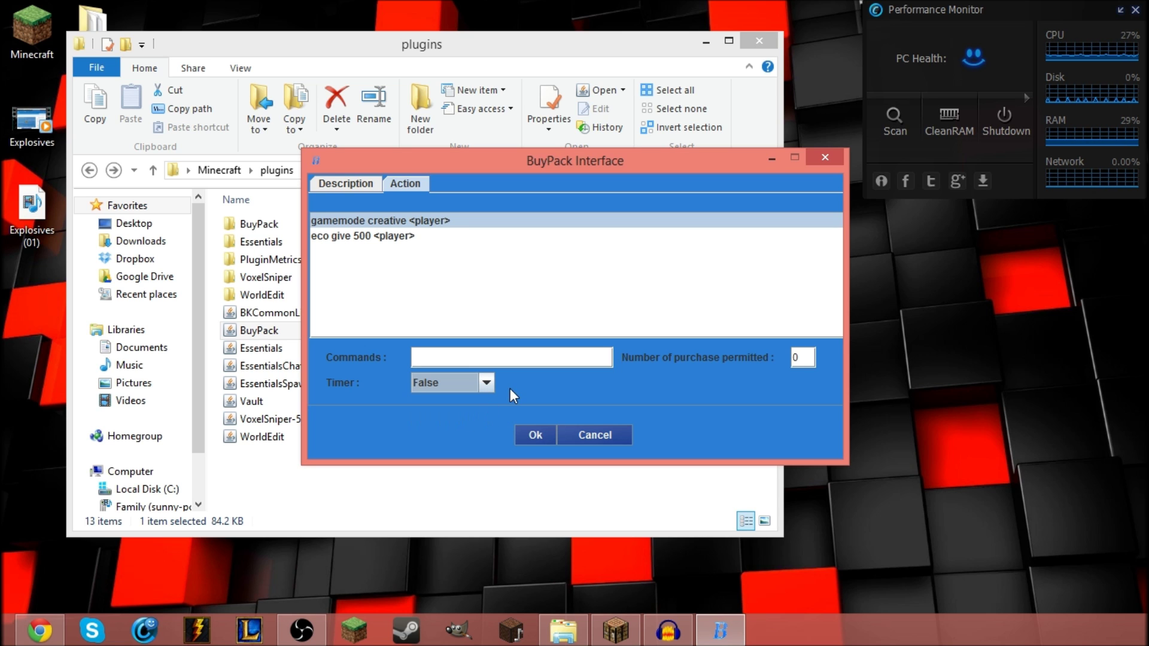
{"action": "left_click", "coordinate": [534, 432]}
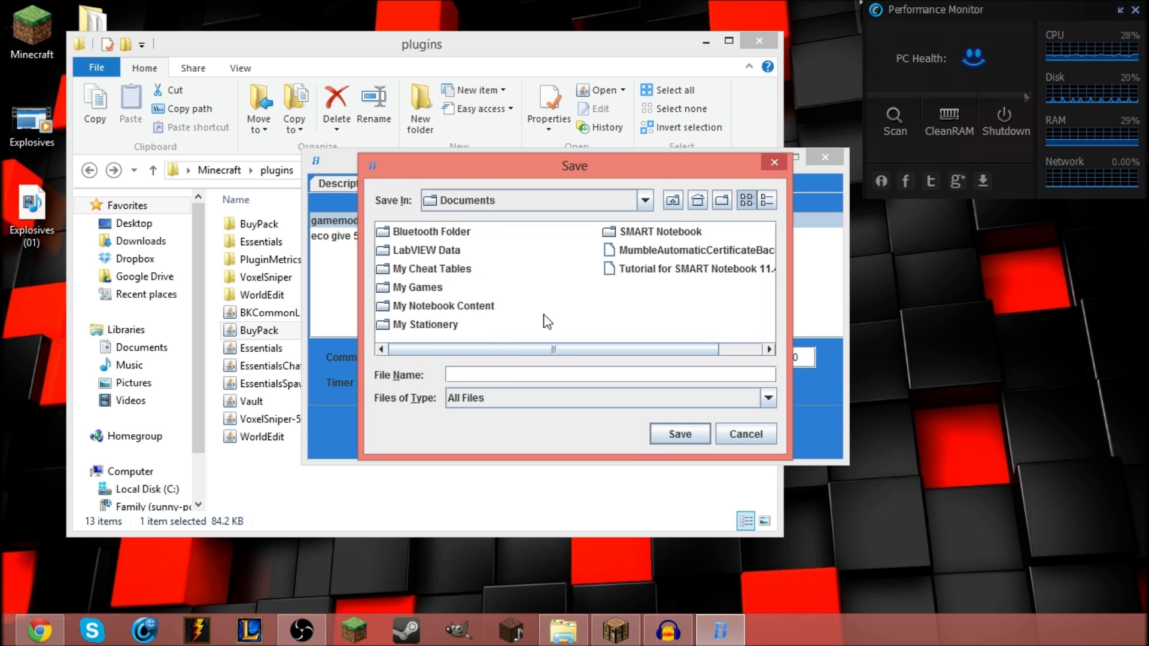
{"action": "left_click", "coordinate": [732, 432]}
{"action": "left_click", "coordinate": [554, 334]}
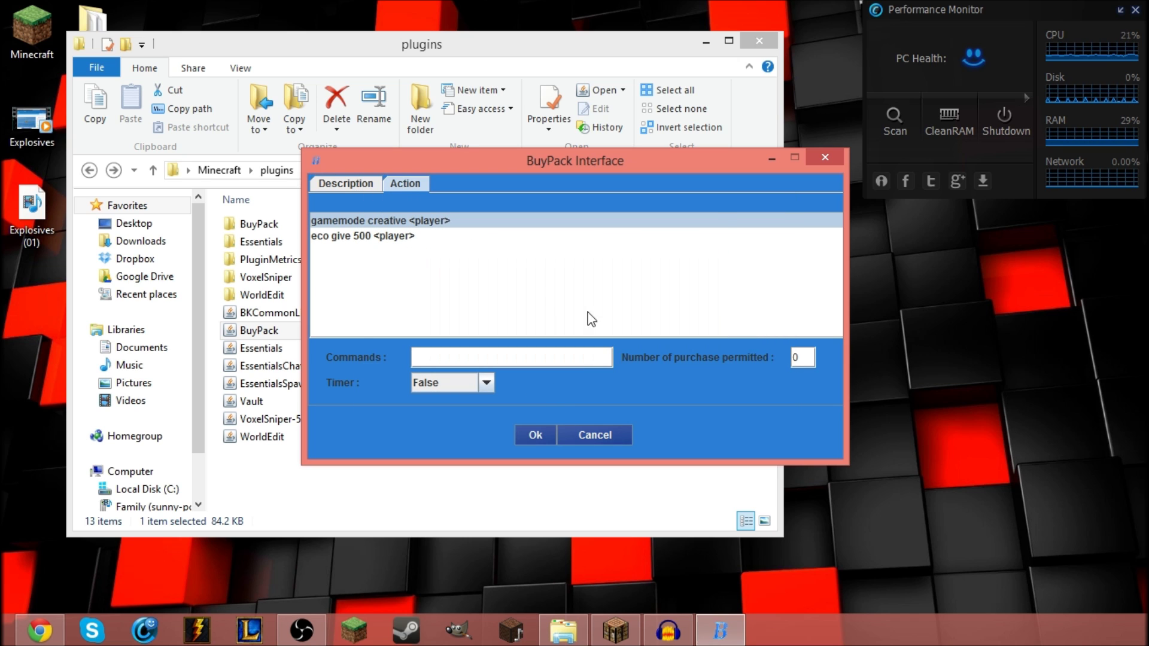
Set the pack's Timer option to True and open the timer settings
{"action": "left_click", "coordinate": [459, 386]}
{"action": "left_click", "coordinate": [460, 397]}
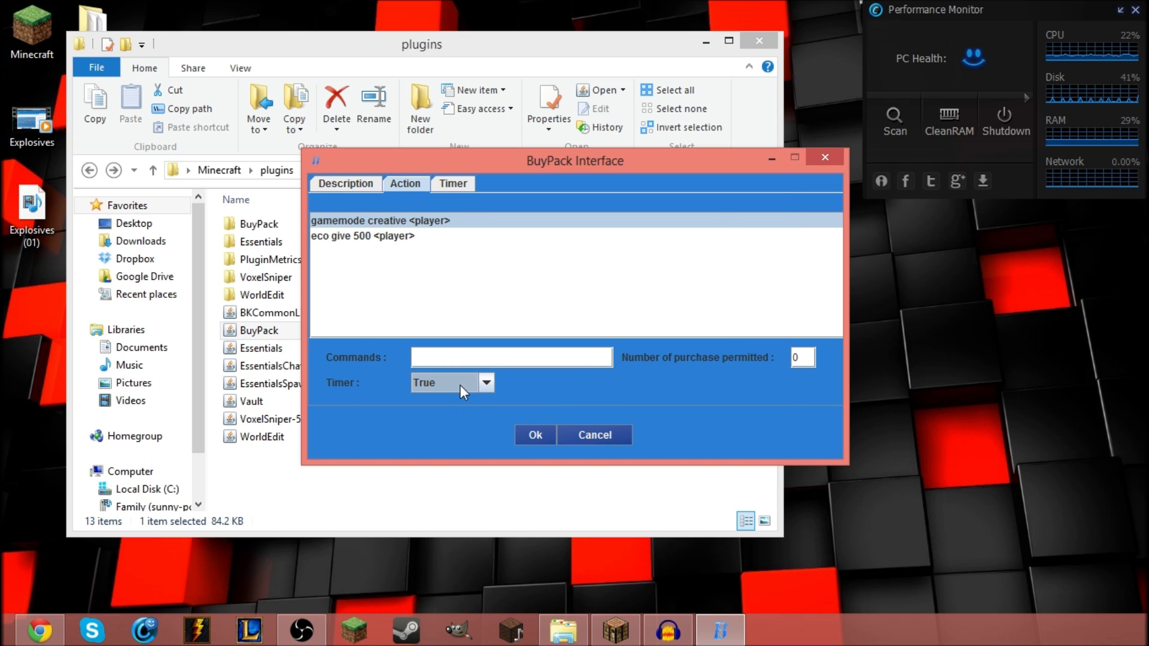
{"action": "left_click", "coordinate": [453, 183]}
Add the reverse command "gamemode survival <player>" to the pack's timer
{"action": "left_click", "coordinate": [484, 359]}
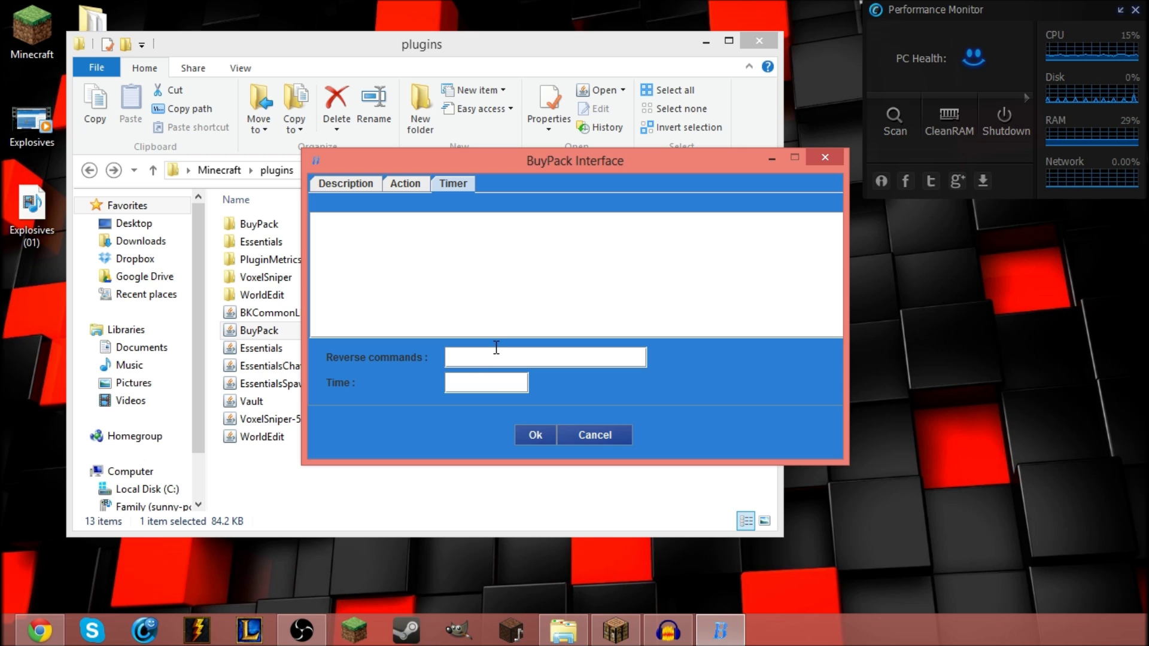
{"action": "type", "text": "gamod"}
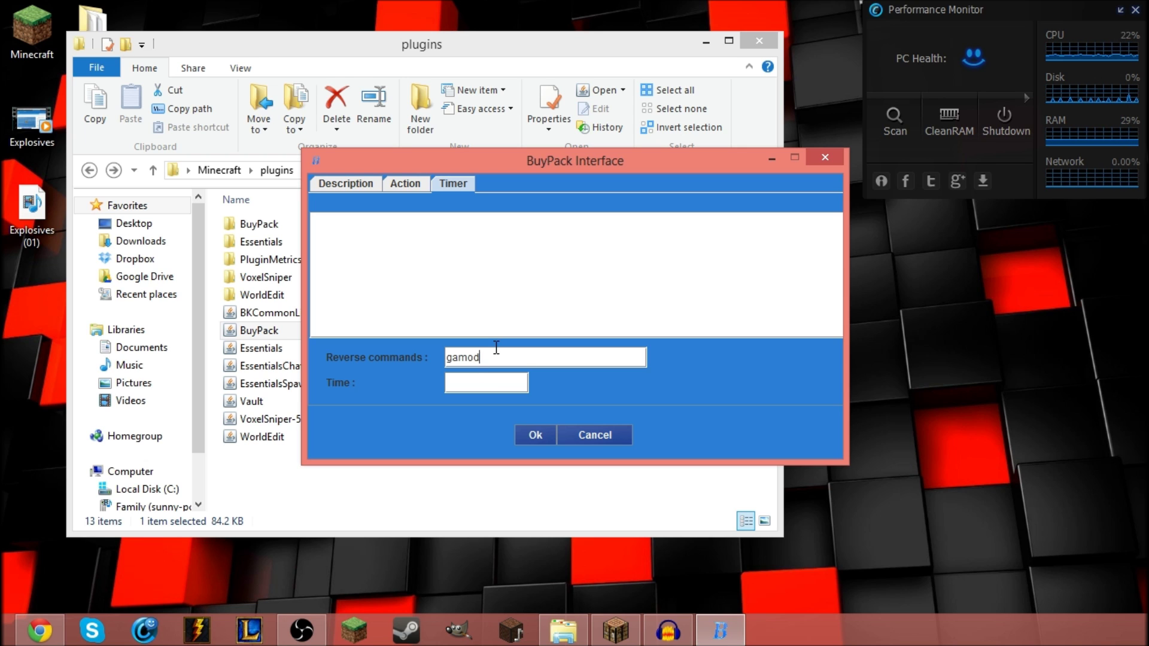
{"action": "key", "text": "BackSpace"}
{"action": "key", "text": "BackSpace"}
{"action": "type", "text": "emode"}
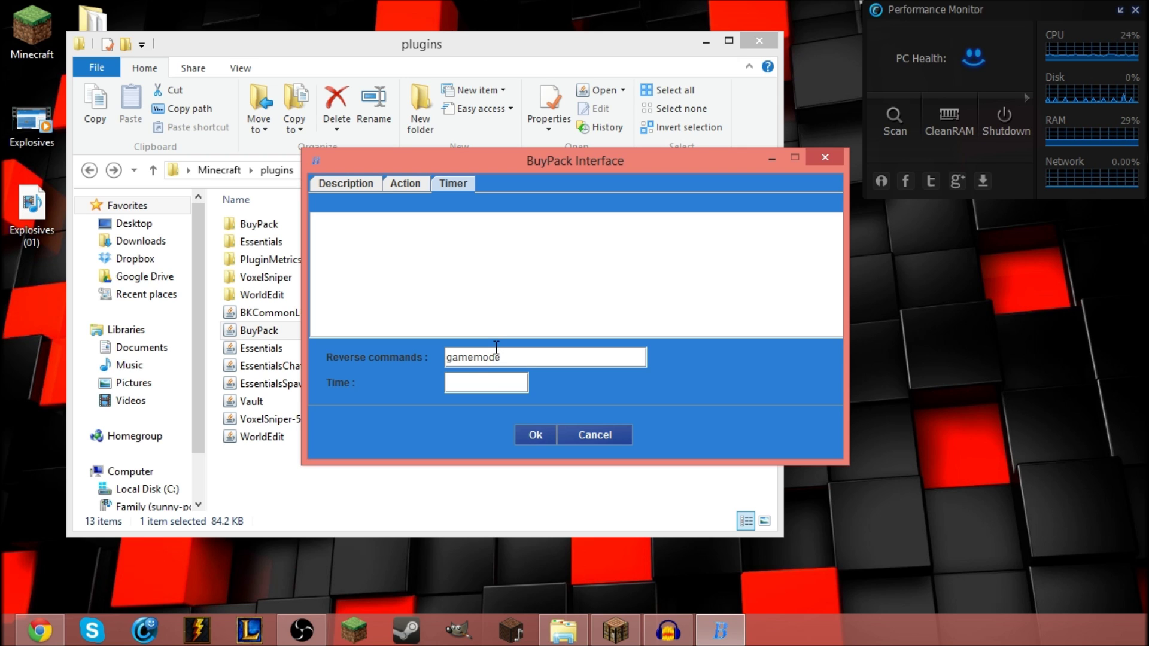
{"action": "type", "text": " survival"}
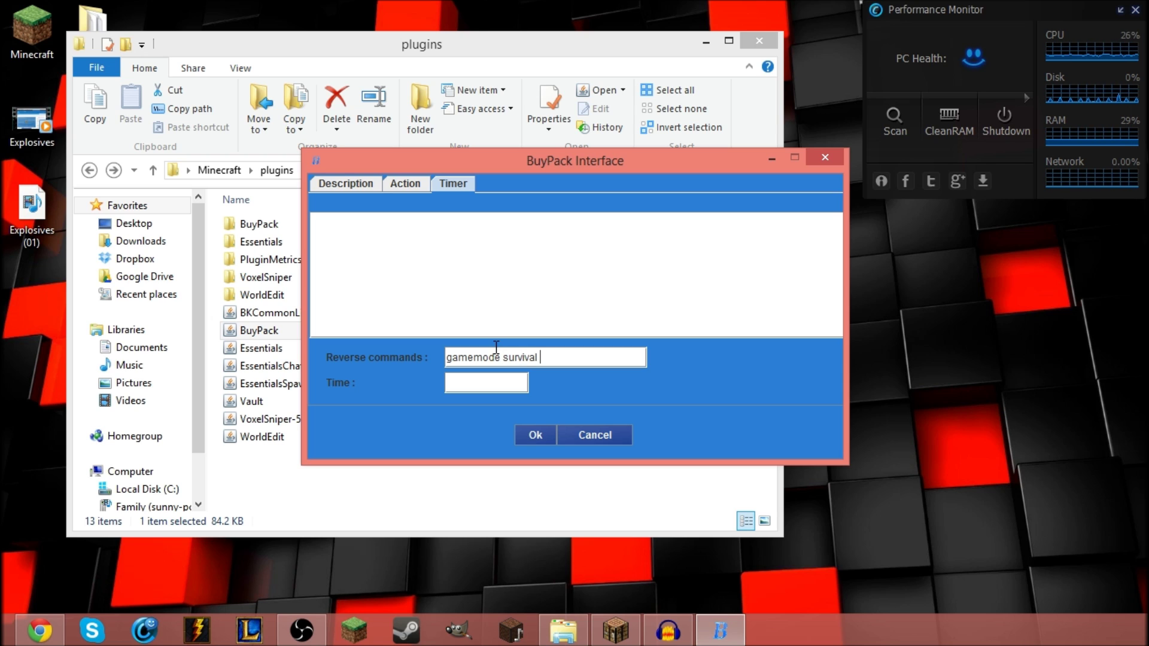
{"action": "type", "text": " <player"}
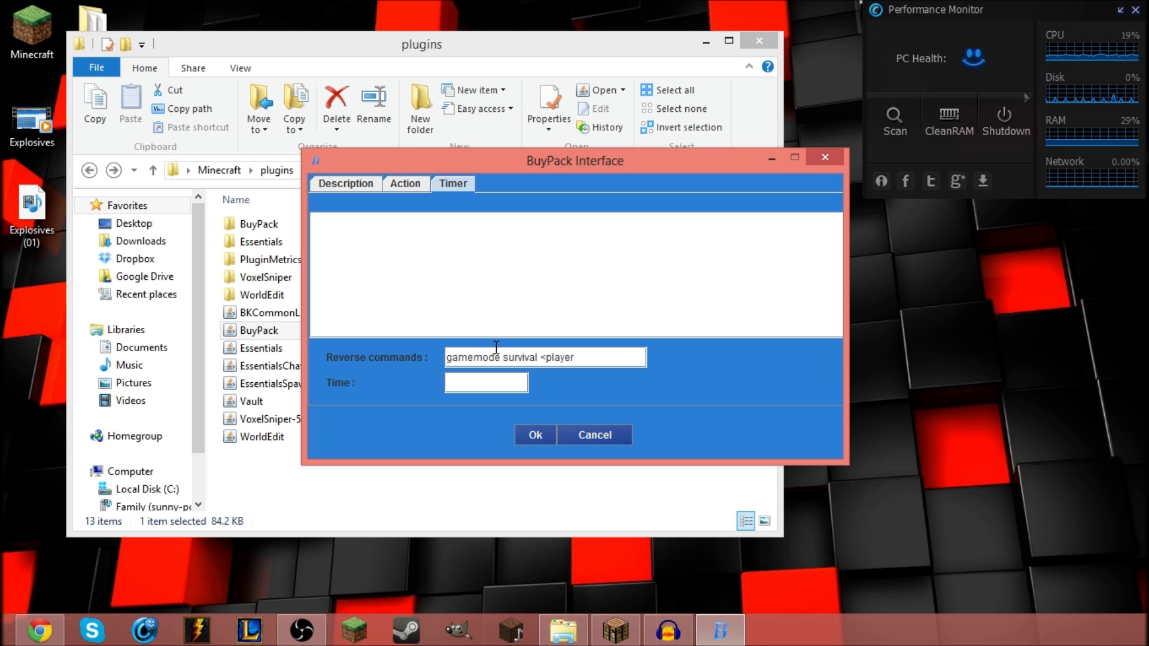
{"action": "type", "text": ">"}
{"action": "key", "text": "Return"}
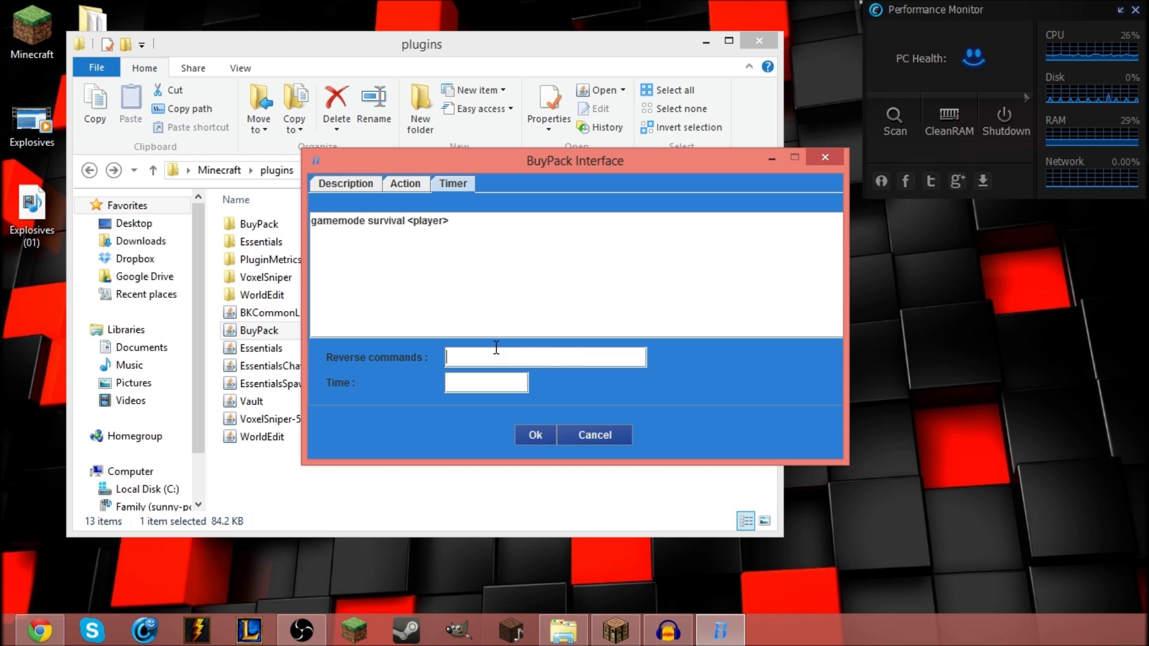
{"action": "left_click", "coordinate": [458, 383]}
{"action": "type", "text": "190"}
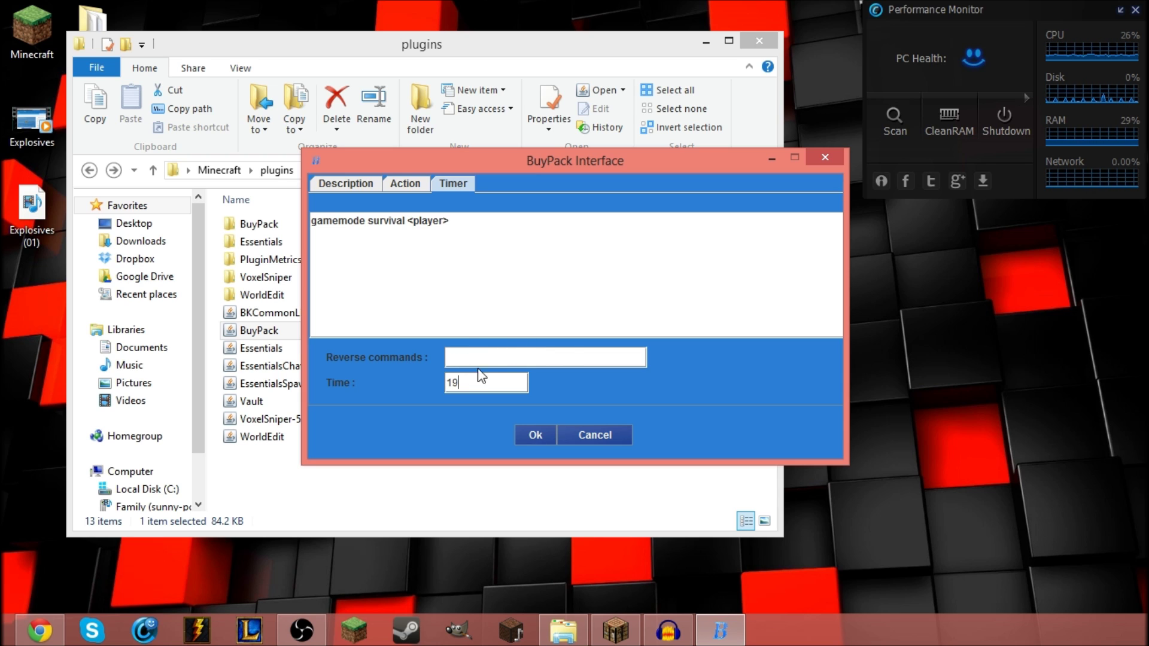
{"action": "key", "text": "BackSpace"}
{"action": "key", "text": "BackSpace"}
{"action": "key", "text": "BackSpace"}
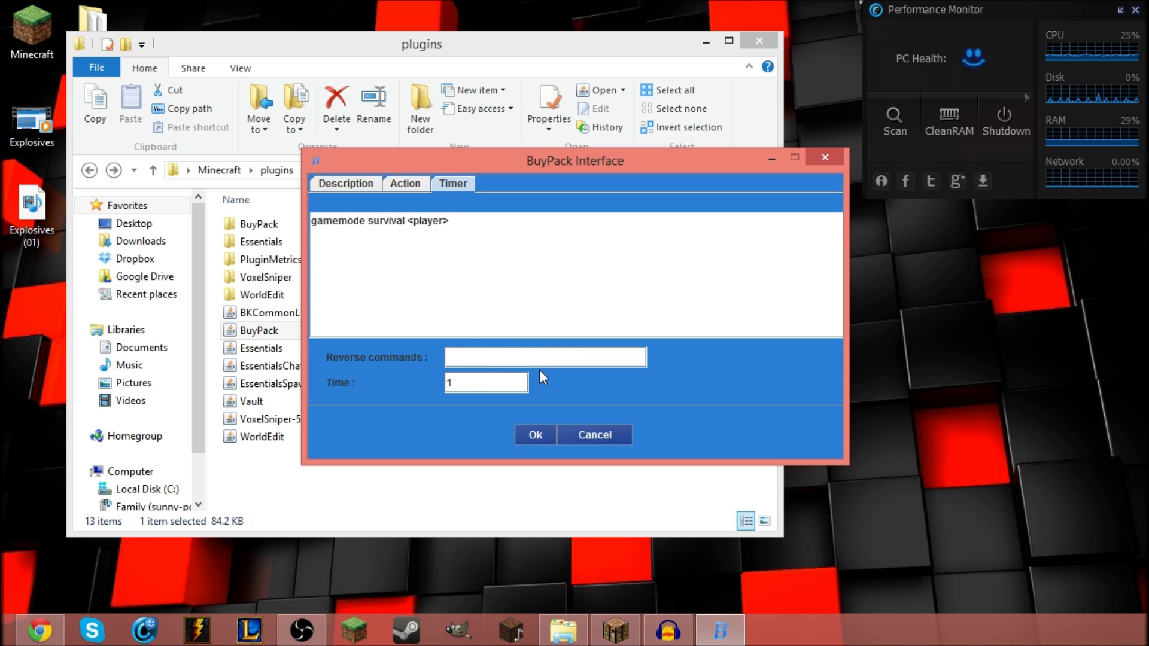
{"action": "type", "text": "60"}
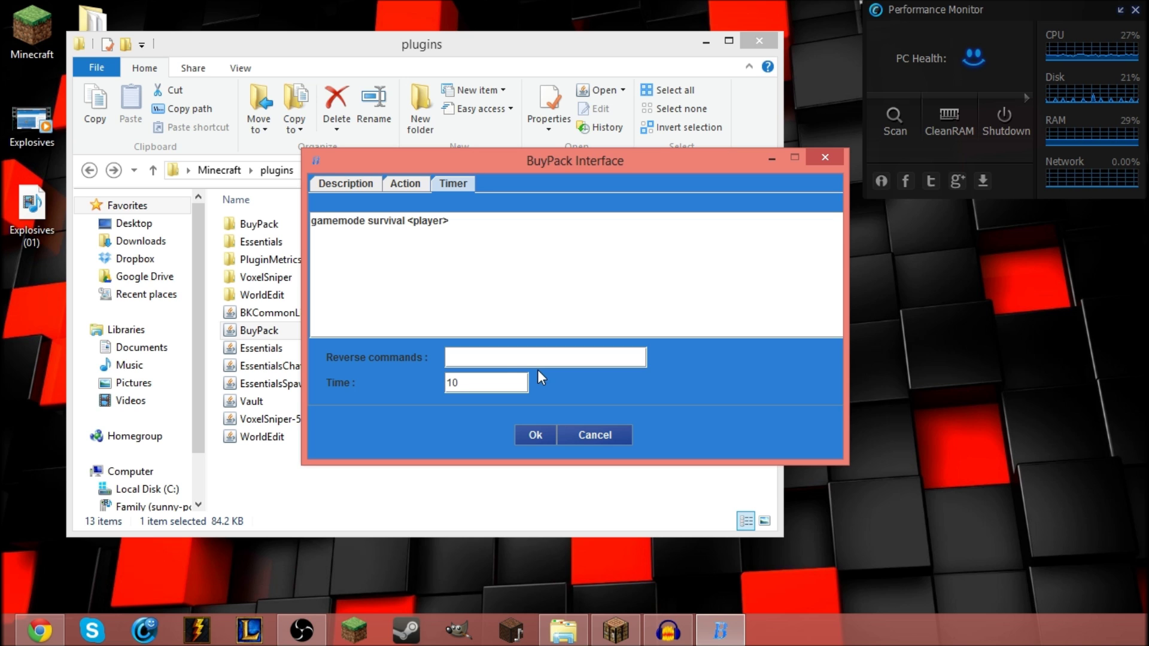
{"action": "key", "text": "BackSpace"}
{"action": "key", "text": "BackSpace"}
Confirm the timer settings with a time of 10 and browse to Minecraft/plugins/BuyPack/Pack as the save location
{"action": "left_click", "coordinate": [536, 435]}
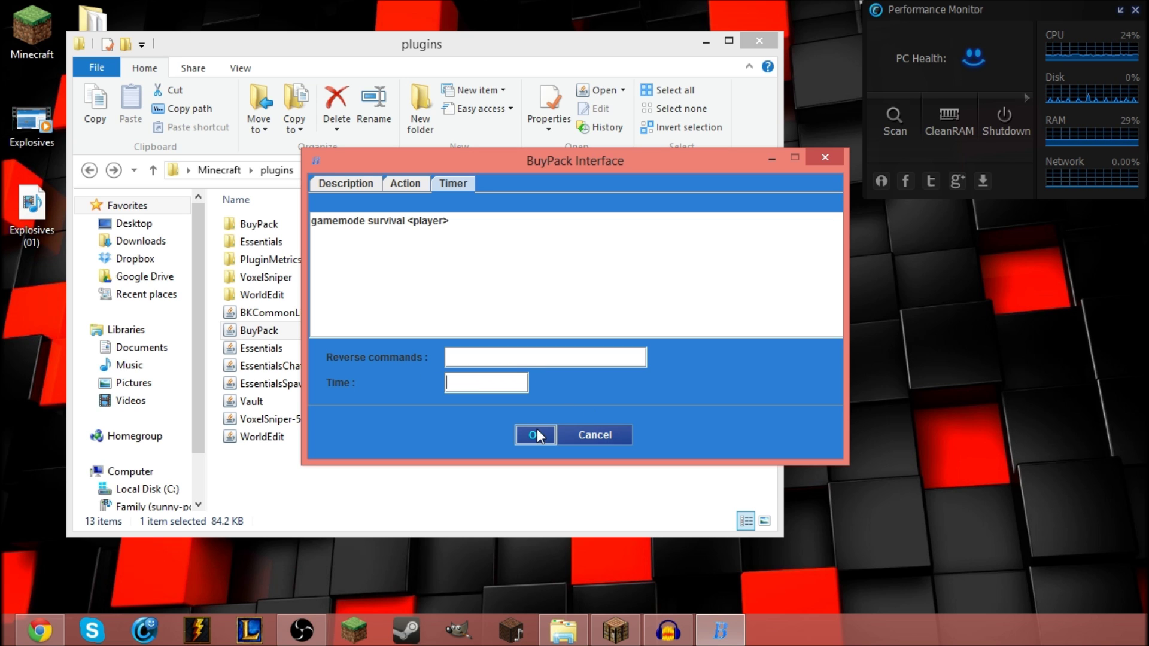
{"action": "left_click", "coordinate": [497, 204]}
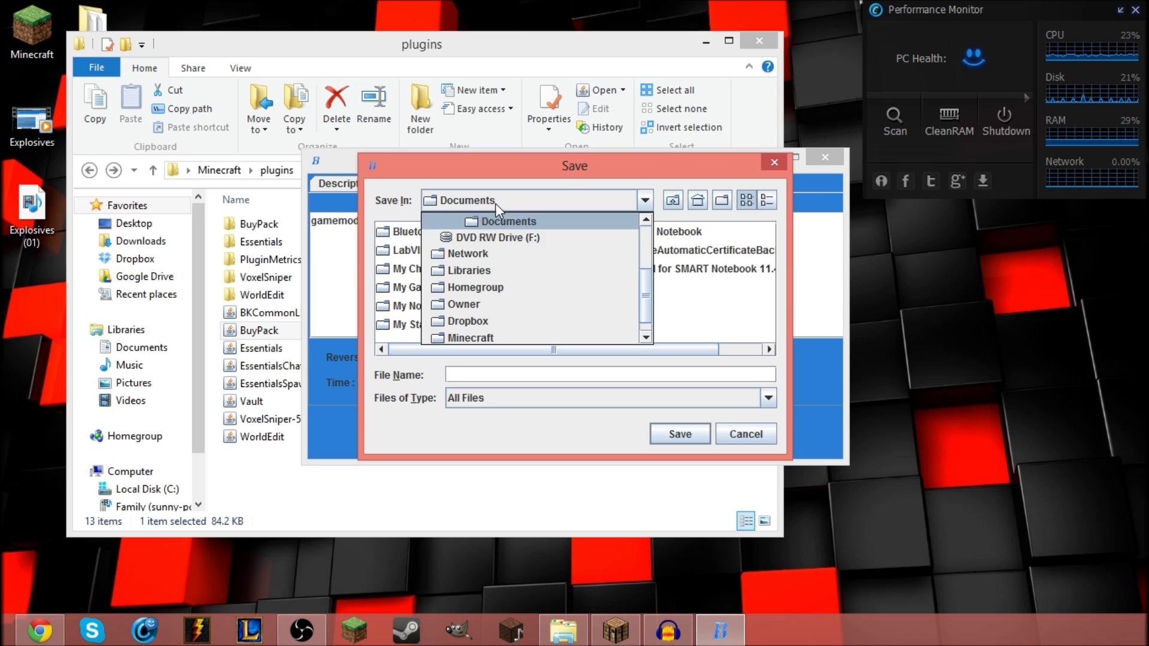
{"action": "scroll", "coordinate": [488, 276], "scroll_direction": "down", "scroll_amount": 1}
{"action": "left_click", "coordinate": [487, 314]}
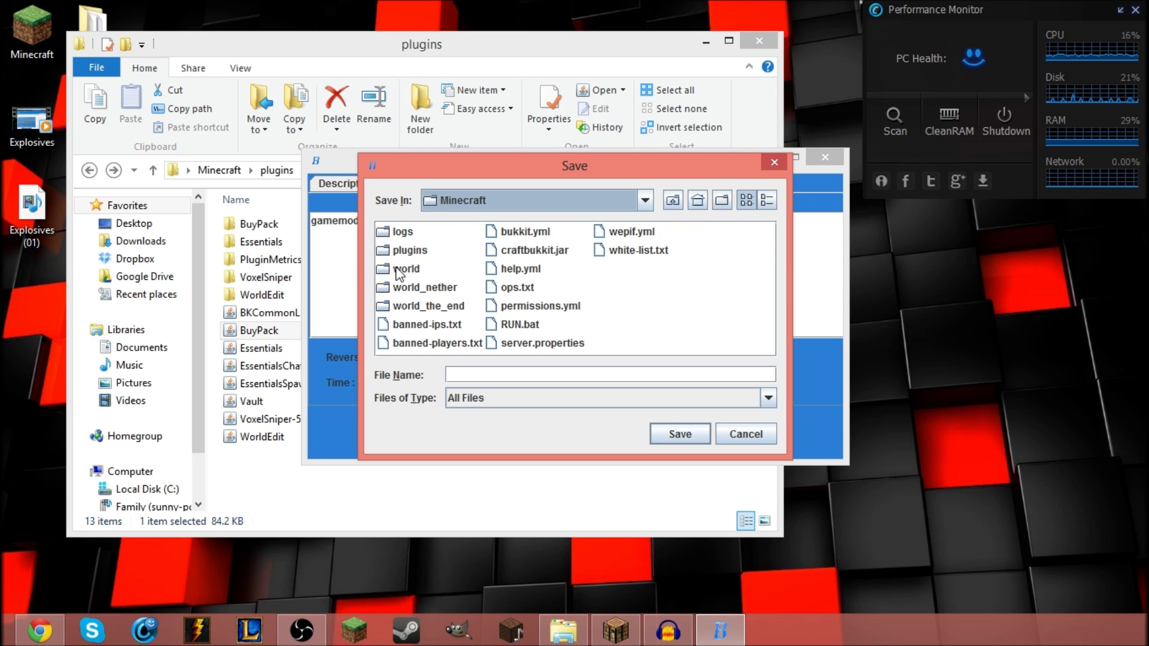
{"action": "double_click", "coordinate": [410, 250]}
{"action": "double_click", "coordinate": [419, 233]}
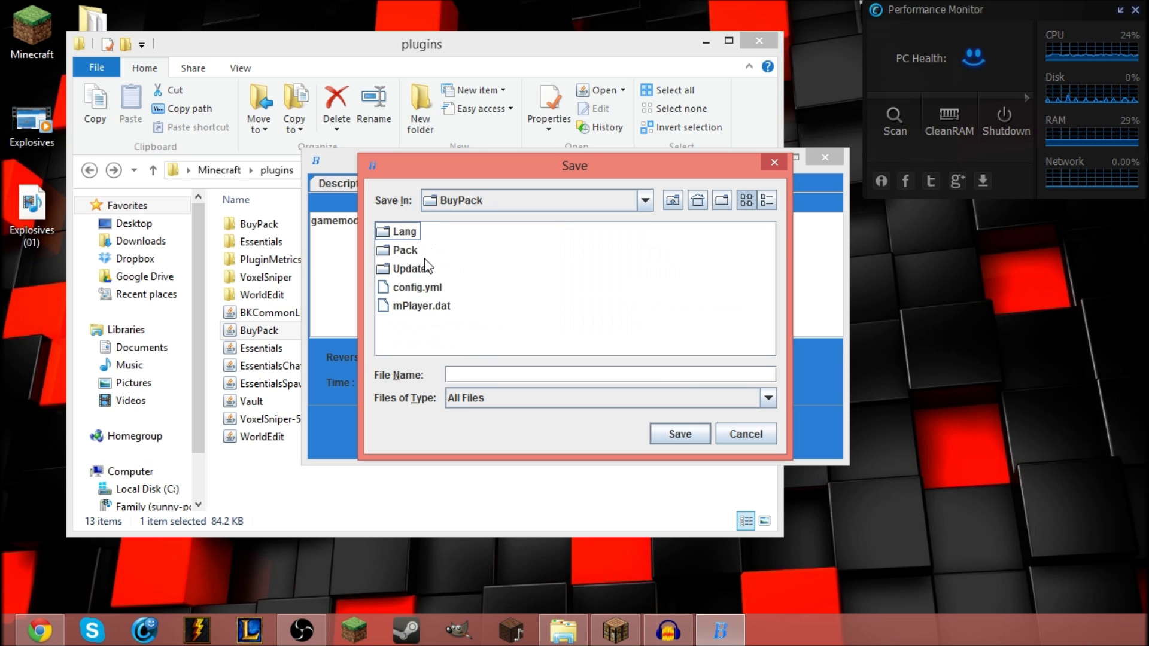
{"action": "double_click", "coordinate": [414, 251]}
Try to save the timed pack in the Pack folder as "Gamemode Creative/Survial"
{"action": "left_click", "coordinate": [491, 375]}
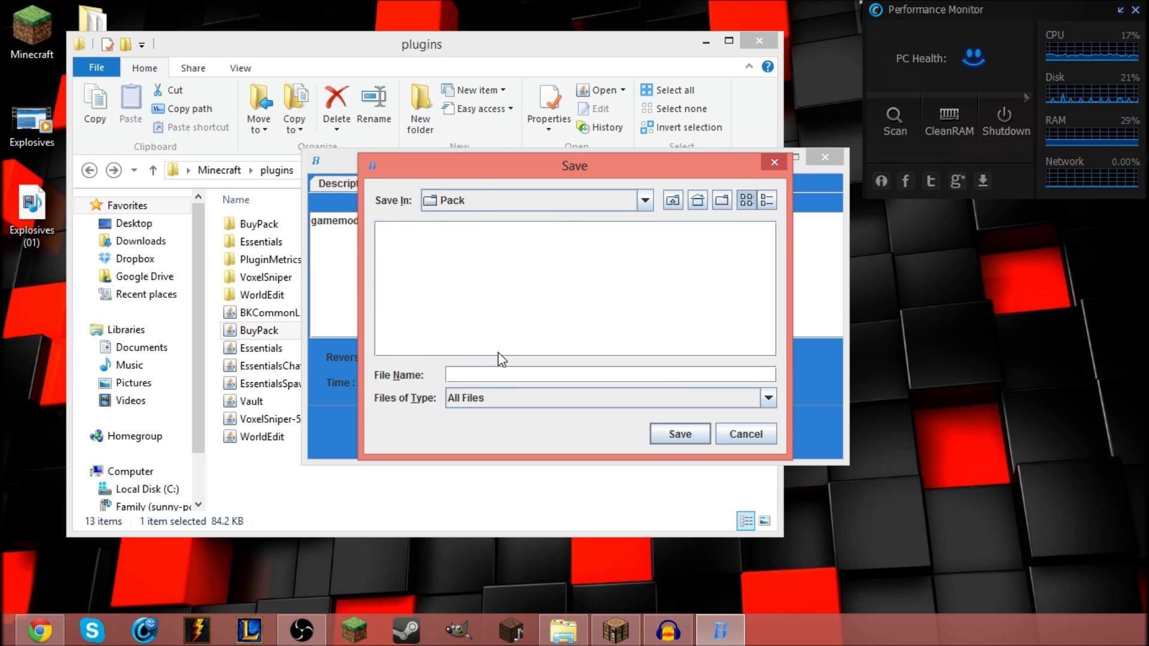
{"action": "type", "text": "Game"}
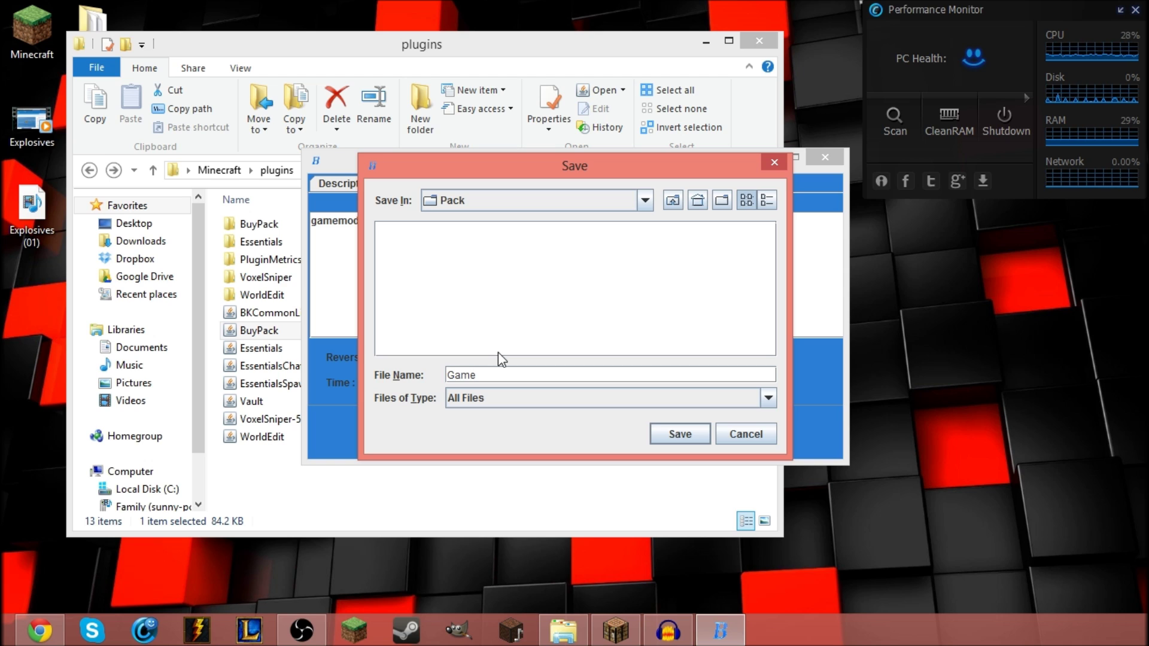
{"action": "type", "text": "eode"}
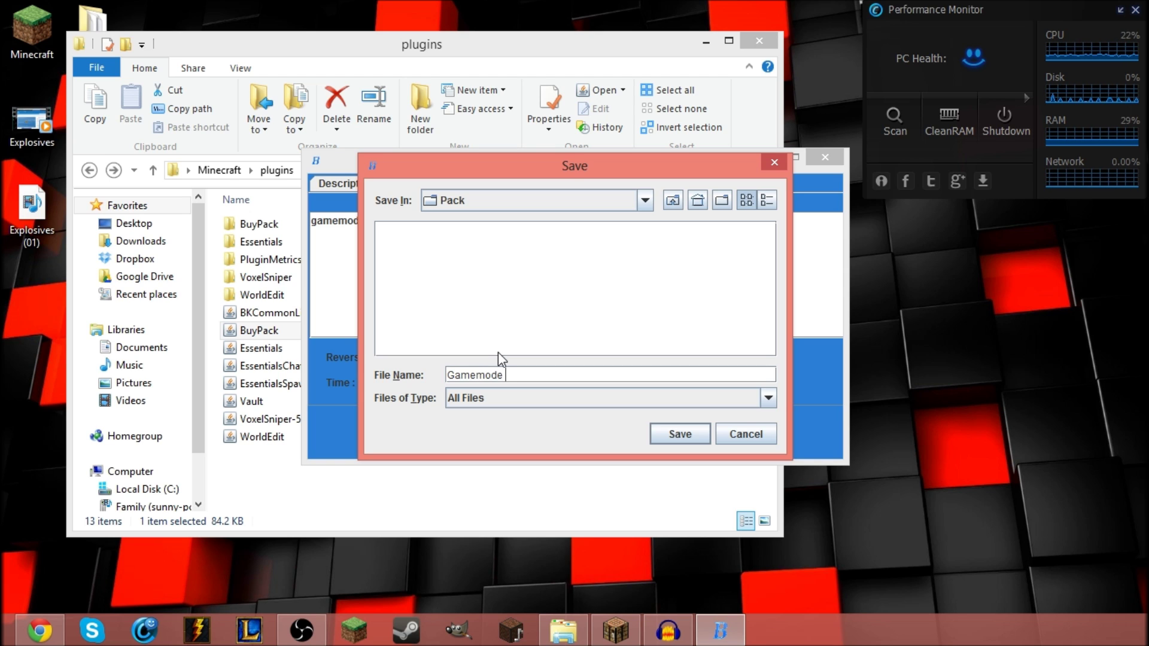
{"action": "type", "text": " Creati"}
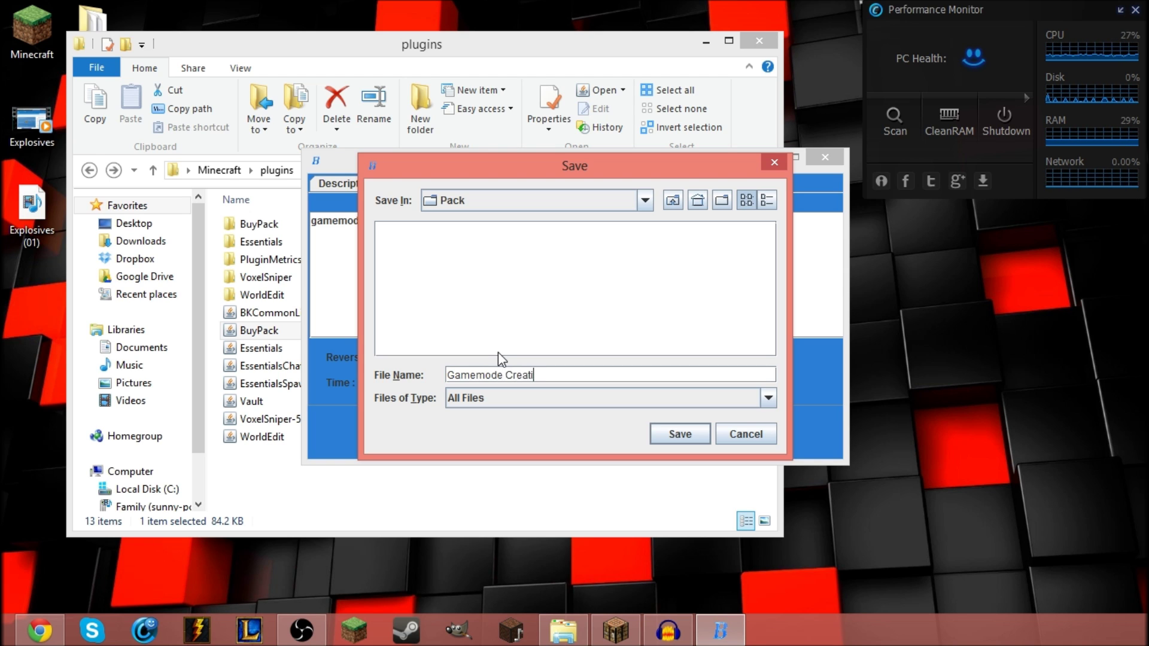
{"action": "type", "text": "ve/Survial"}
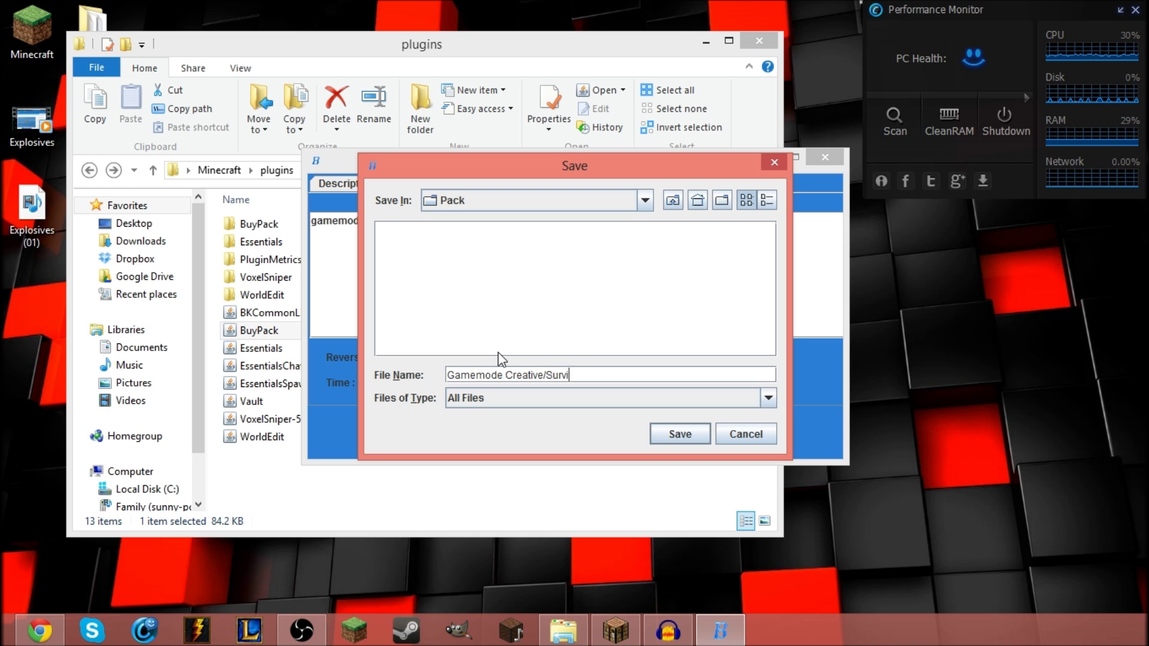
{"action": "left_click", "coordinate": [681, 433]}
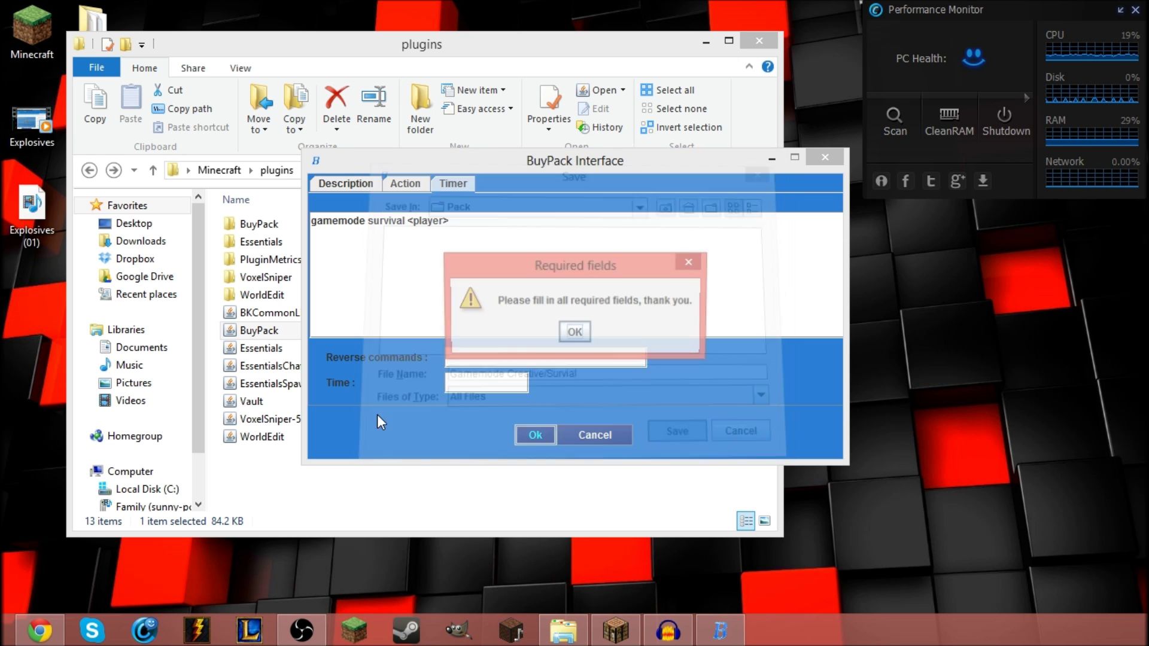
{"action": "left_click", "coordinate": [574, 333]}
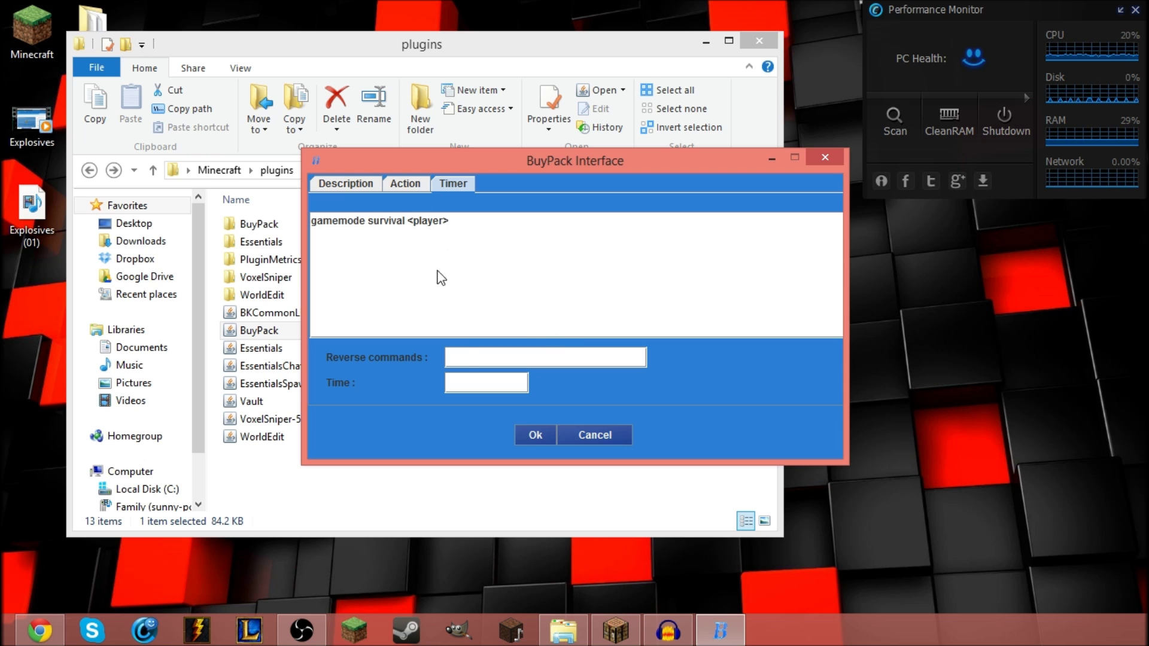
Return to the pack's action settings and set the Timer option to False
{"action": "left_click", "coordinate": [431, 182]}
{"action": "left_click", "coordinate": [455, 383]}
{"action": "left_click", "coordinate": [455, 413]}
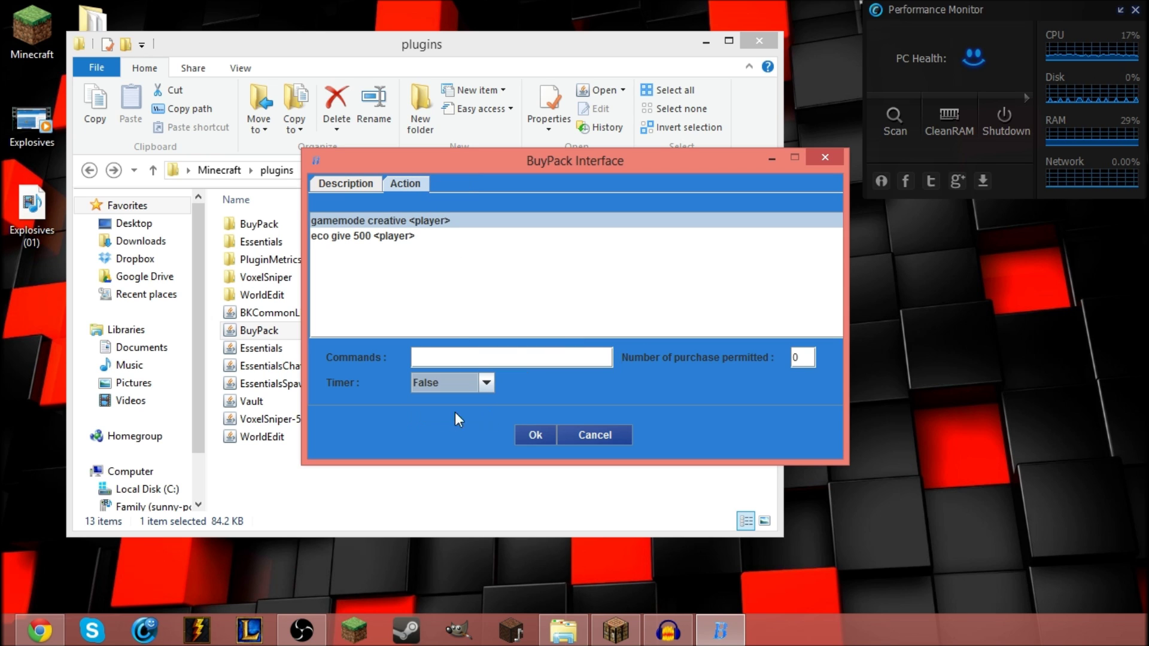
Save the pack as "gamemode" in the Minecraft/plugins/BuyPack/Pack folder
{"action": "left_click", "coordinate": [544, 435]}
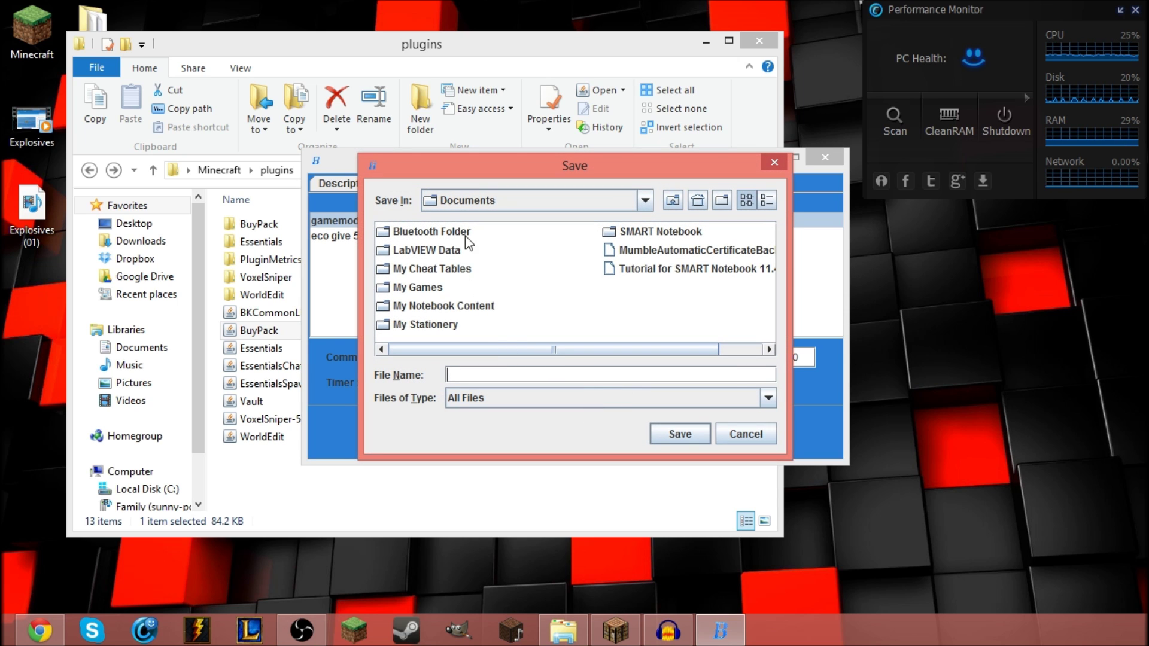
{"action": "left_click", "coordinate": [472, 207]}
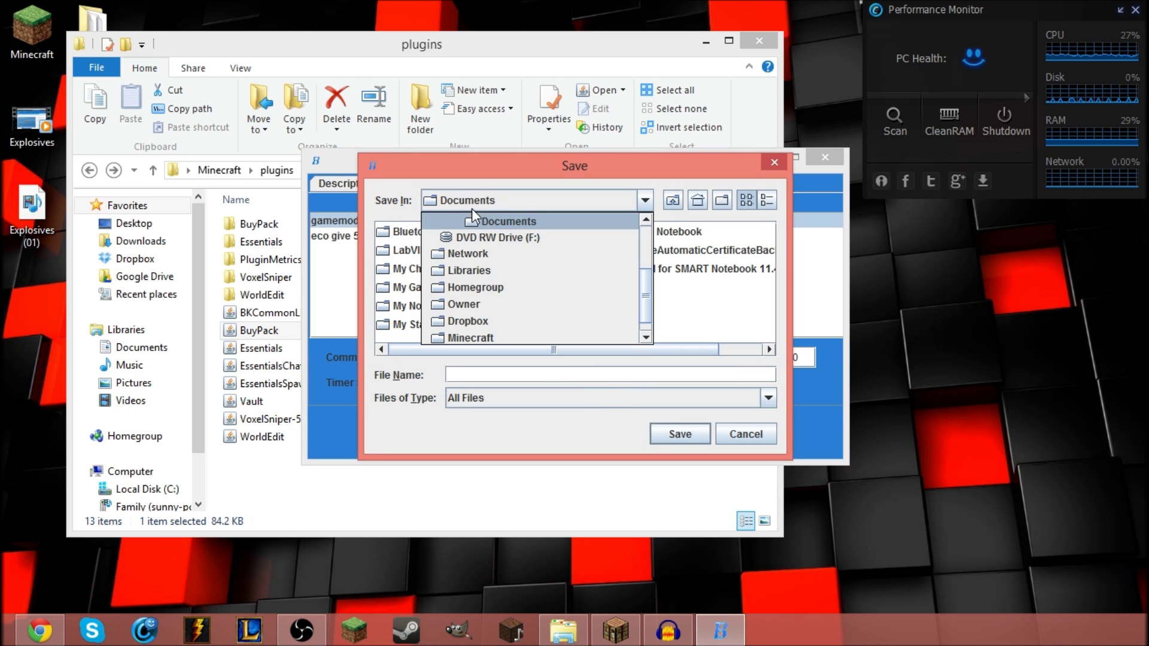
{"action": "left_click", "coordinate": [481, 336]}
{"action": "double_click", "coordinate": [418, 246]}
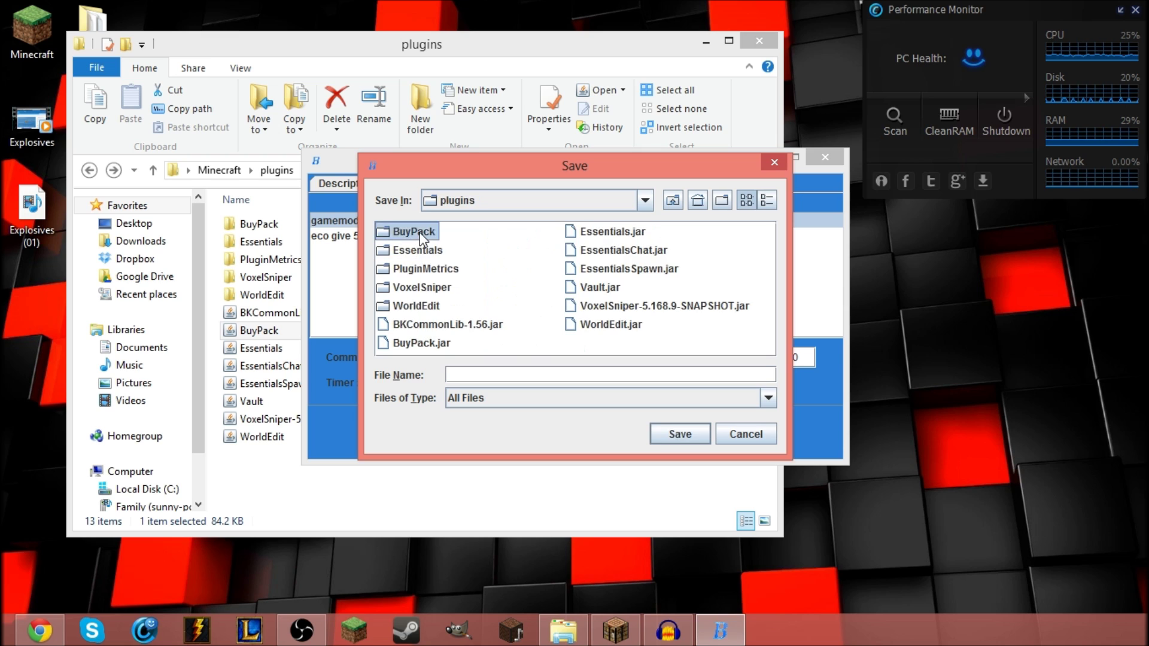
{"action": "double_click", "coordinate": [419, 232]}
{"action": "double_click", "coordinate": [419, 250]}
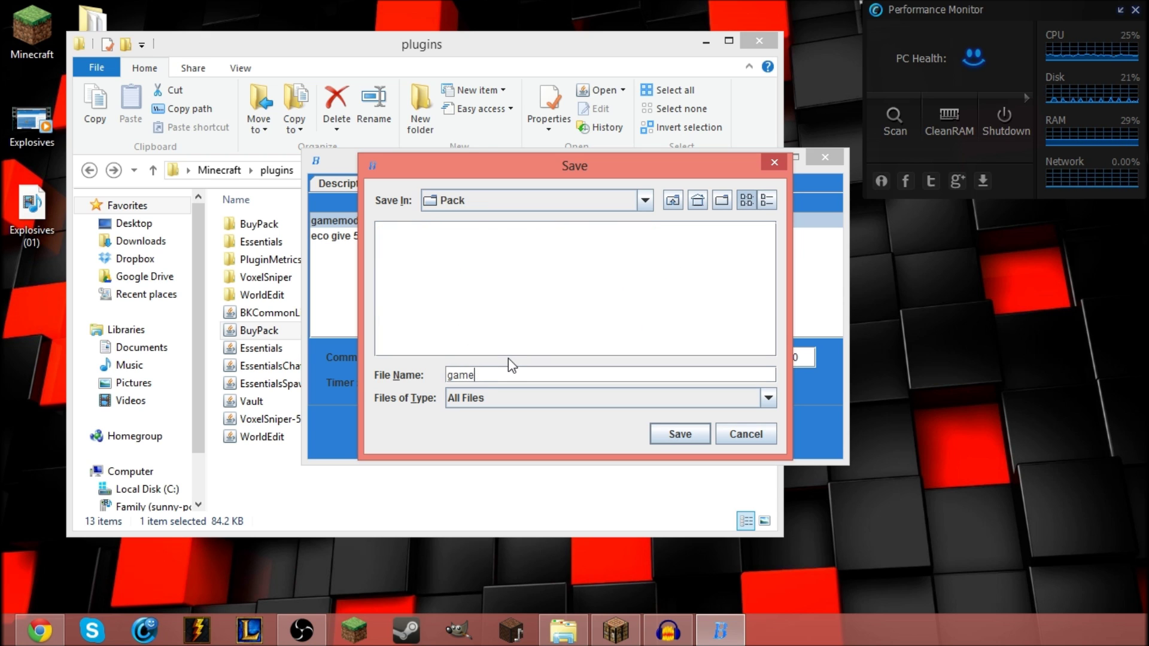
{"action": "type", "text": "mode"}
{"action": "left_click", "coordinate": [685, 428]}
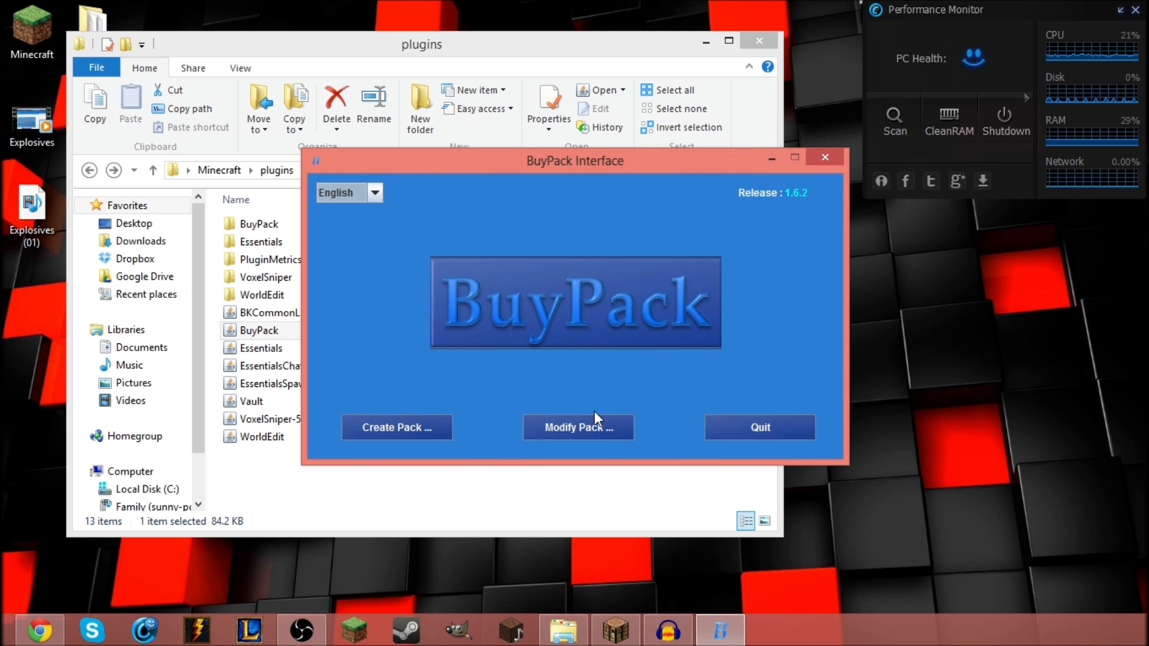
Open the BuyPack plugin's Pack folder in File Explorer to check for the saved pack file
{"action": "double_click", "coordinate": [236, 226]}
{"action": "double_click", "coordinate": [273, 245]}
{"action": "left_click", "coordinate": [667, 423]}
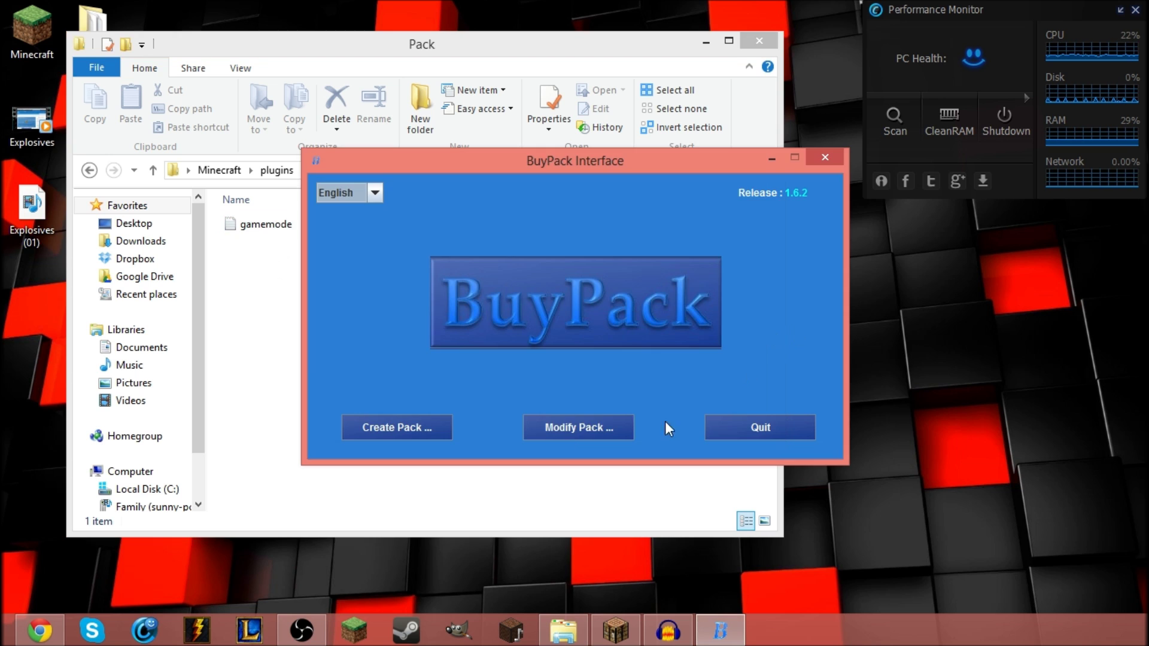
Open gamemode.txt from Minecraft/plugins/BuyPack/Pack for modification to review its contents
{"action": "left_click", "coordinate": [612, 425]}
{"action": "left_click", "coordinate": [481, 193]}
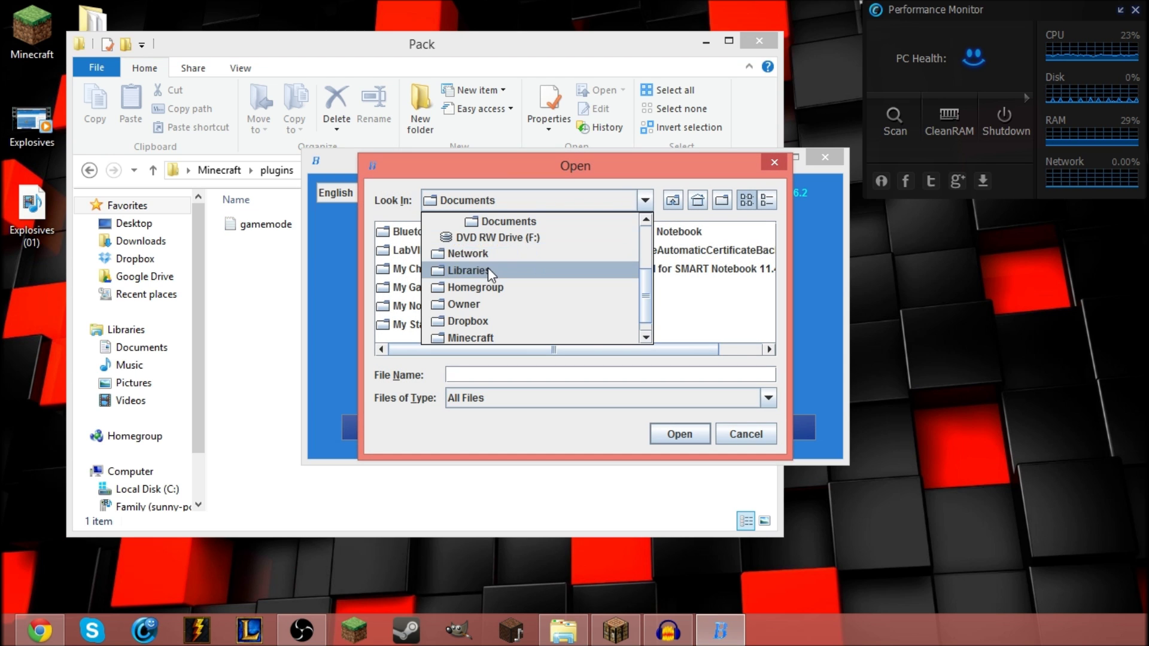
{"action": "scroll", "coordinate": [487, 267], "scroll_direction": "up", "scroll_amount": 1}
{"action": "scroll", "coordinate": [590, 267], "scroll_direction": "down", "scroll_amount": 2}
{"action": "left_click", "coordinate": [483, 313]}
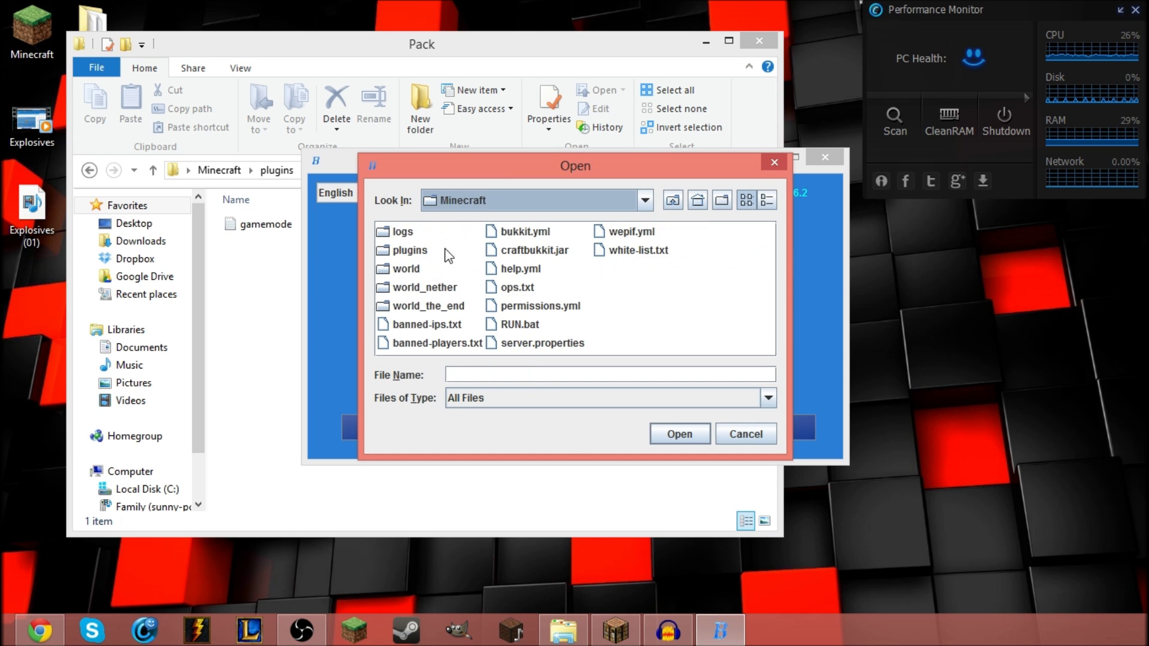
{"action": "double_click", "coordinate": [419, 250]}
{"action": "double_click", "coordinate": [429, 235]}
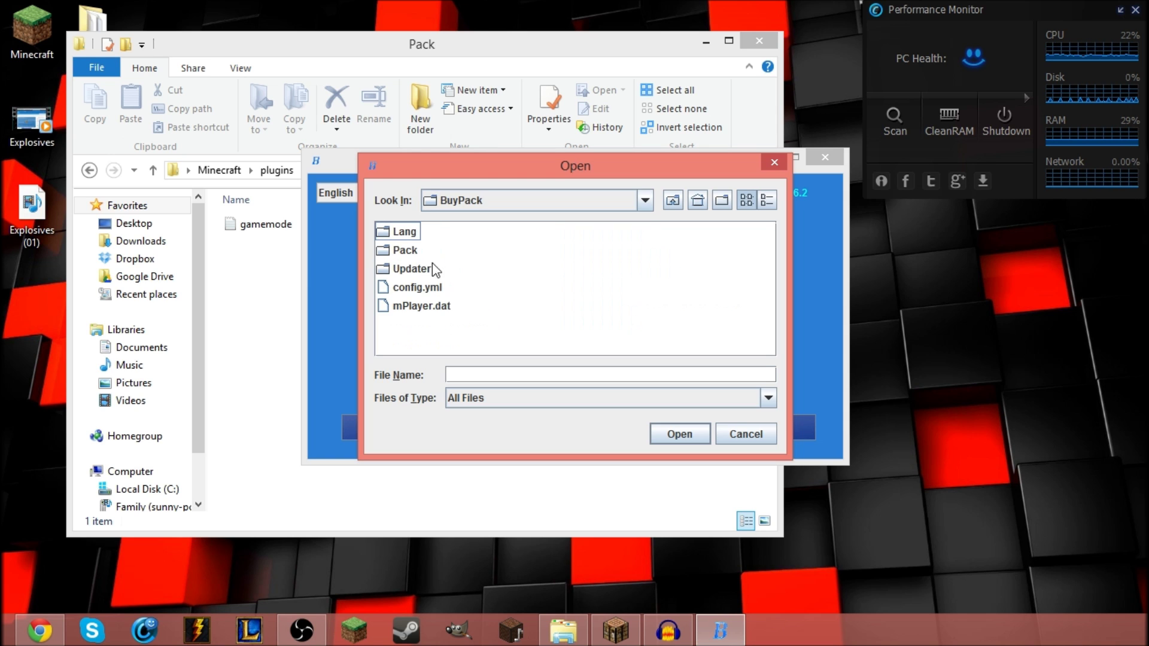
{"action": "double_click", "coordinate": [410, 250]}
{"action": "left_click", "coordinate": [432, 234]}
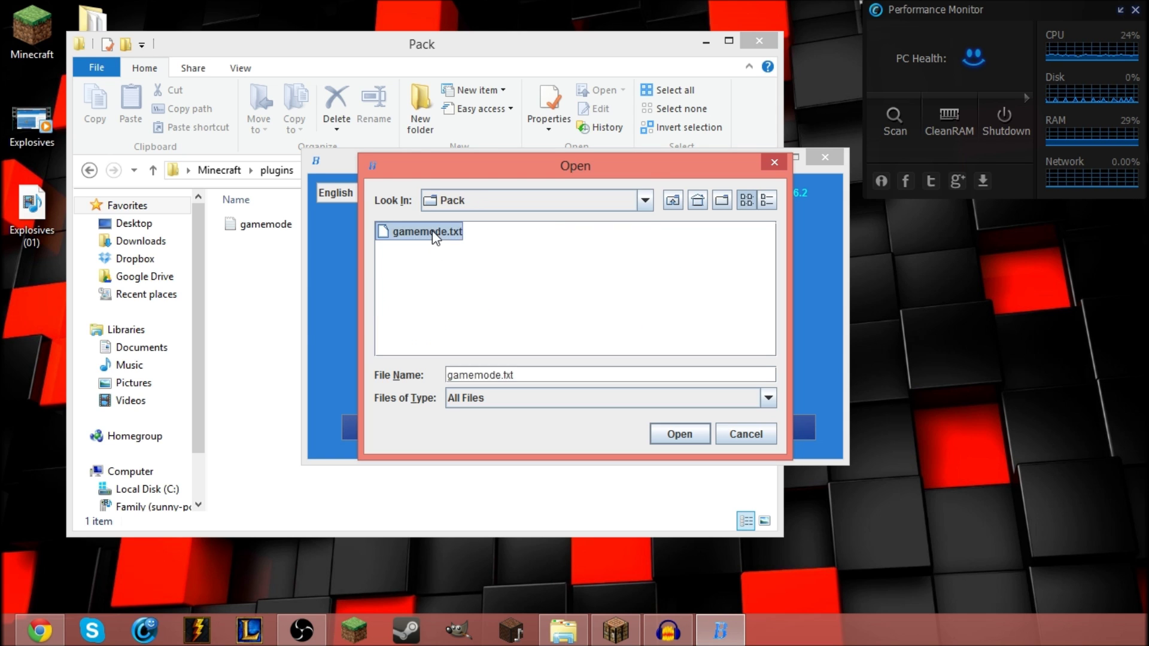
{"action": "double_click", "coordinate": [434, 234]}
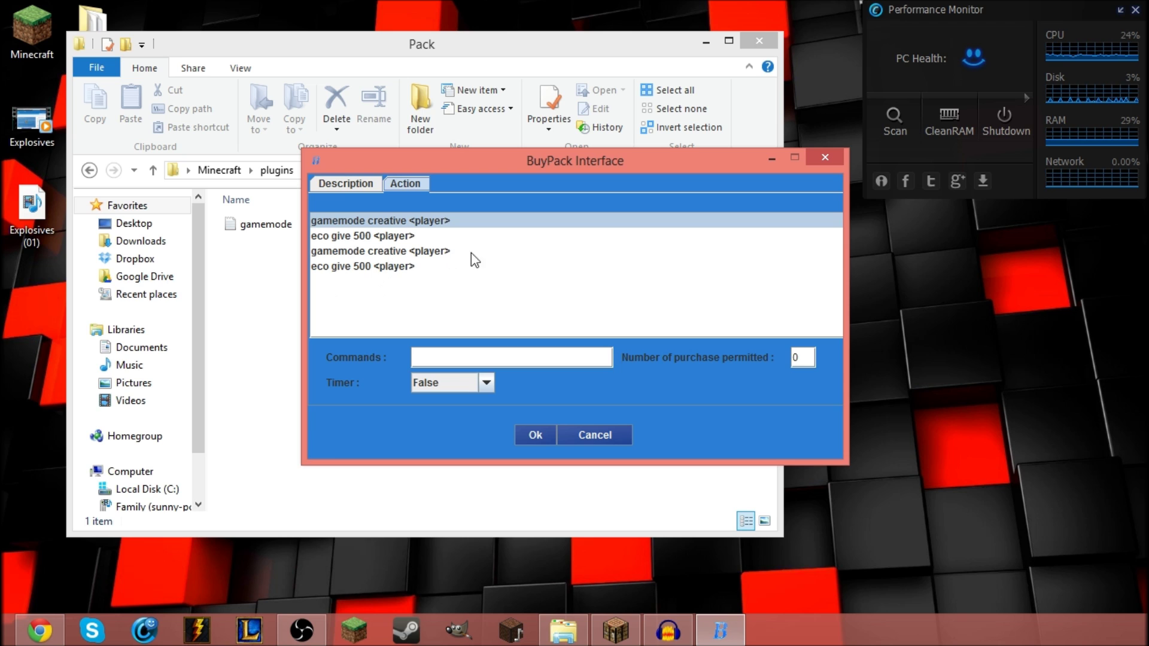
Cancel the pack modification and quit the BuyPack interface
{"action": "left_click", "coordinate": [590, 436]}
{"action": "left_click", "coordinate": [555, 335]}
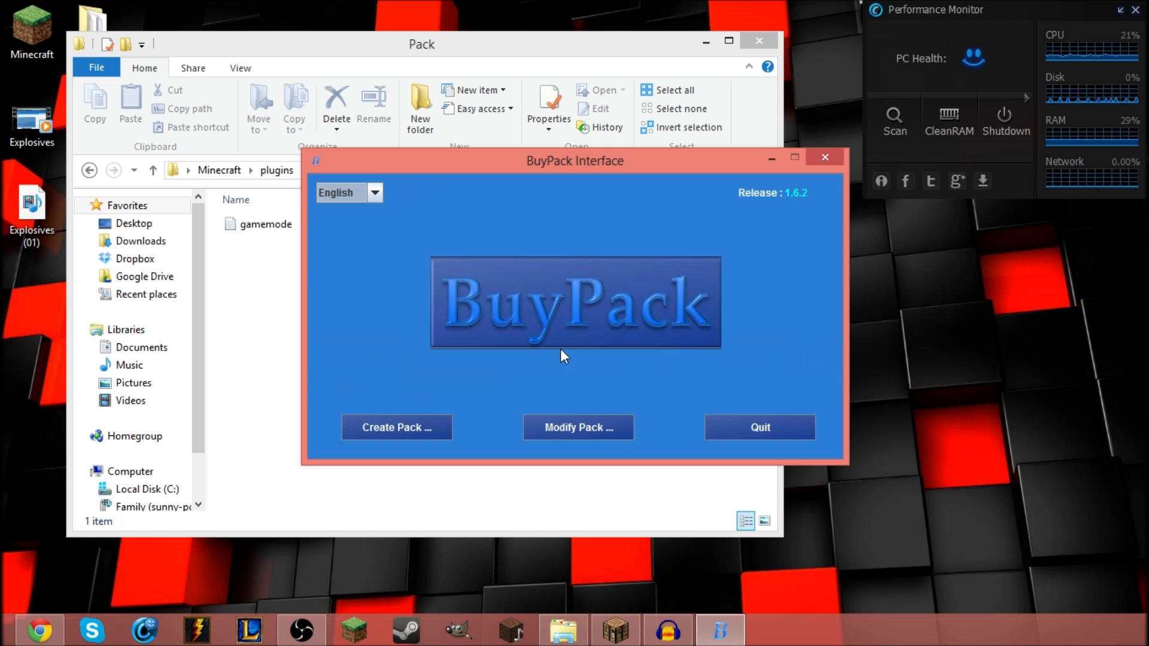
{"action": "left_click", "coordinate": [756, 424]}
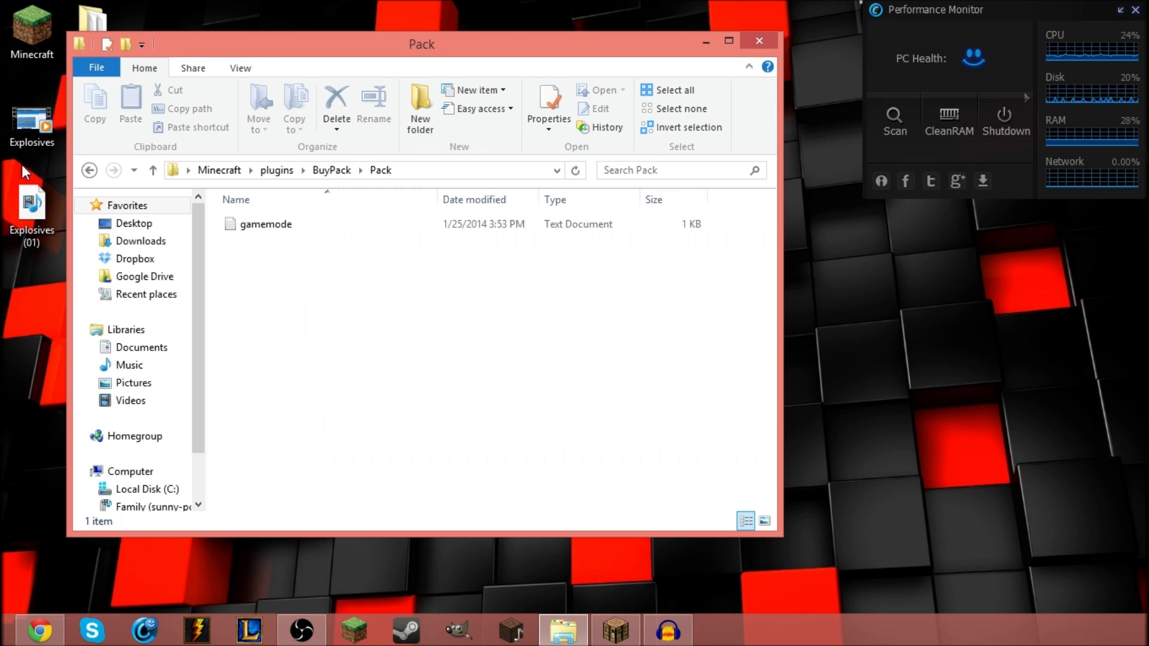
Start the server with the RUN batch file in the Minecraft folder and check that BuyPack loads in the console log
{"action": "left_click", "coordinate": [89, 172]}
{"action": "left_click", "coordinate": [89, 171]}
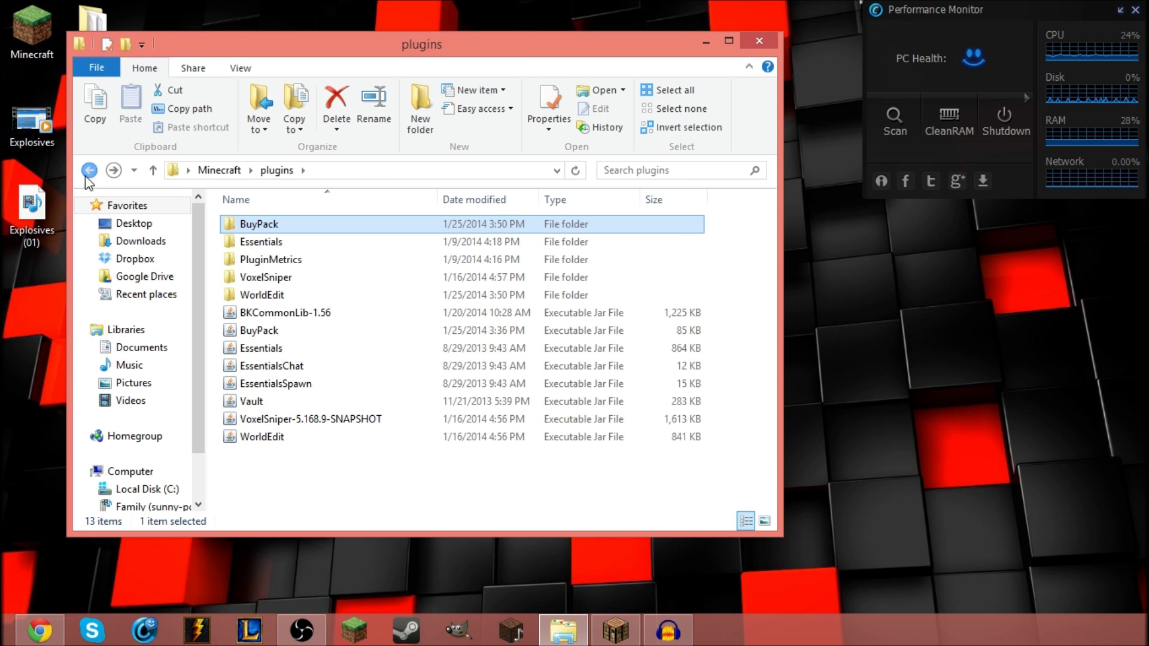
{"action": "left_click", "coordinate": [89, 172]}
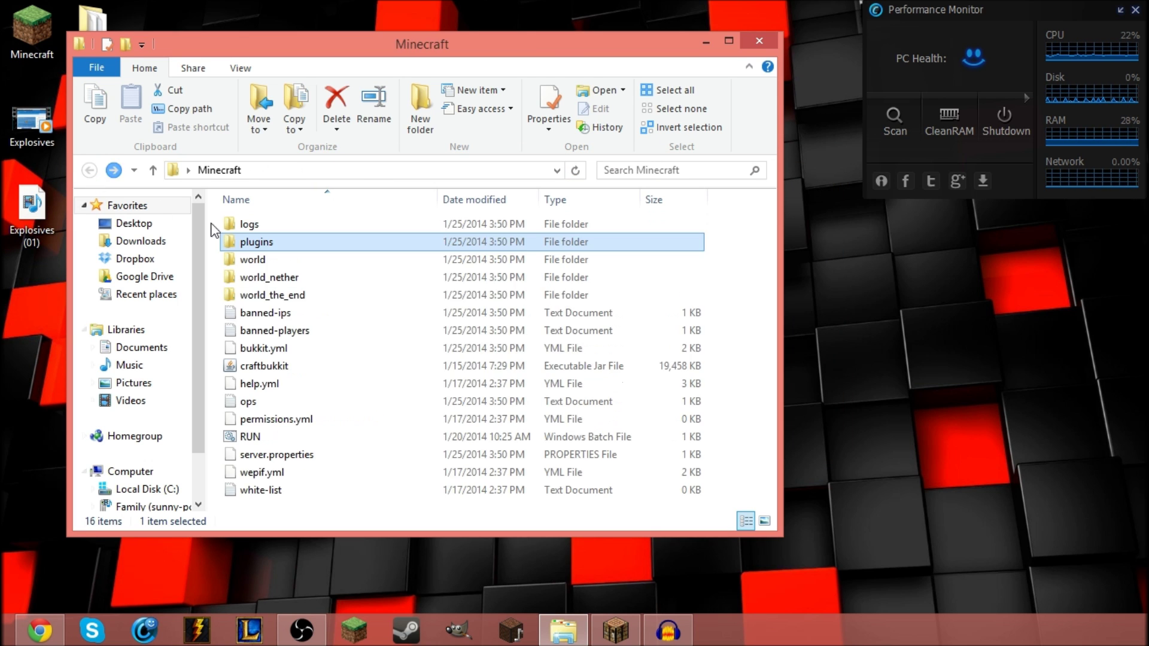
{"action": "double_click", "coordinate": [280, 443]}
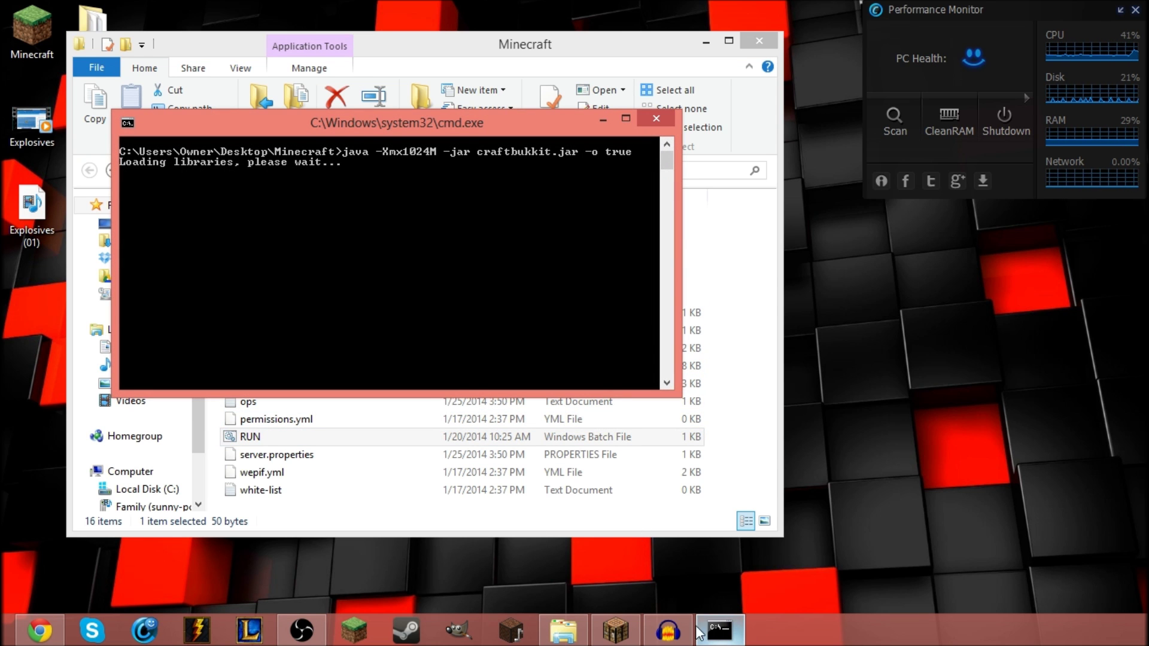
{"action": "mouse_move", "coordinate": [632, 632]}
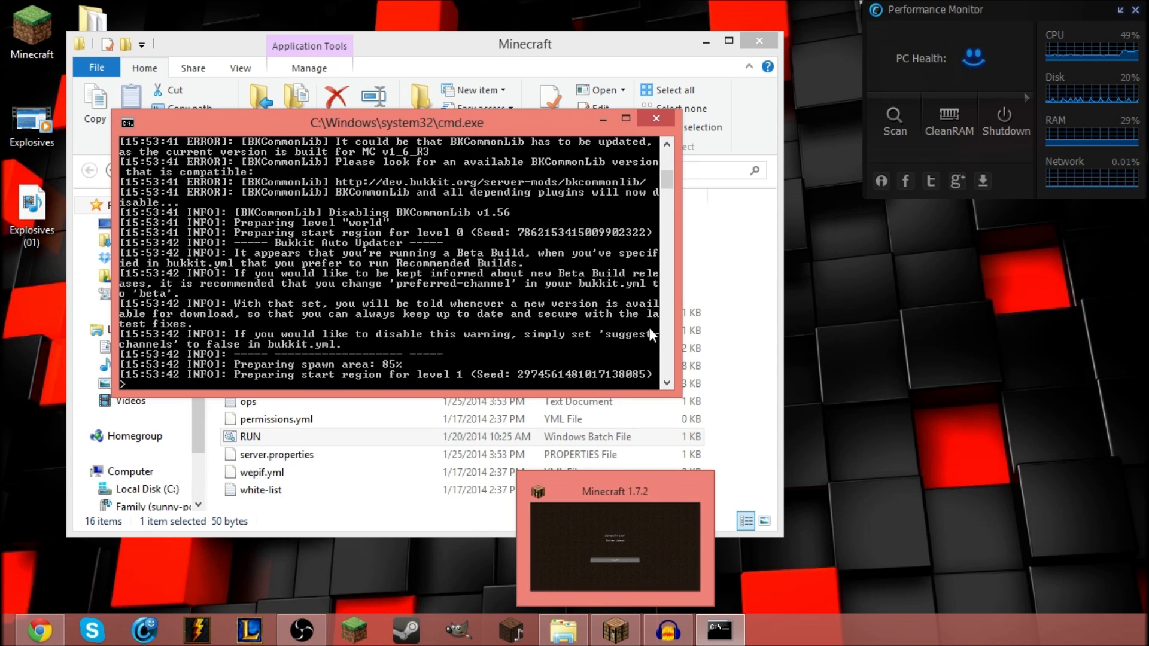
{"action": "mouse_move", "coordinate": [667, 179]}
{"action": "left_mouse_down"}
{"action": "mouse_move", "coordinate": [667, 146]}
{"action": "mouse_move", "coordinate": [673, 210]}
{"action": "mouse_move", "coordinate": [666, 170]}
{"action": "mouse_move", "coordinate": [670, 206]}
{"action": "mouse_move", "coordinate": [667, 189]}
{"action": "left_mouse_up"}
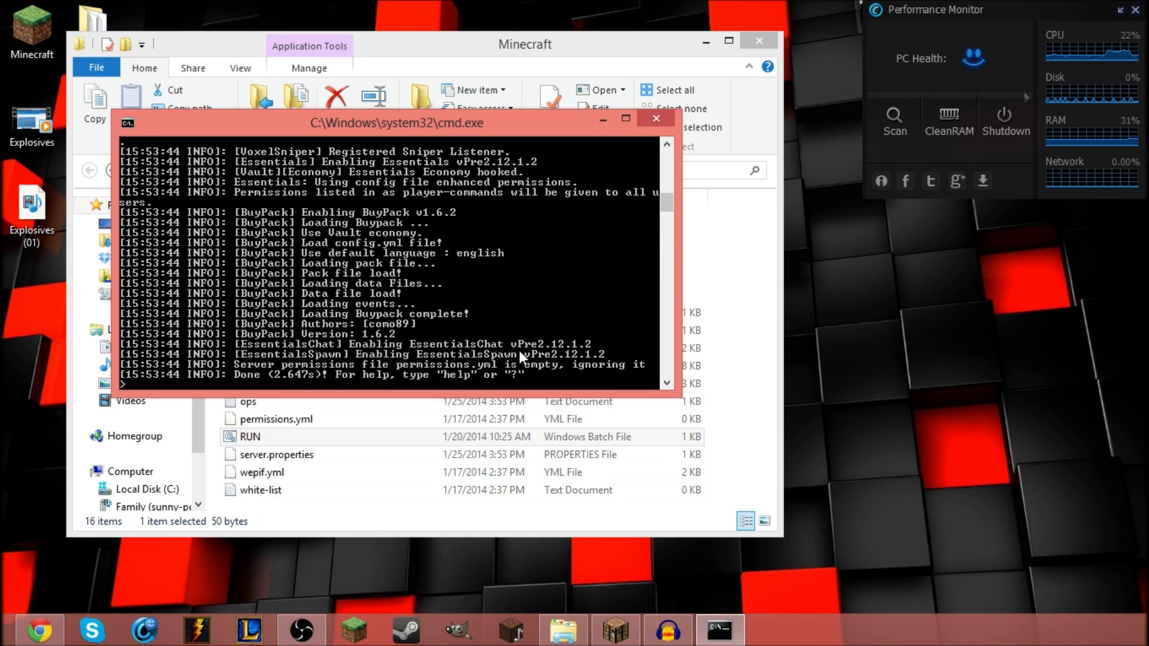
Switch to Minecraft 1.7.2, leave the lost-connection screen and rejoin the server
{"action": "left_click", "coordinate": [615, 631]}
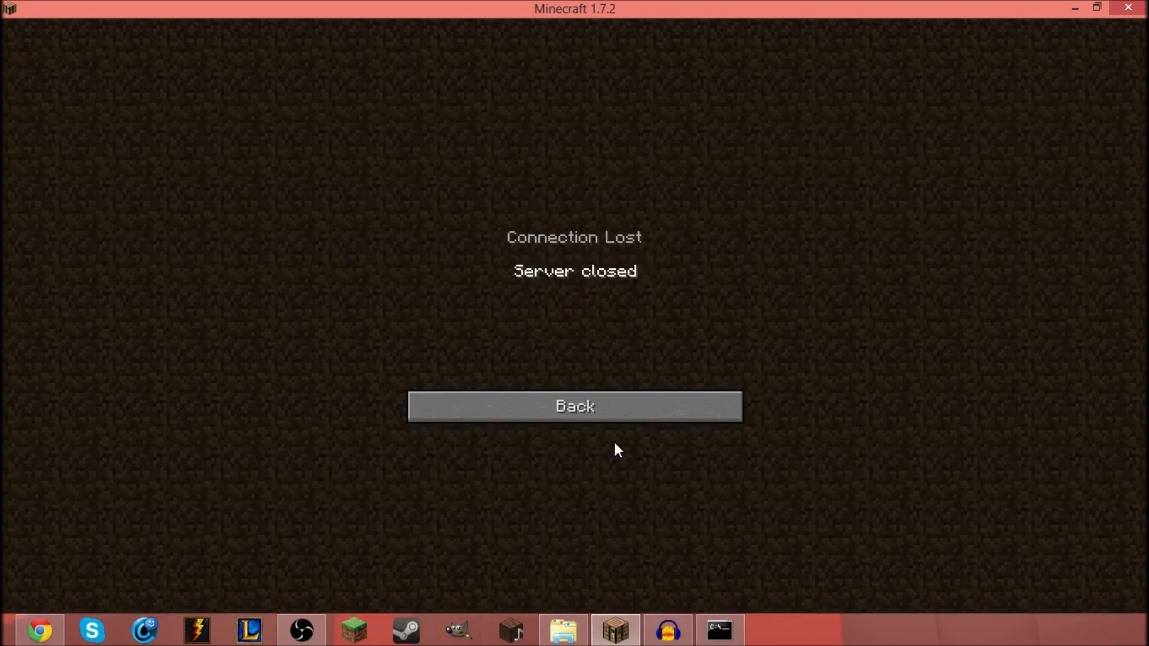
{"action": "left_click", "coordinate": [598, 407]}
{"action": "left_click", "coordinate": [420, 548]}
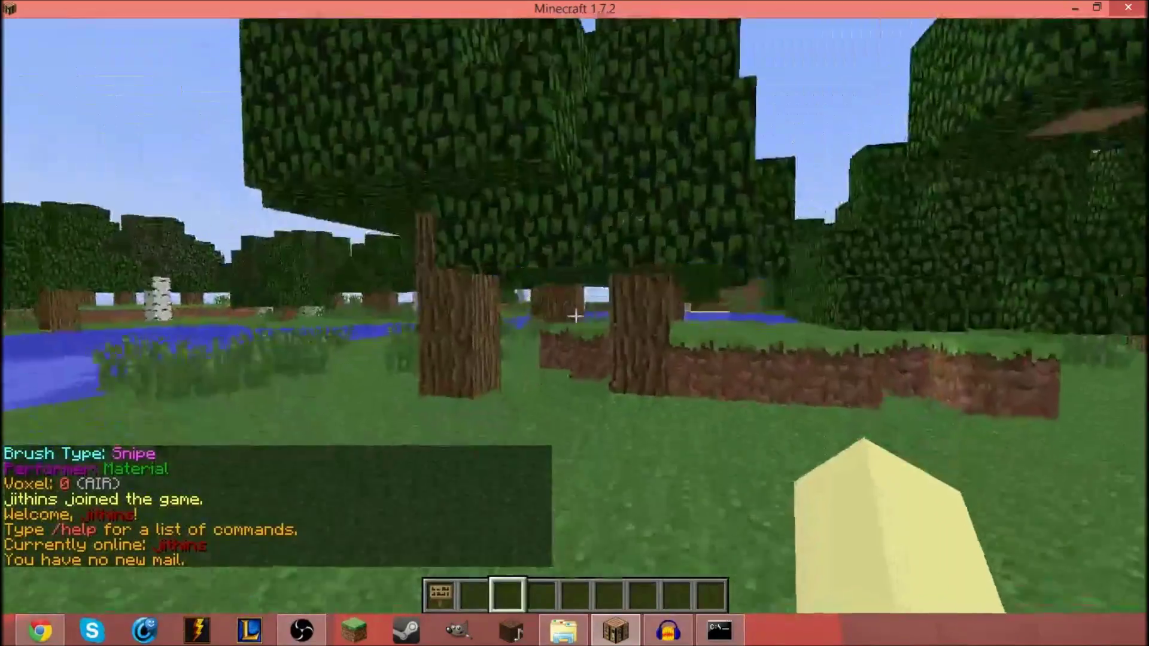
Set the player's game mode to survival with the gm chat command
{"action": "key", "text": "slash"}
{"action": "type", "text": "gm"}
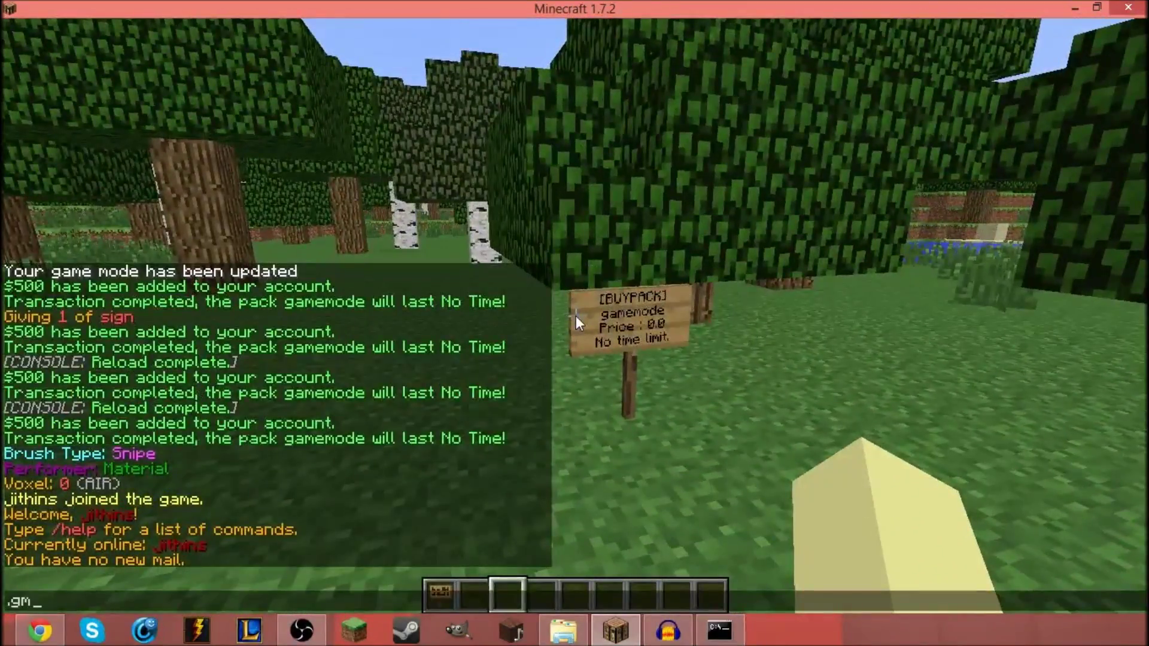
{"action": "type", "text": " o"}
{"action": "key", "text": "Return"}
{"action": "key", "text": "slash"}
{"action": "type", "text": "gm o"}
{"action": "key", "text": "Return"}
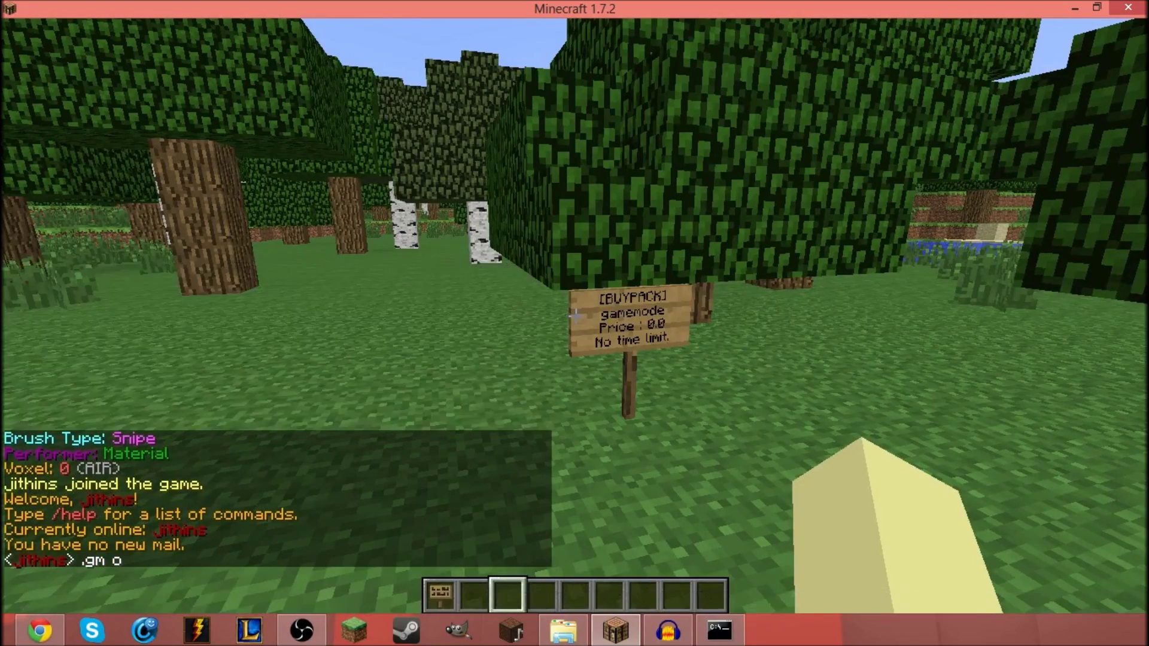
{"action": "key", "text": "t"}
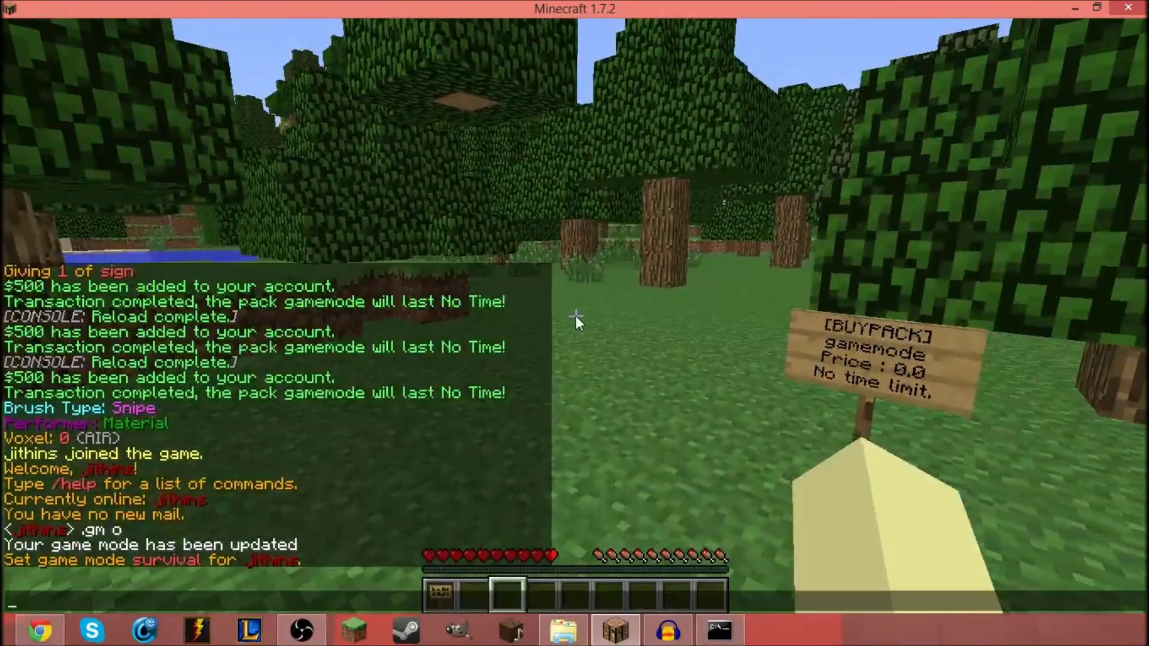
Run the /buyp chat command for its usage, and list the available packs with /buyp list
{"action": "type", "text": "/buyp"}
{"action": "key", "text": "Return"}
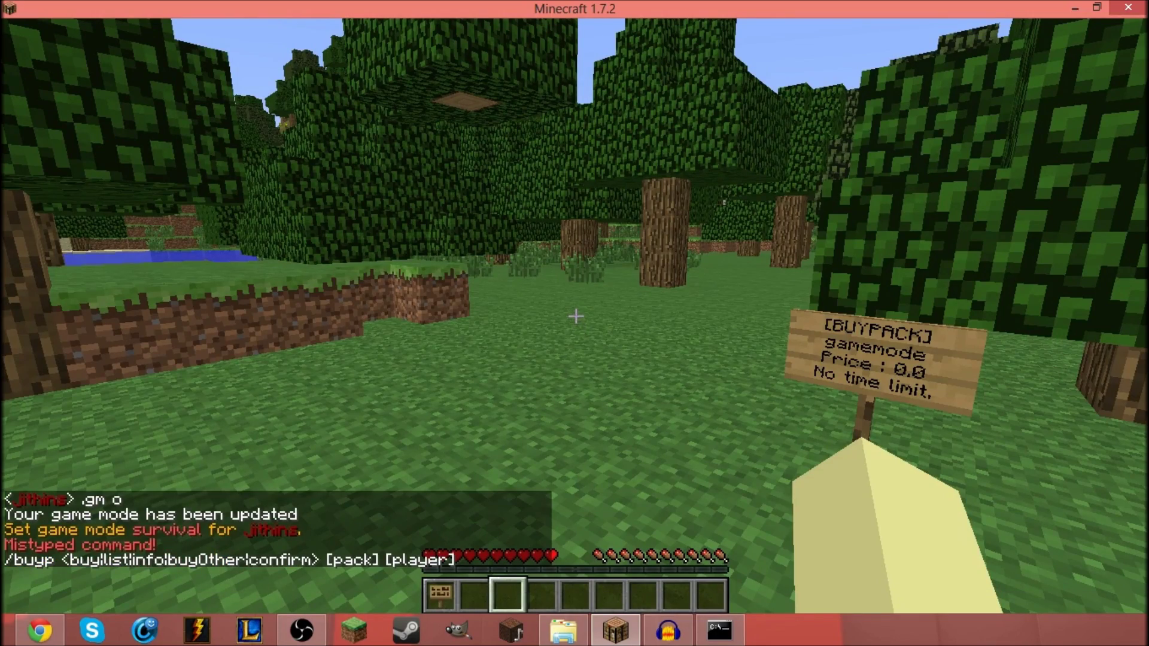
{"action": "key", "text": "t"}
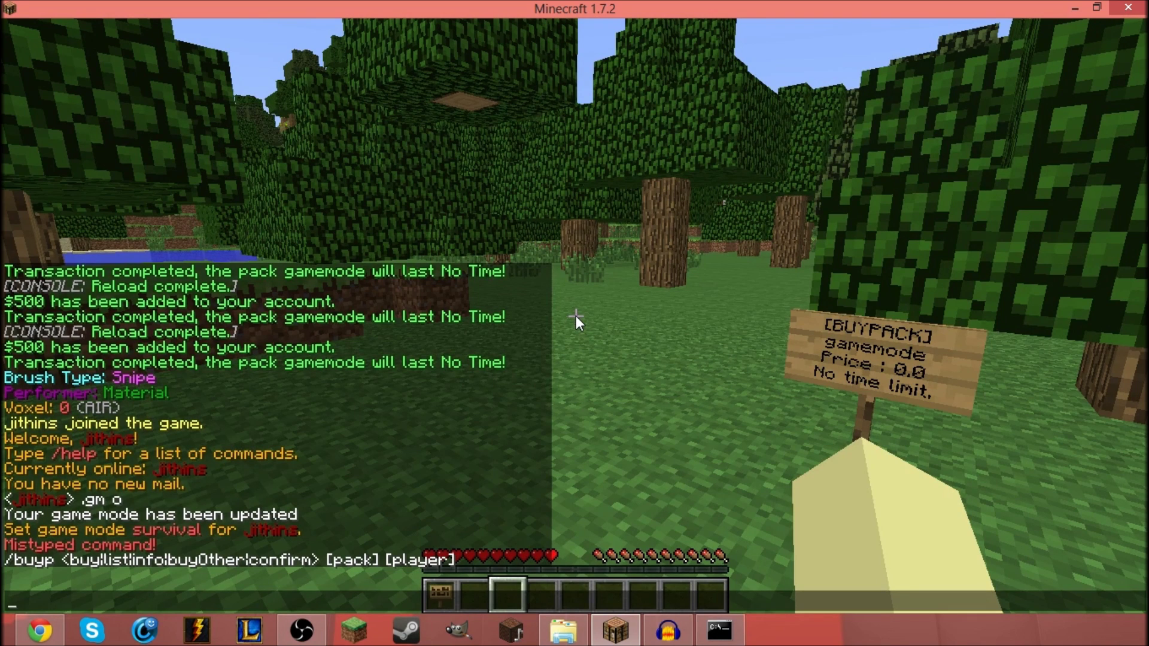
{"action": "key", "text": "Up"}
{"action": "type", "text": "list"}
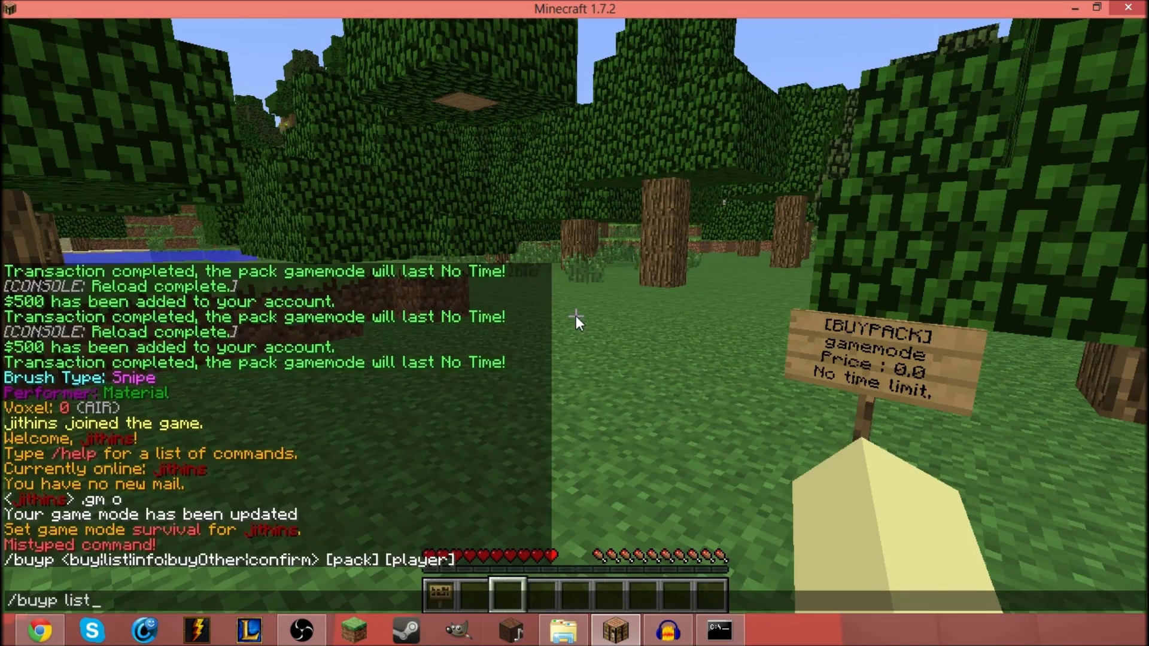
{"action": "key", "text": "Return"}
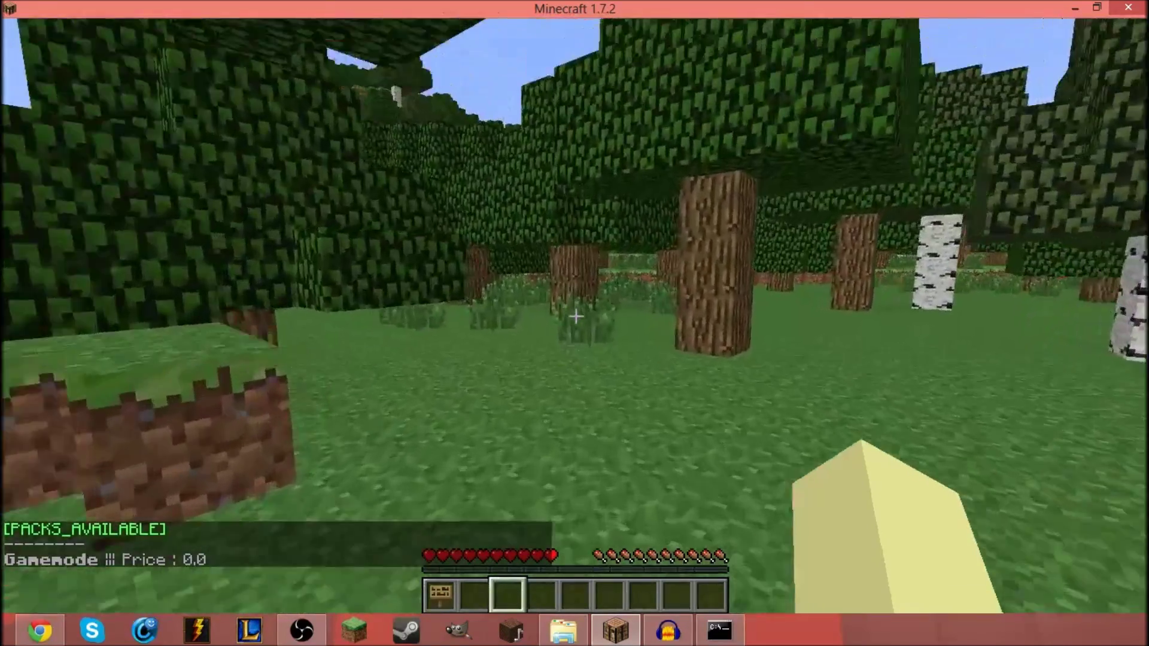
Show the Gamemode pack's details with the chat command /buyp info Gamemode
{"action": "key", "text": "t"}
{"action": "key", "text": "Up"}
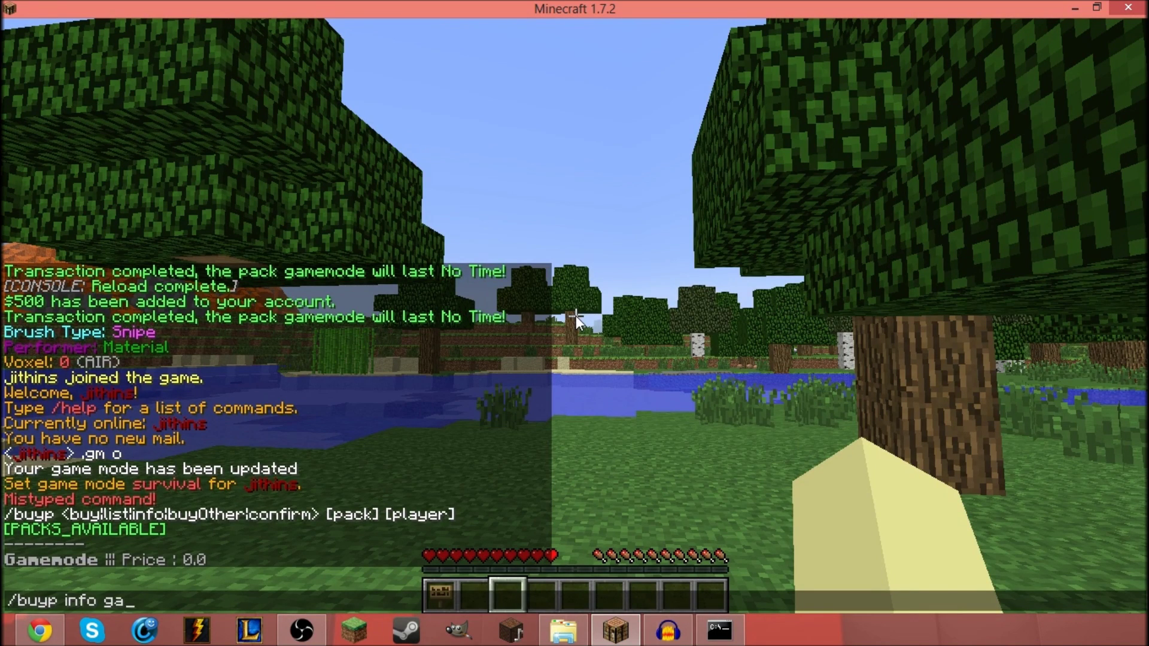
{"action": "type", "text": "info Gamemode"}
{"action": "key", "text": "Return"}
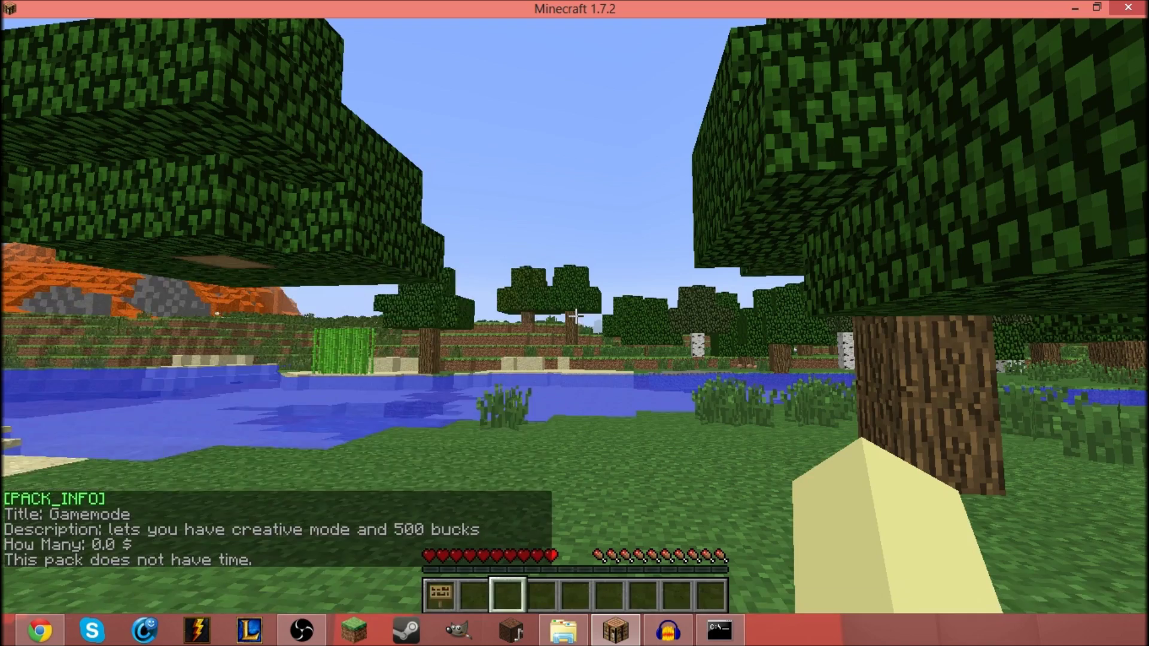
{"action": "key", "text": "w"}
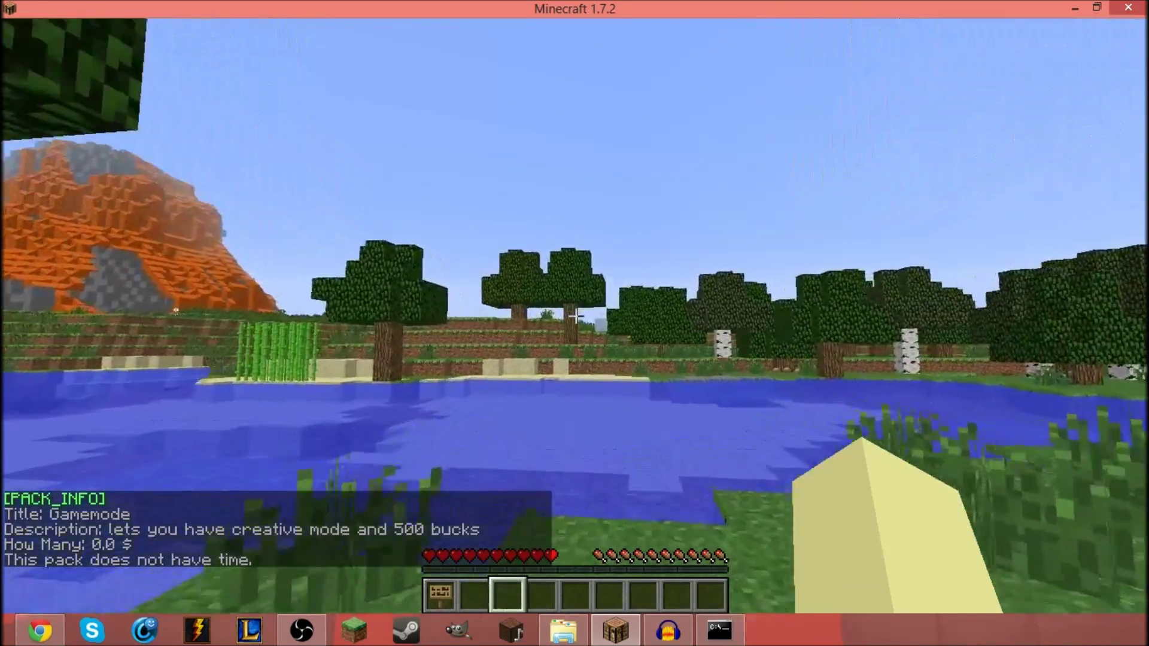
{"action": "key", "text": "w"}
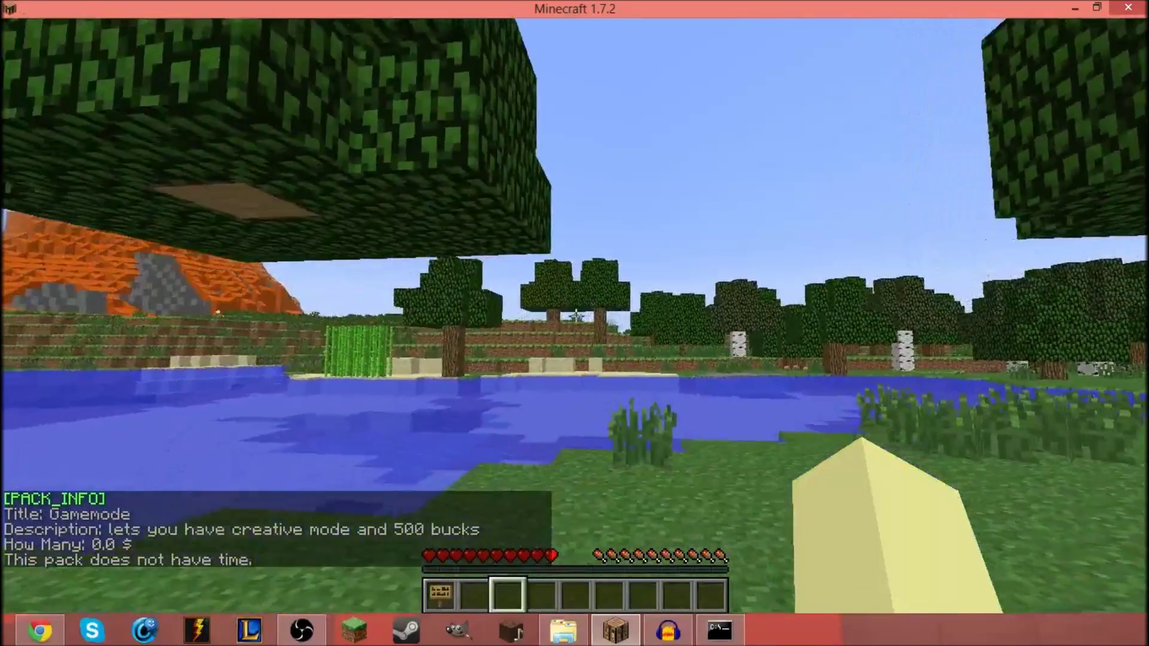
Buy the gamemode pack for a named player with the /buyp buyOther gamemode command, adding the player's username
{"action": "key", "text": "t"}
{"action": "key", "text": "Up"}
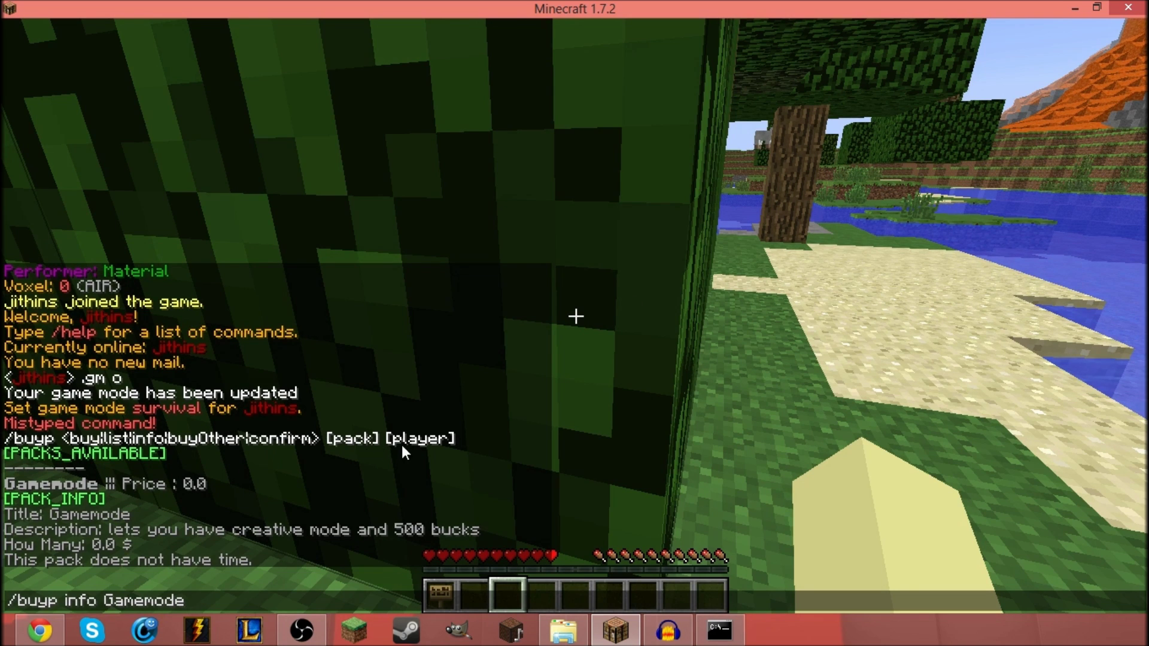
{"action": "key", "text": "BackSpace"}
{"action": "key", "text": "BackSpace"}
{"action": "key", "text": "BackSpace"}
{"action": "key", "text": "BackSpace"}
{"action": "key", "text": "BackSpace"}
{"action": "key", "text": "BackSpace"}
{"action": "key", "text": "BackSpace"}
{"action": "key", "text": "BackSpace"}
{"action": "key", "text": "BackSpace"}
{"action": "key", "text": "BackSpace"}
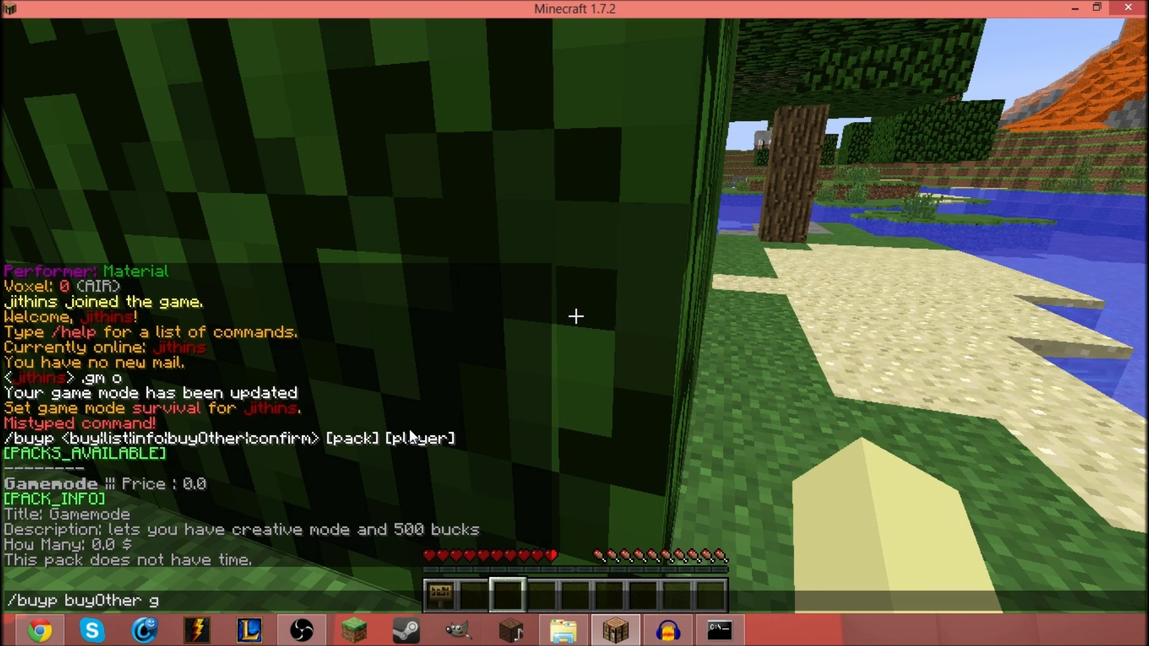
{"action": "type", "text": "amemode"}
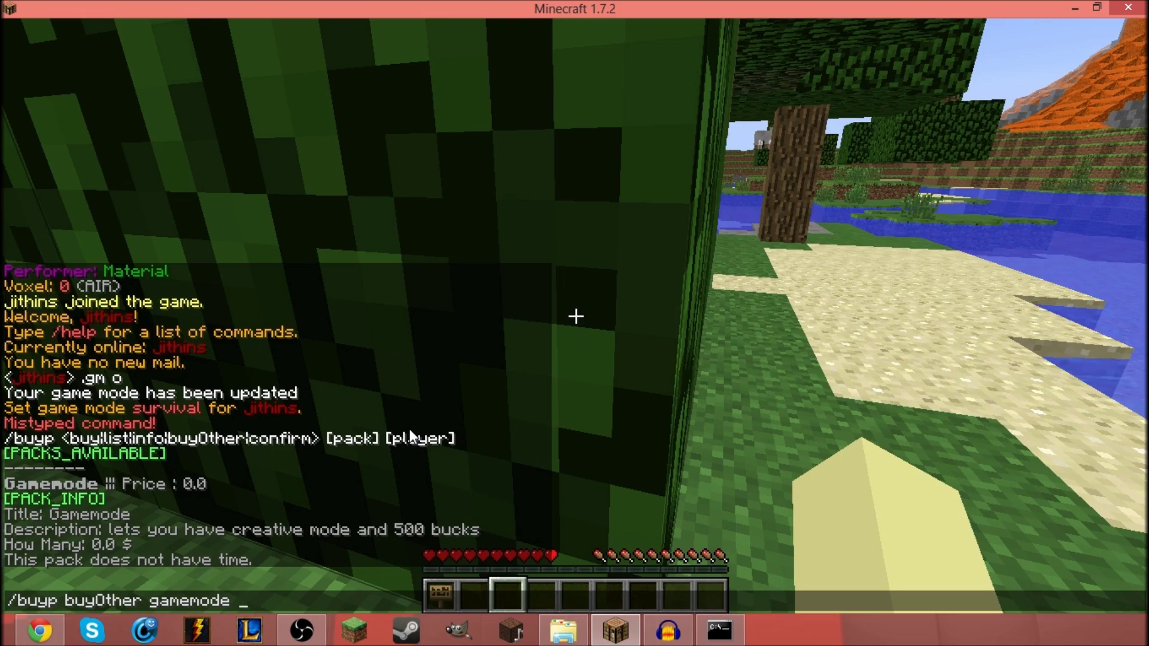
{"action": "type", "text": " jithins"}
{"action": "key", "text": "Return"}
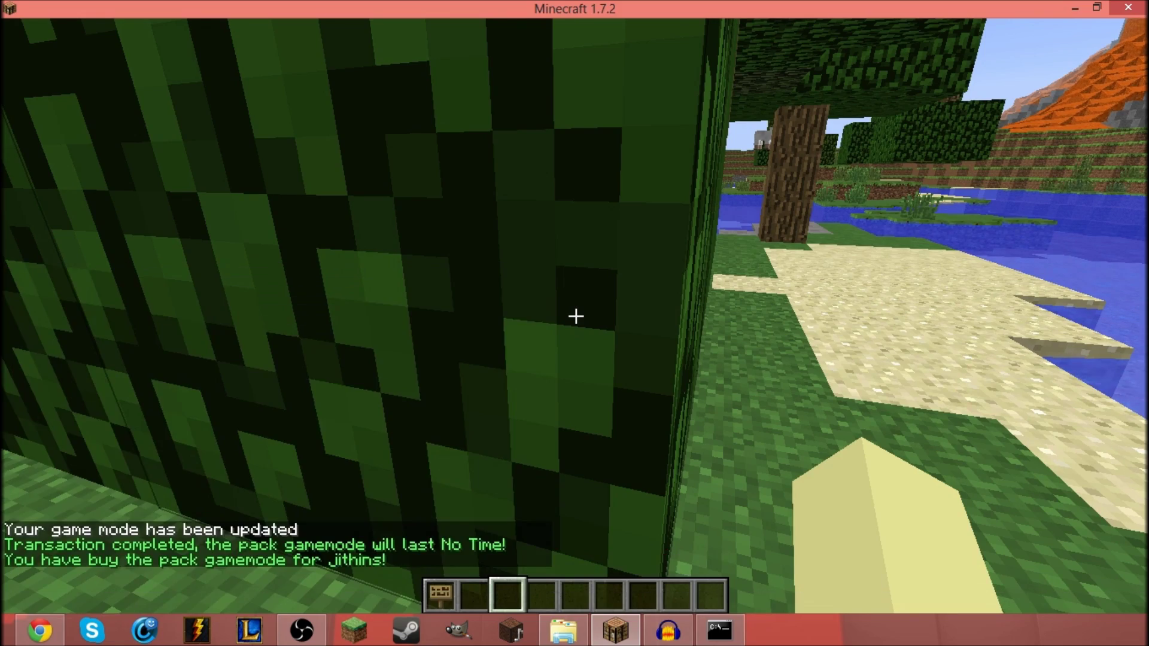
Check the inventory for creative mode access after the purchase, and close it
{"action": "scroll", "coordinate": [575, 316], "scroll_direction": "up", "scroll_amount": 1}
{"action": "key", "text": "w"}
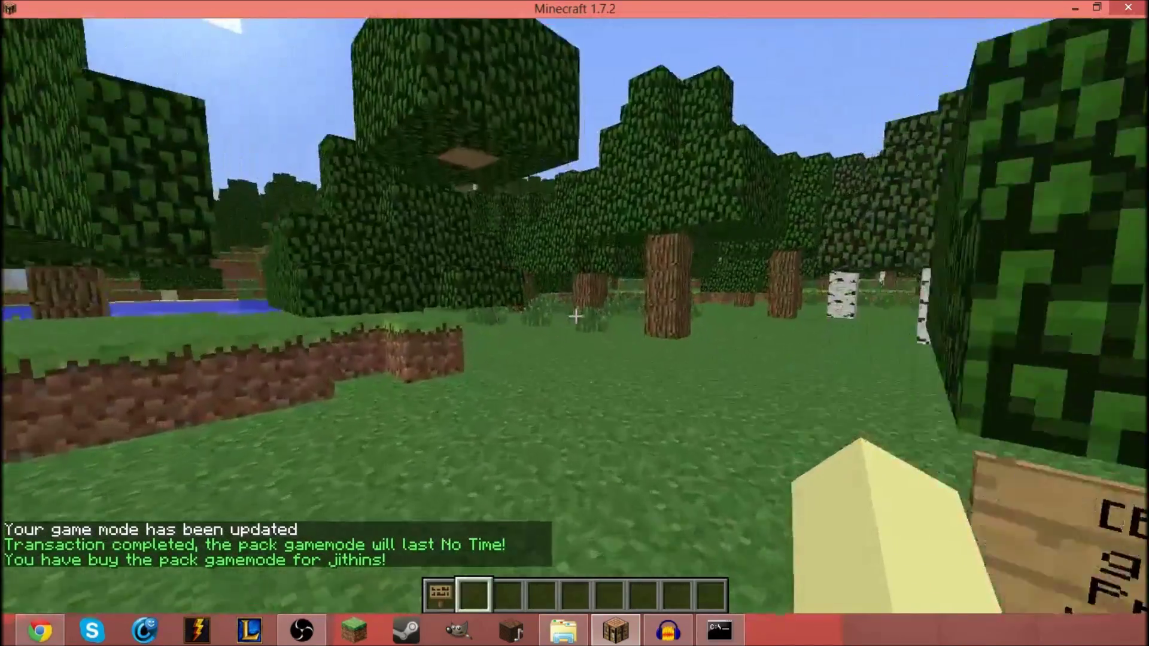
{"action": "key", "text": "w"}
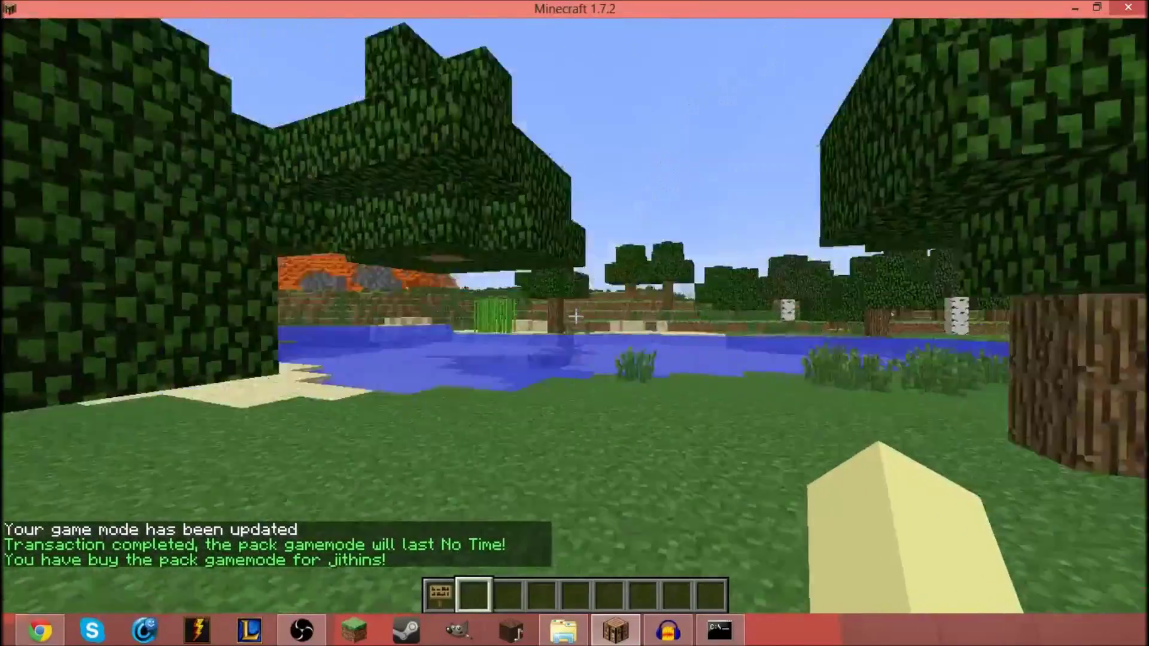
{"action": "key", "text": "e"}
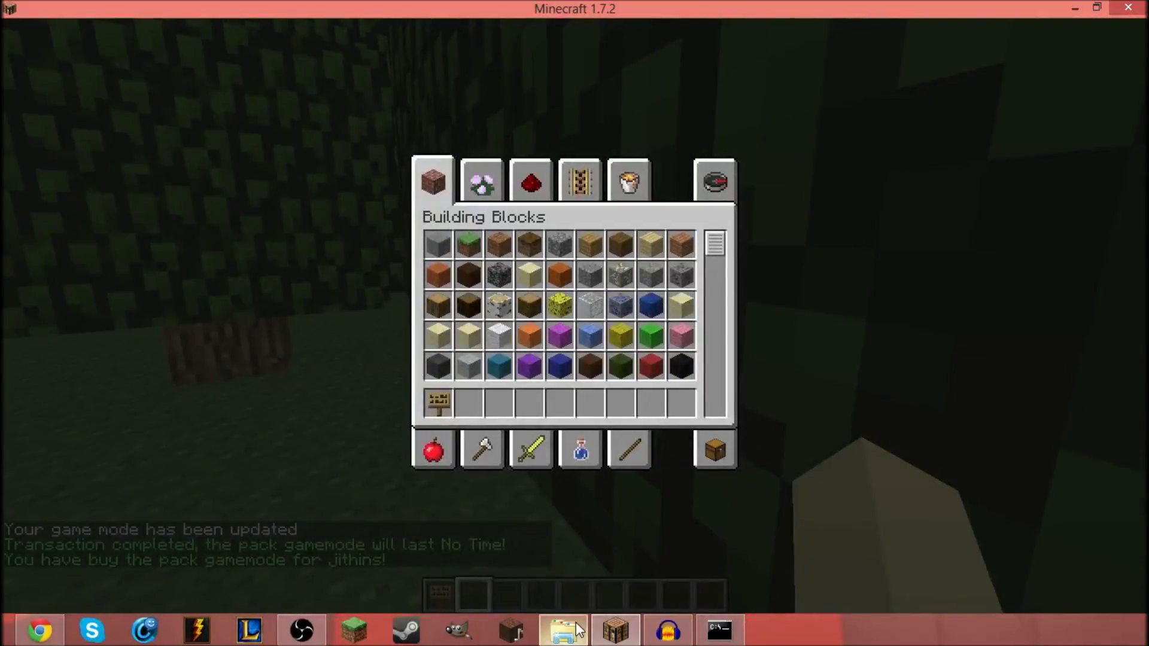
{"action": "key", "text": "e"}
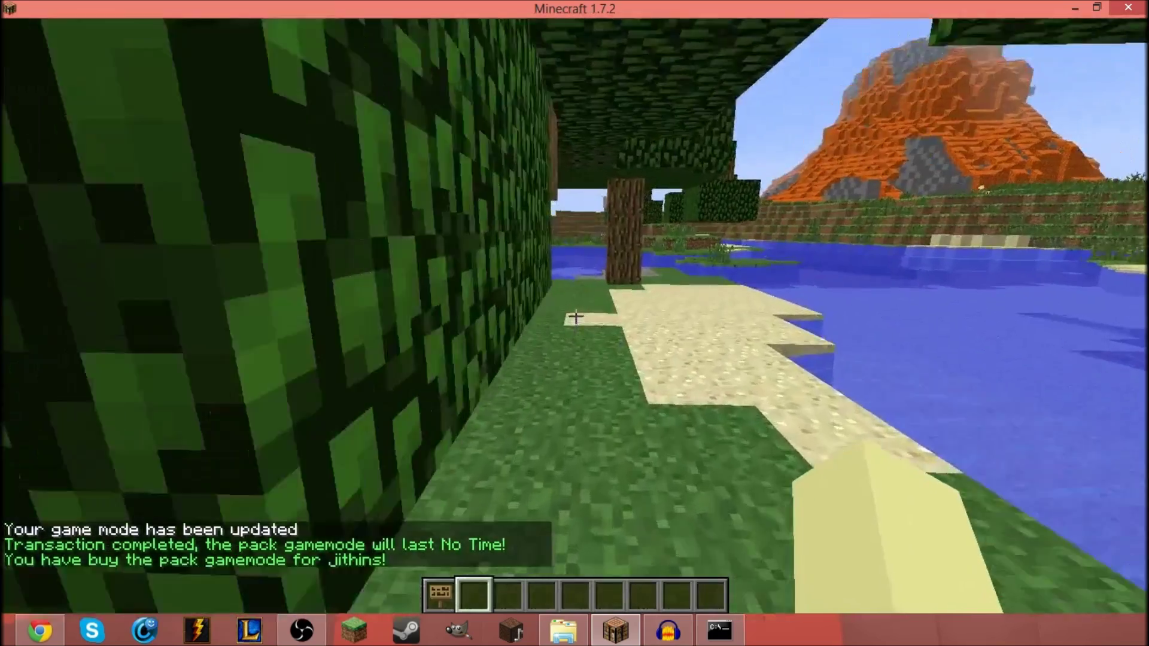
Walk back to the BUYPACK sign and return the player to survival mode with the /gm chat command
{"action": "key", "text": "w"}
{"action": "key", "text": "w"}
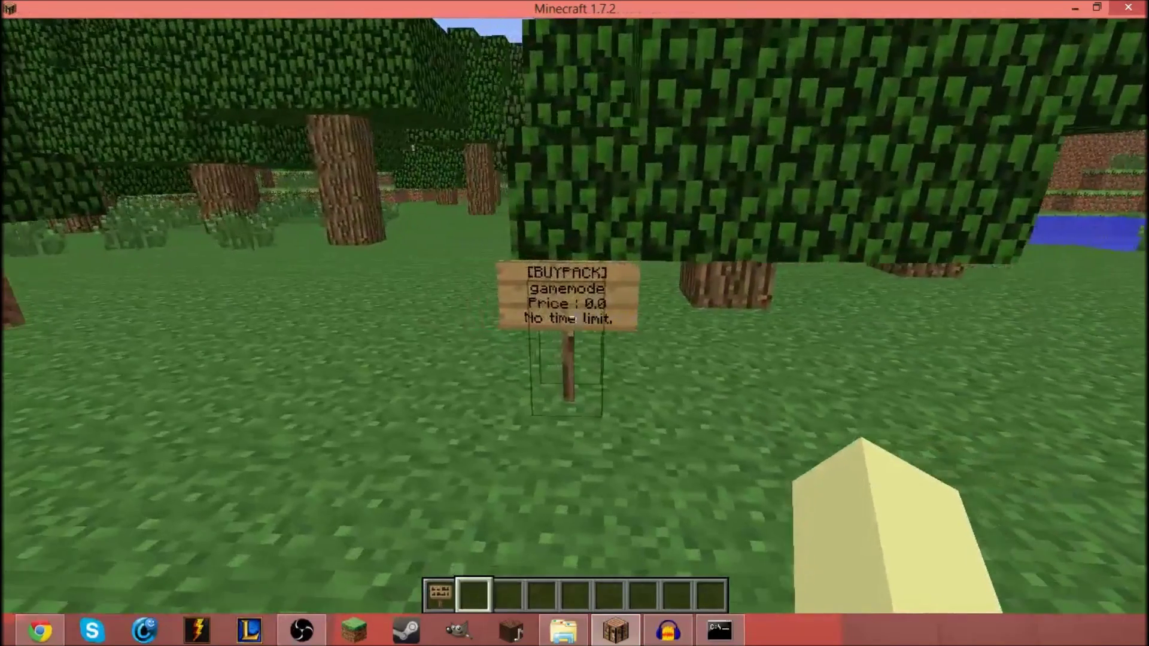
{"action": "type", "text": "t"}
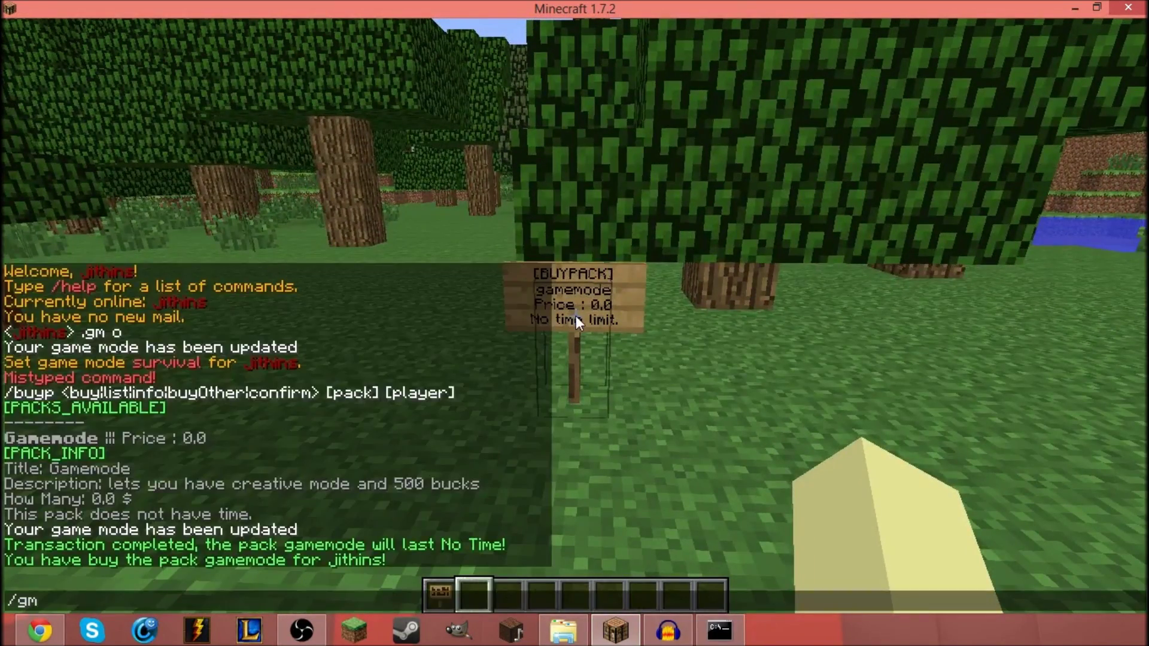
{"action": "type", "text": "/gm"}
{"action": "key", "text": "Return"}
Buy the gamemode pack through the BUYPACK sign and check the inventory for creative mode
{"action": "key", "text": "w"}
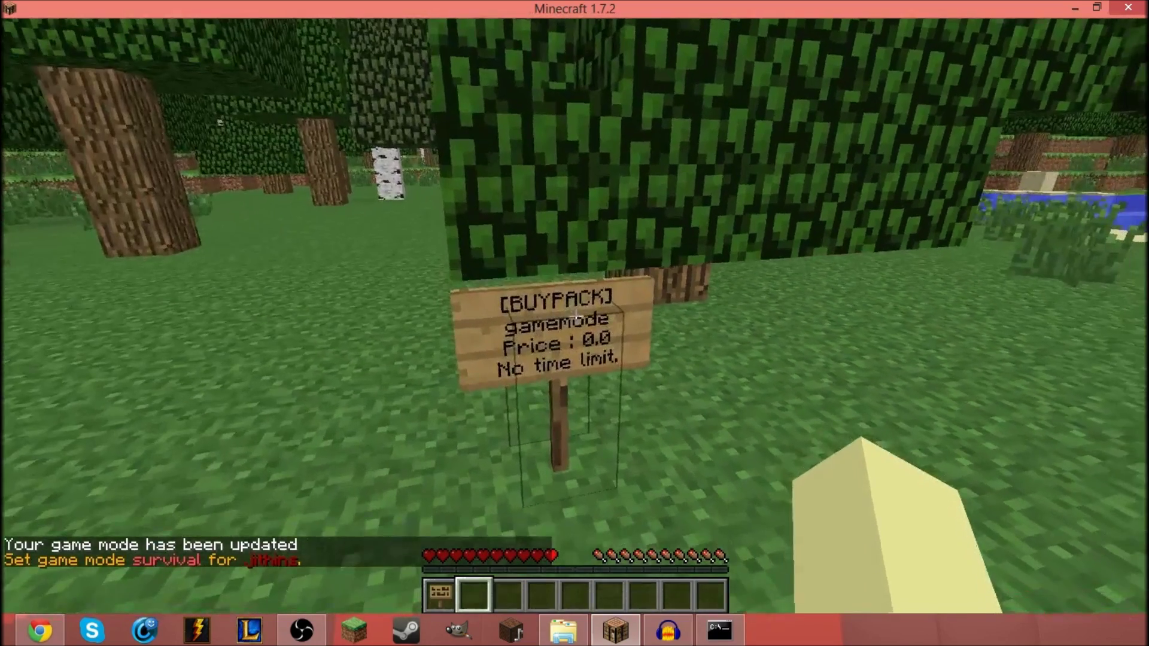
{"action": "right_click", "coordinate": [575, 316]}
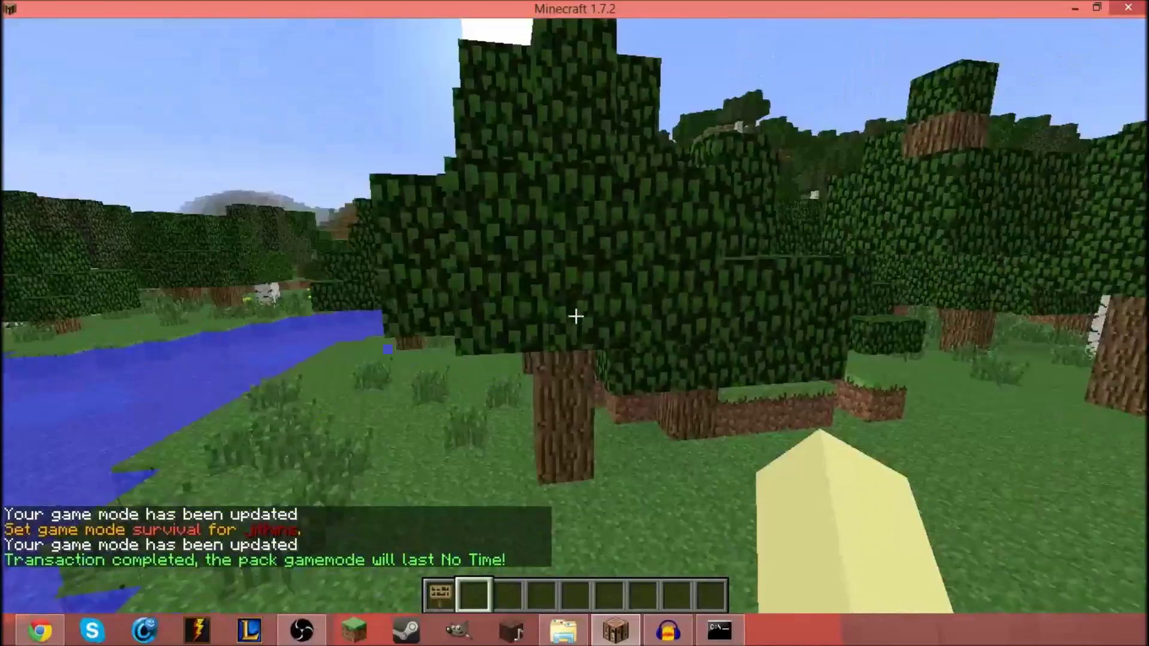
{"action": "key", "text": "e"}
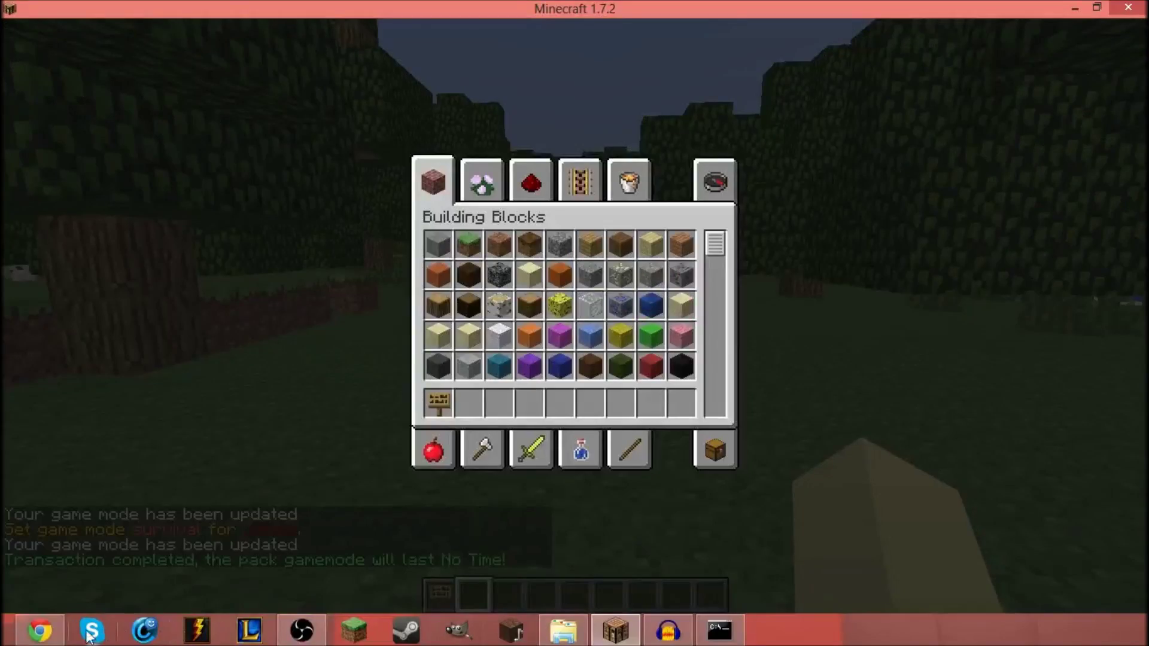
Switch to Chrome, open BuyPack's Potions effects page and select the example command PotionsE""10""2
{"action": "left_click", "coordinate": [40, 630]}
{"action": "scroll", "coordinate": [460, 430], "scroll_direction": "down", "scroll_amount": 4}
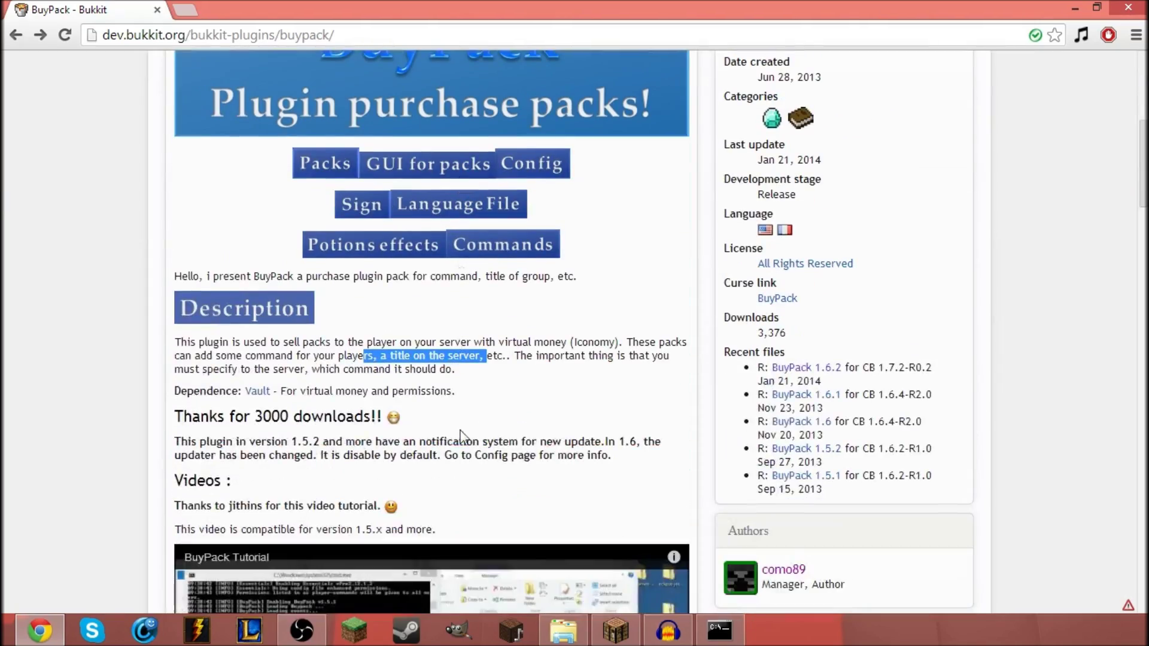
{"action": "left_click", "coordinate": [395, 260]}
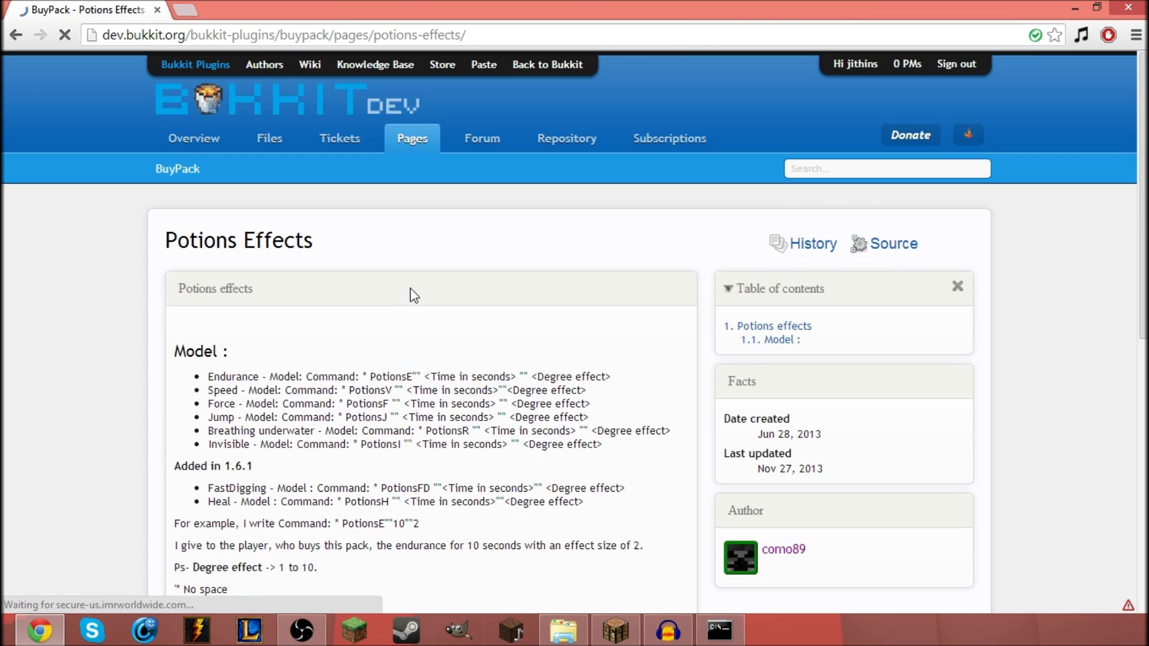
{"action": "scroll", "coordinate": [395, 353], "scroll_direction": "down", "scroll_amount": 3}
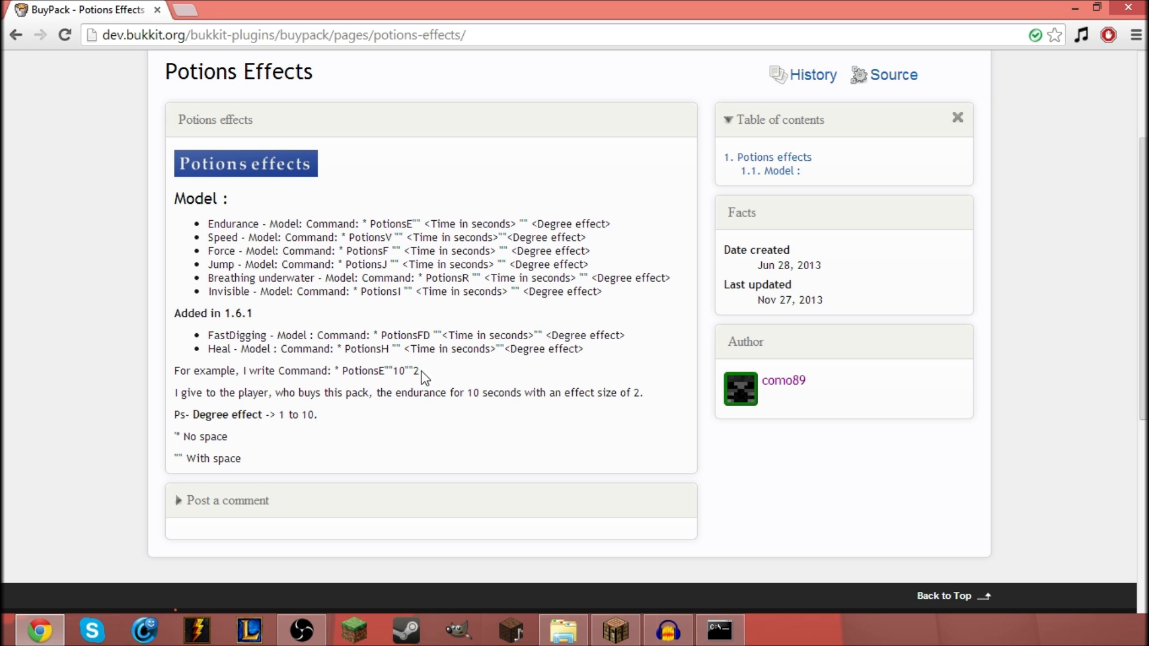
{"action": "left_click_drag", "start_coordinate": [422, 371], "coordinate": [344, 366]}
{"action": "left_click_drag", "start_coordinate": [343, 371], "coordinate": [426, 370]}
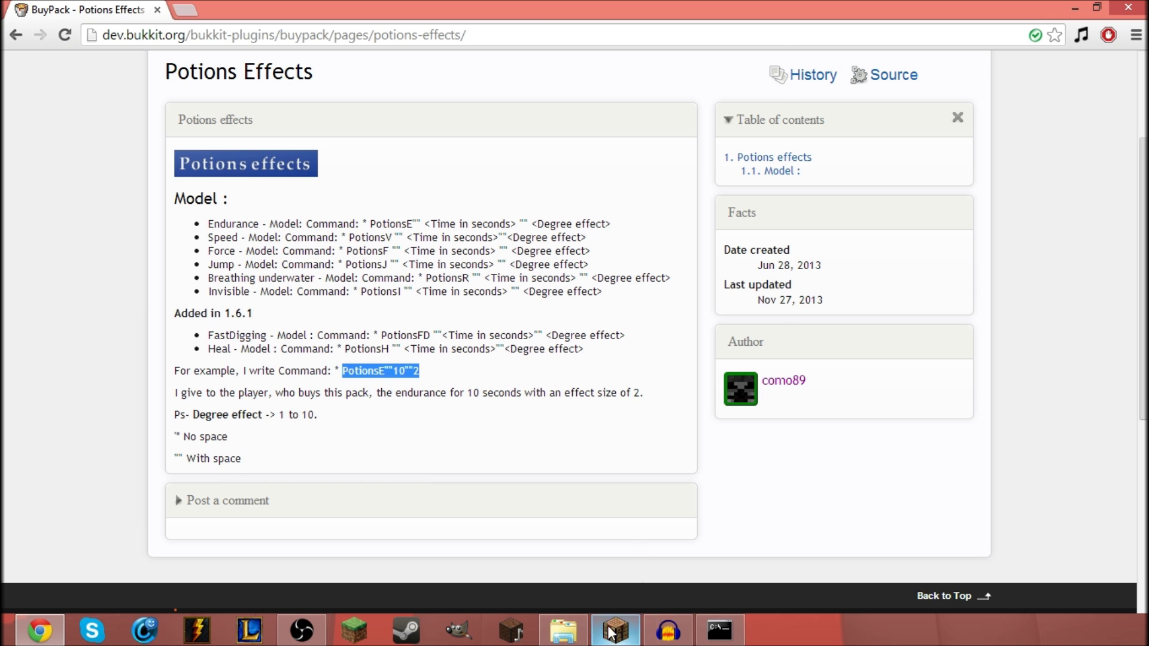
Switch to File Explorer and open the gamemode text file from the plugins/BuyPack/Pack folder in Notepad++
{"action": "left_click", "coordinate": [563, 629]}
{"action": "double_click", "coordinate": [271, 243]}
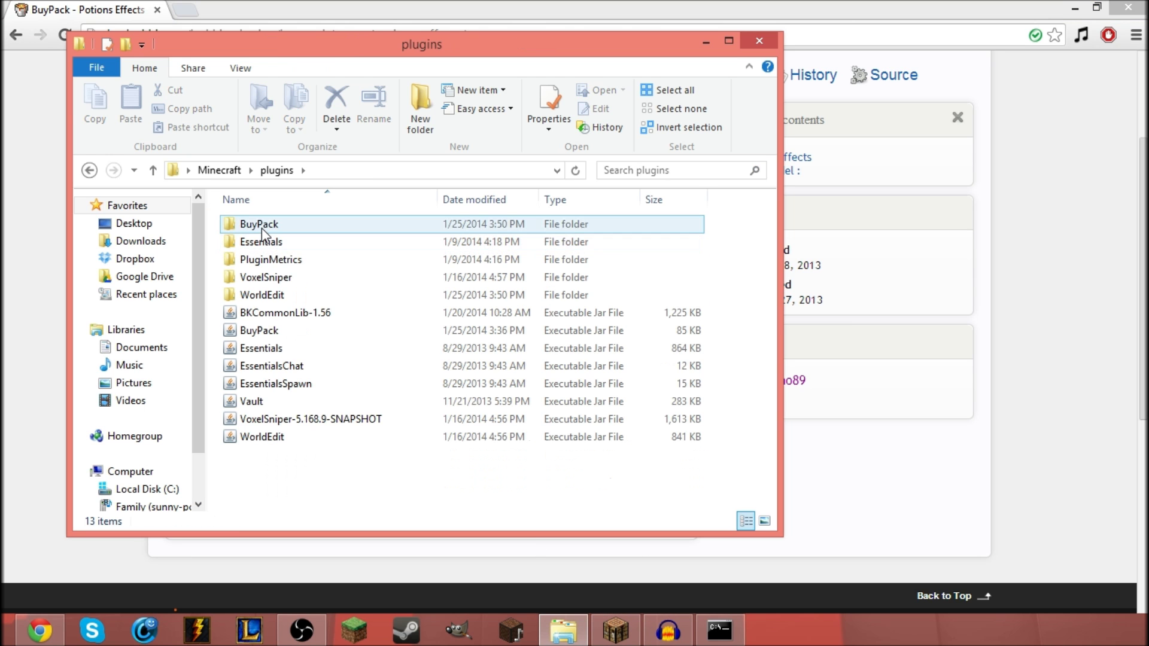
{"action": "double_click", "coordinate": [261, 224]}
{"action": "double_click", "coordinate": [258, 242]}
{"action": "left_click", "coordinate": [271, 226]}
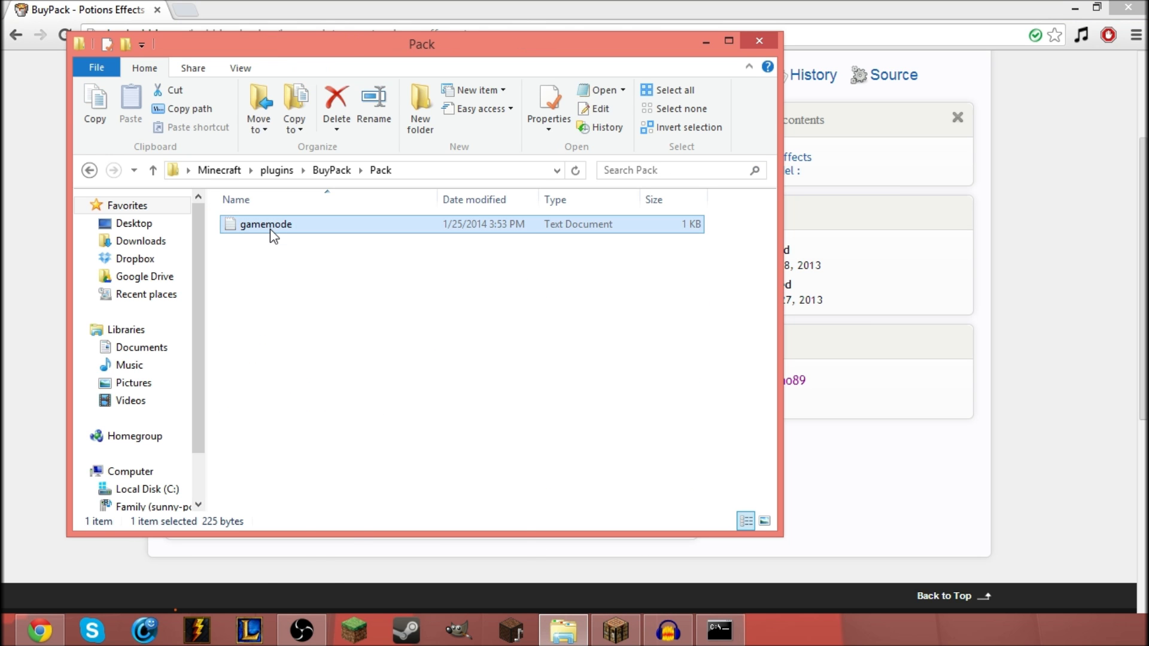
{"action": "right_click", "coordinate": [271, 229]}
{"action": "left_click", "coordinate": [326, 325]}
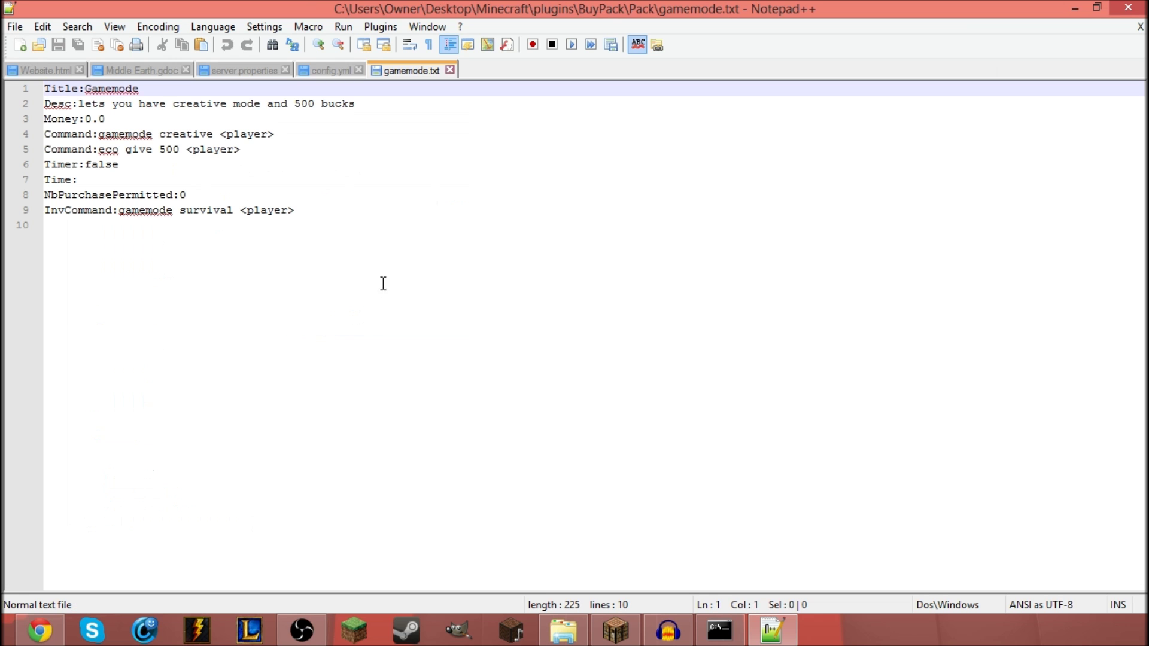
Add the line Command:PotionsE""10""2 below the gamemode creative command in the pack file
{"action": "left_click", "coordinate": [293, 131]}
{"action": "key", "text": "Return"}
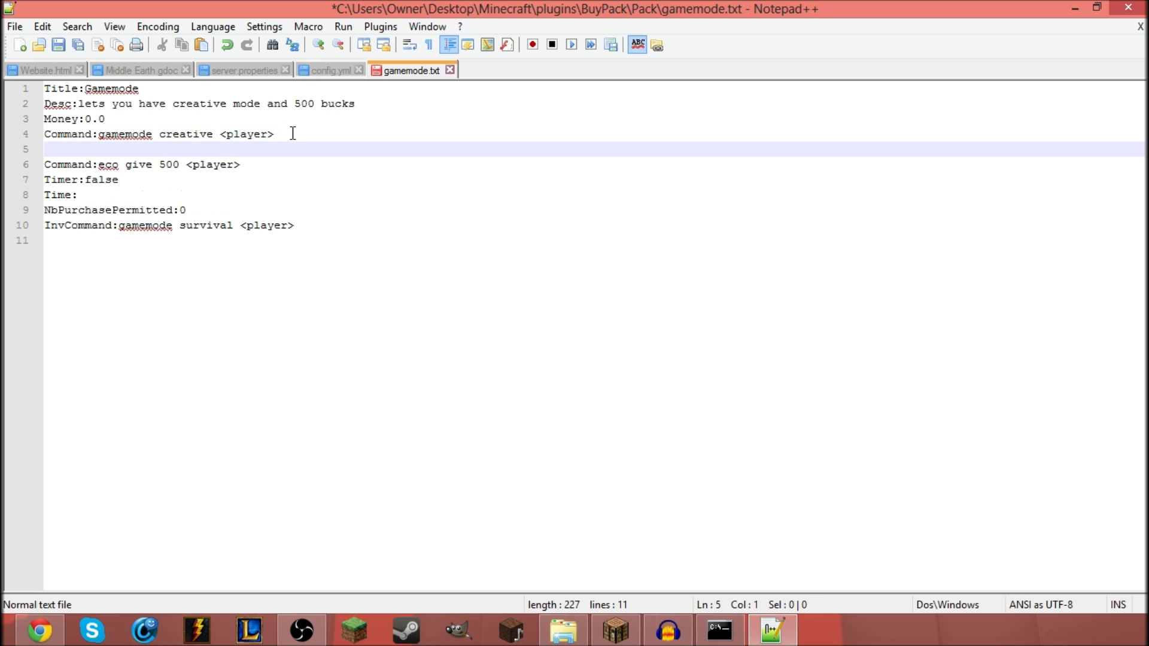
{"action": "type", "text": "Command:PotionsE\"\"10\"\"2"}
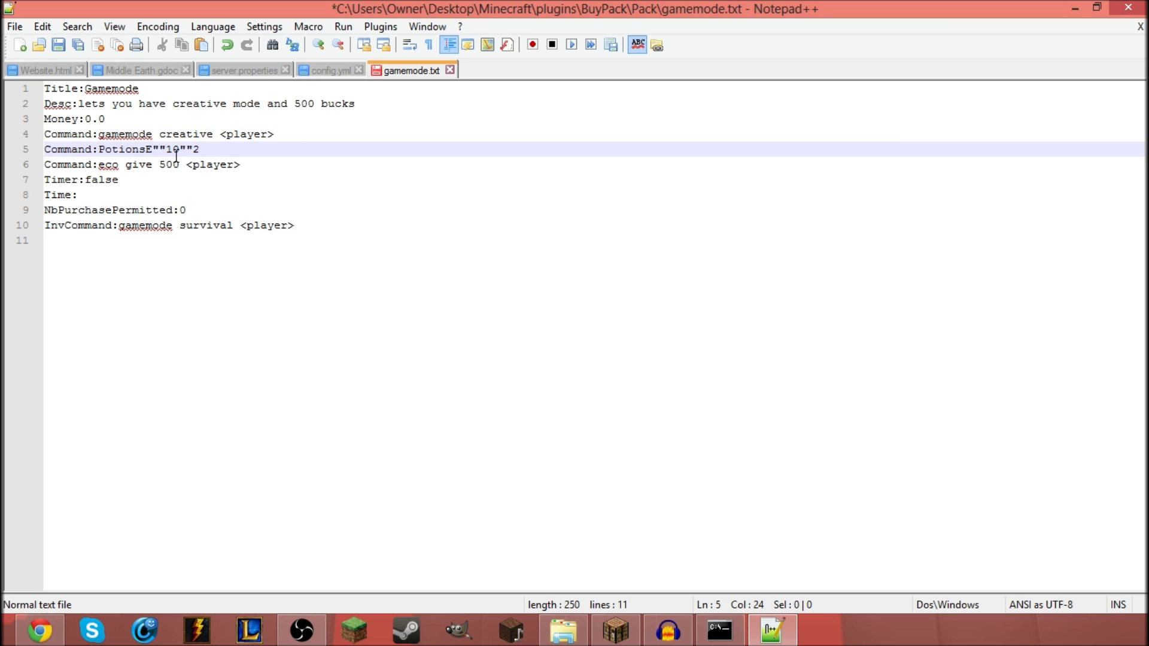
Check the potion syntax in Chrome, replace the quote pairs with spaces so the line reads Command:PotionsE 10 2, and save the pack file
{"action": "mouse_move", "coordinate": [170, 154]}
{"action": "left_mouse_down"}
{"action": "mouse_move", "coordinate": [157, 151]}
{"action": "mouse_move", "coordinate": [180, 150]}
{"action": "left_mouse_up"}
{"action": "left_click", "coordinate": [41, 631]}
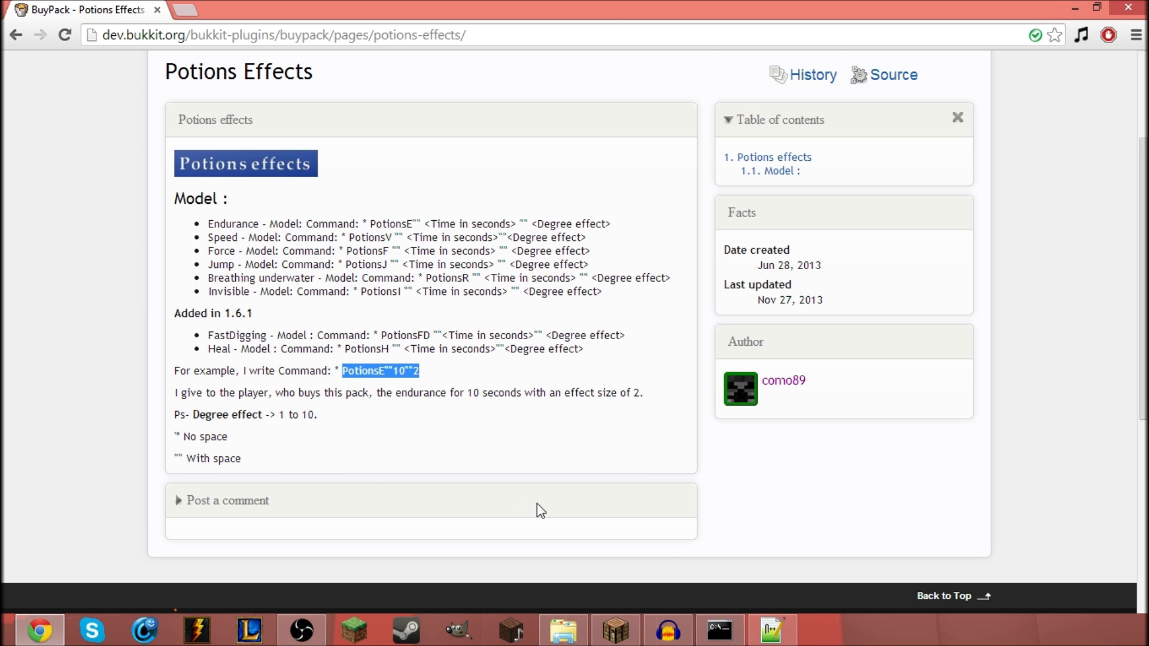
{"action": "key", "text": "alt+Tab"}
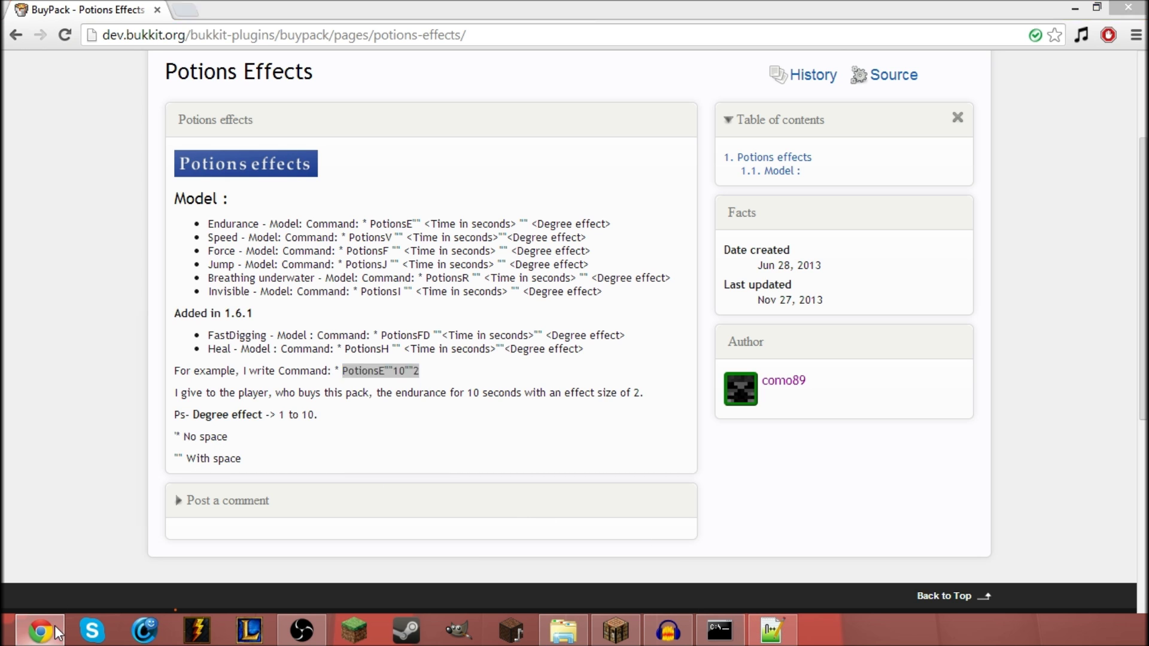
{"action": "key", "text": "BackSpace"}
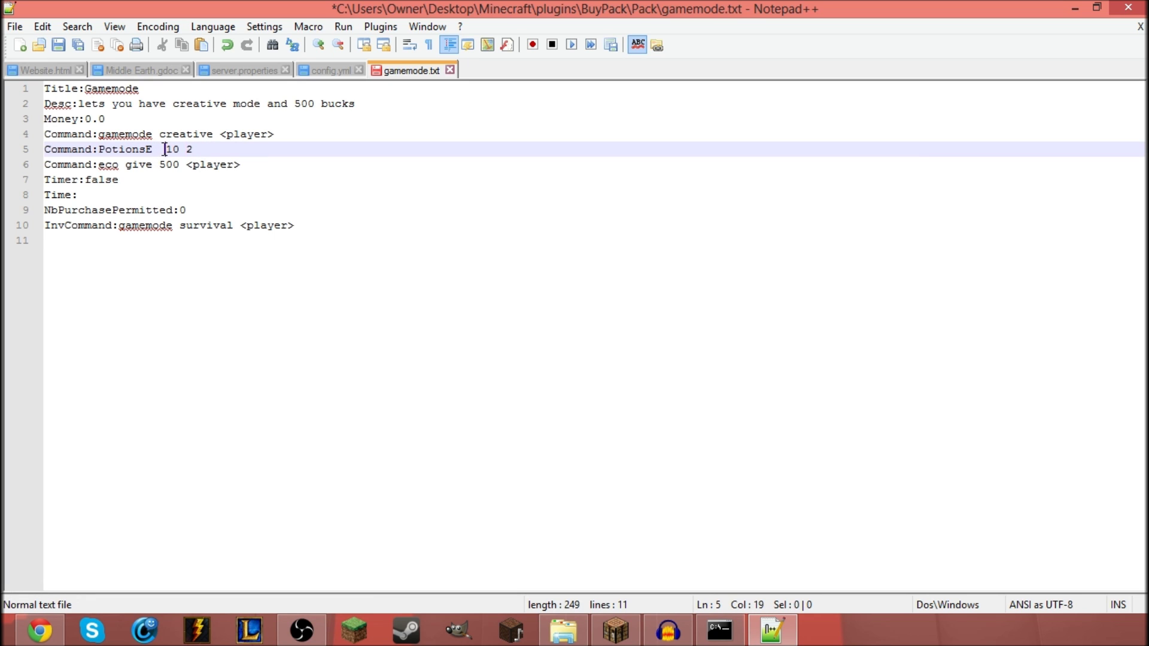
{"action": "key", "text": "BackSpace"}
{"action": "key", "text": "ctrl+s"}
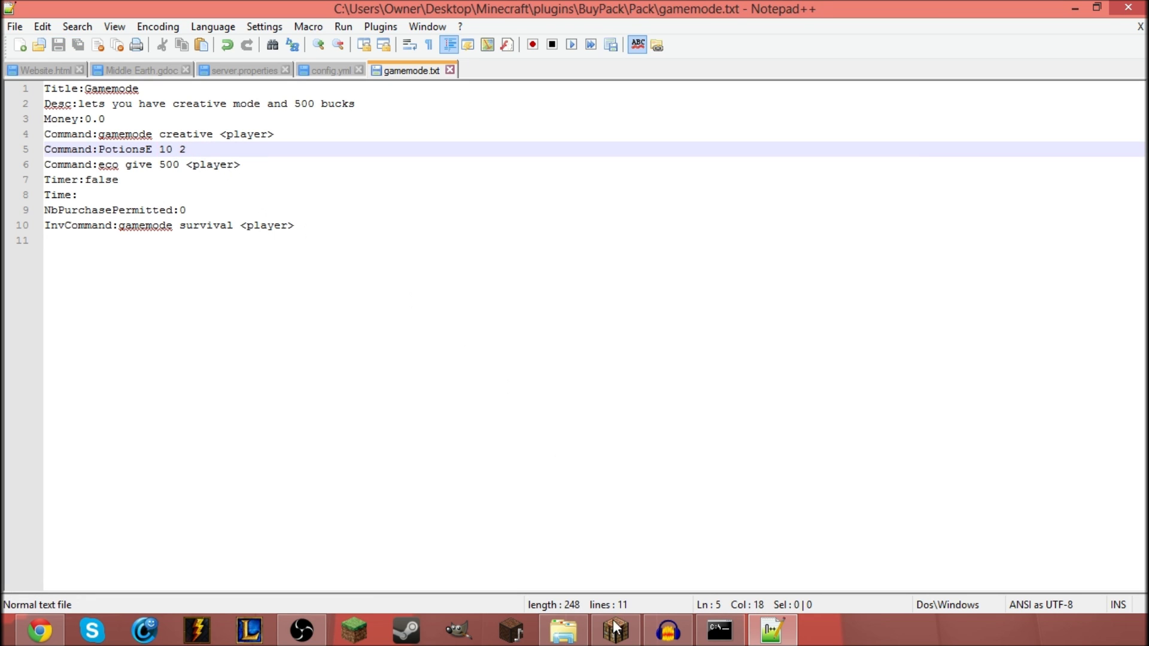
Switch to the server console and reload the server with the reload command
{"action": "left_click", "coordinate": [720, 630]}
{"action": "type", "text": "reload"}
{"action": "key", "text": "Return"}
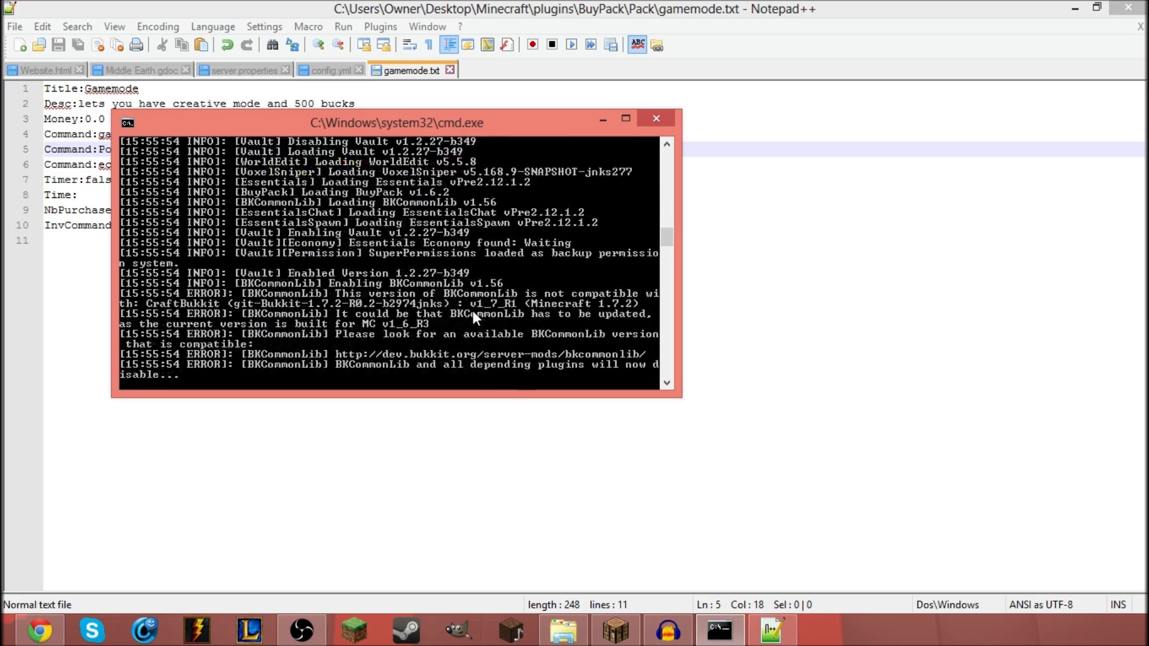
Switch to Minecraft, buy the gamemode pack from the BuyPack sign, and check the active potion effect in the inventory
{"action": "left_click", "coordinate": [633, 628]}
{"action": "key", "text": "e"}
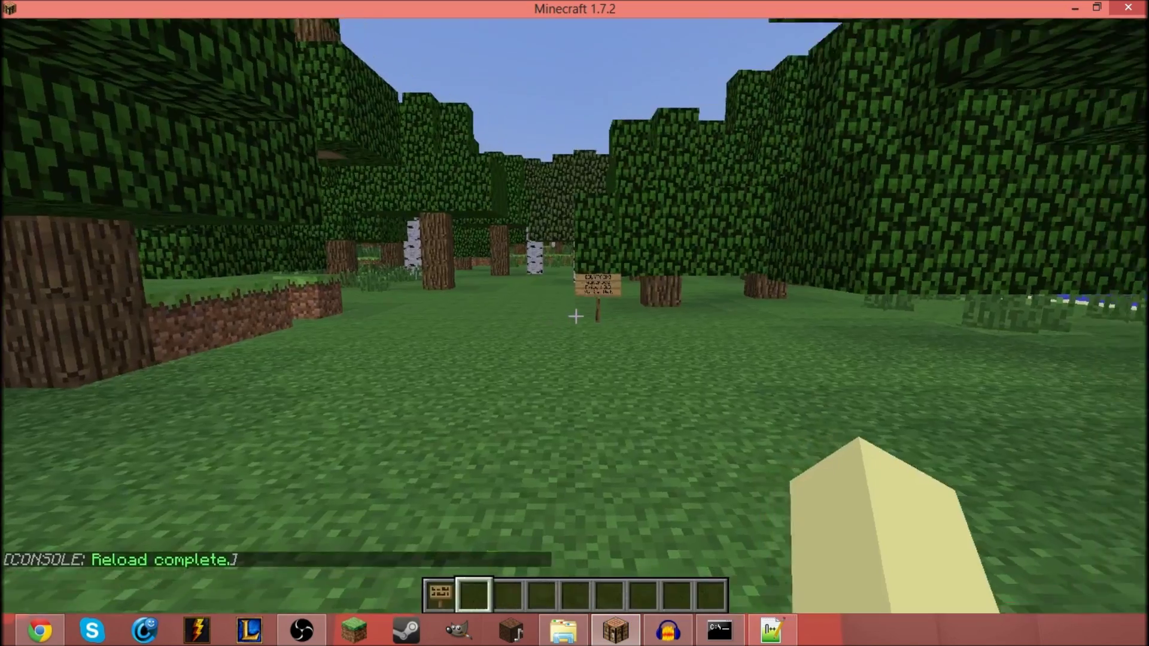
{"action": "key", "text": "w"}
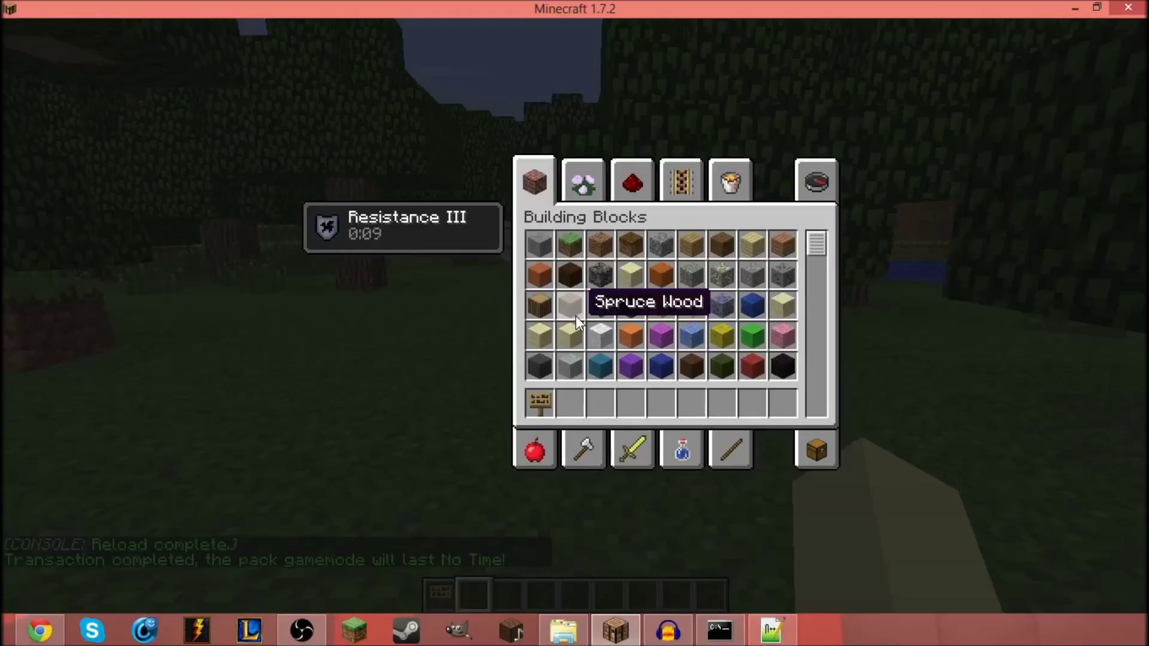
{"action": "key", "text": "e"}
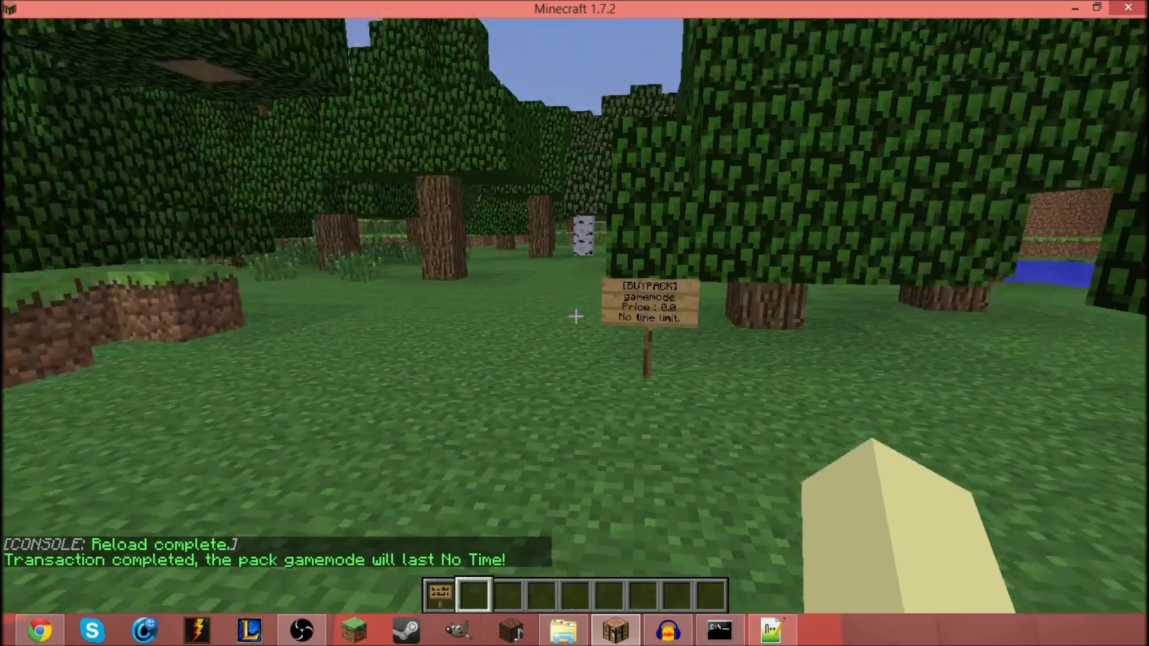
{"action": "key", "text": "w"}
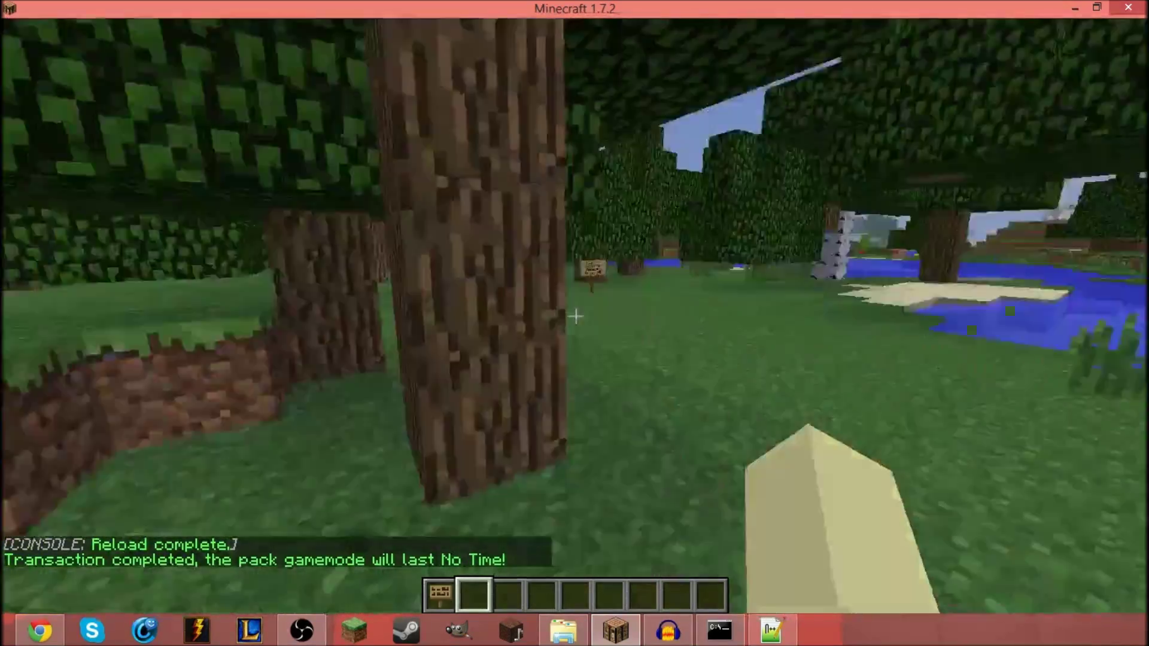
{"action": "key", "text": "e"}
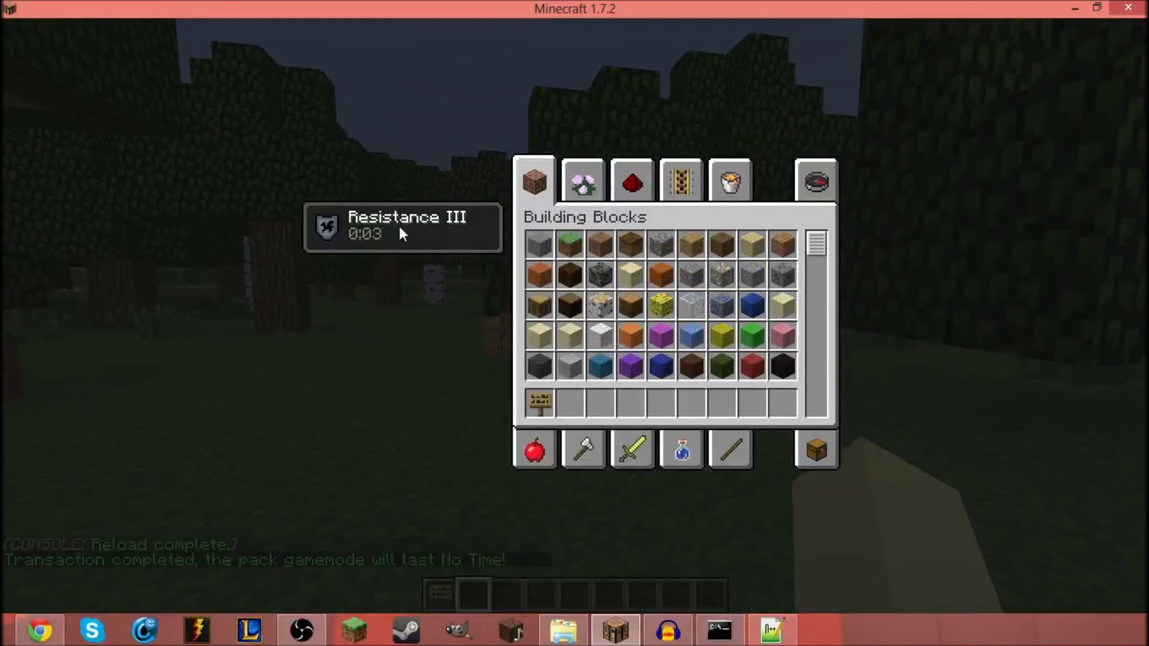
Switch to Chrome and review the Potions Effects page, covering the degree range, the effect models and the PotionsE example with its duration
{"action": "left_click", "coordinate": [40, 631]}
{"action": "left_click", "coordinate": [234, 517]}
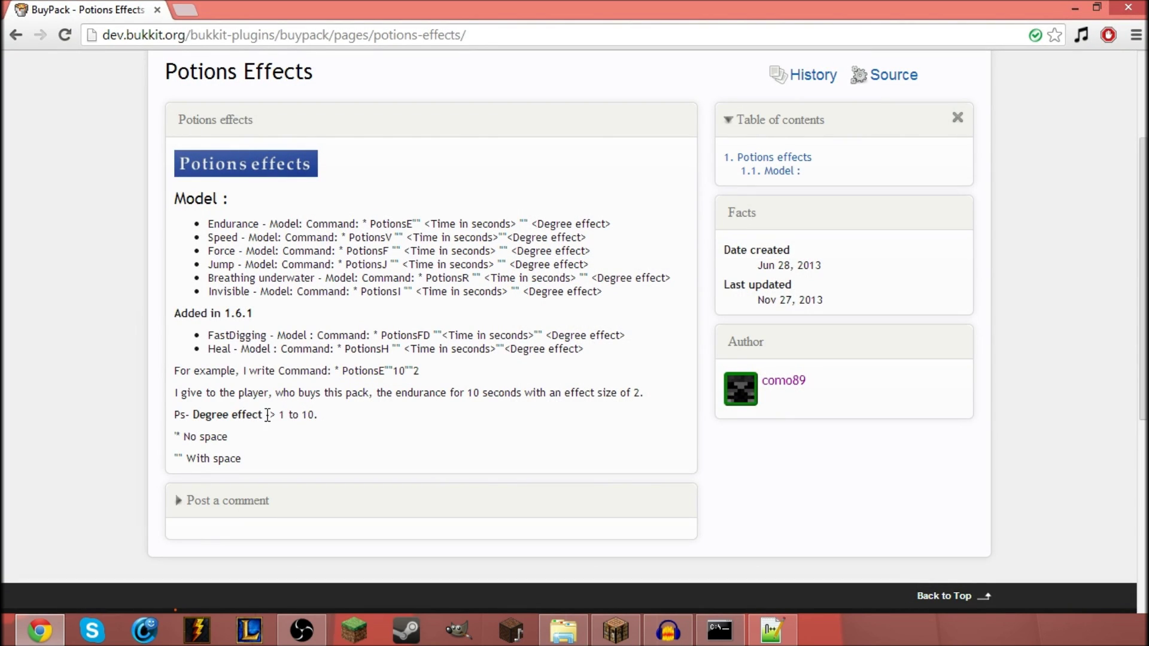
{"action": "left_click_drag", "start_coordinate": [282, 415], "coordinate": [316, 416]}
{"action": "left_click", "coordinate": [315, 424]}
{"action": "left_click_drag", "start_coordinate": [350, 368], "coordinate": [403, 372]}
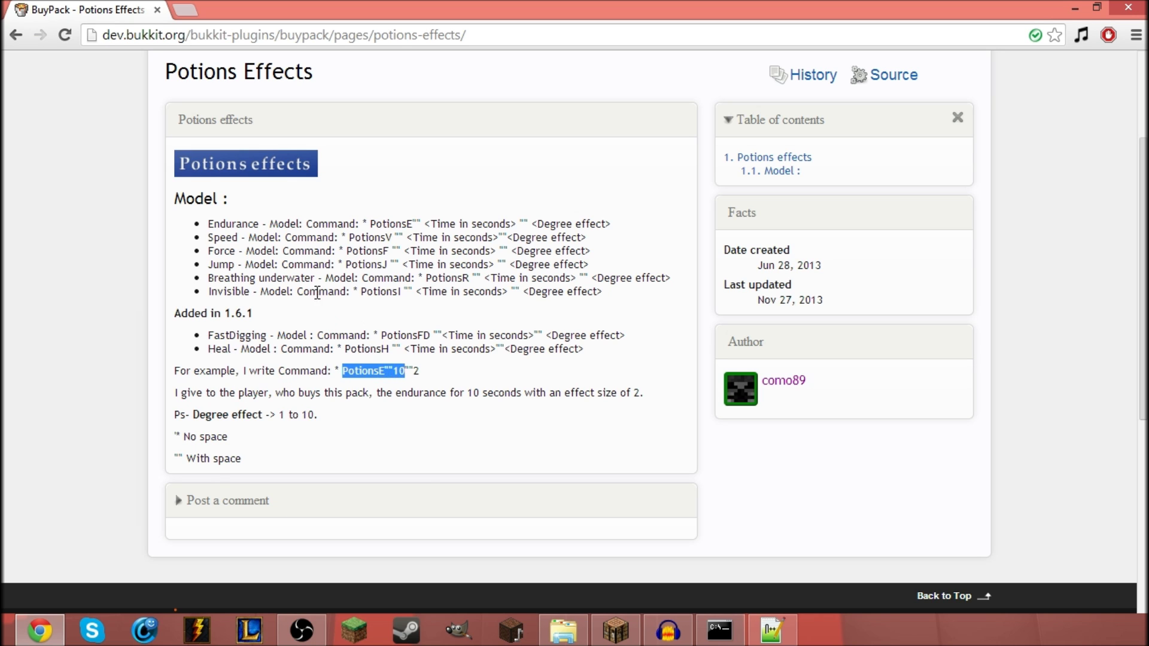
{"action": "left_click_drag", "start_coordinate": [317, 293], "coordinate": [236, 249]}
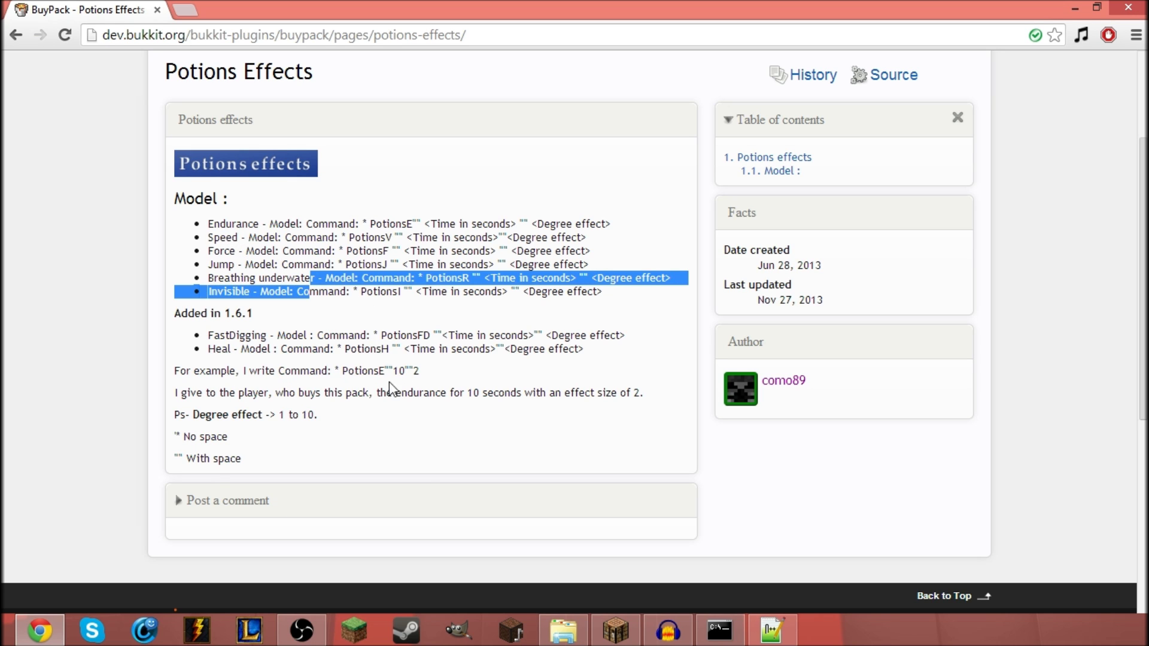
{"action": "left_click", "coordinate": [396, 365]}
{"action": "double_click", "coordinate": [475, 392]}
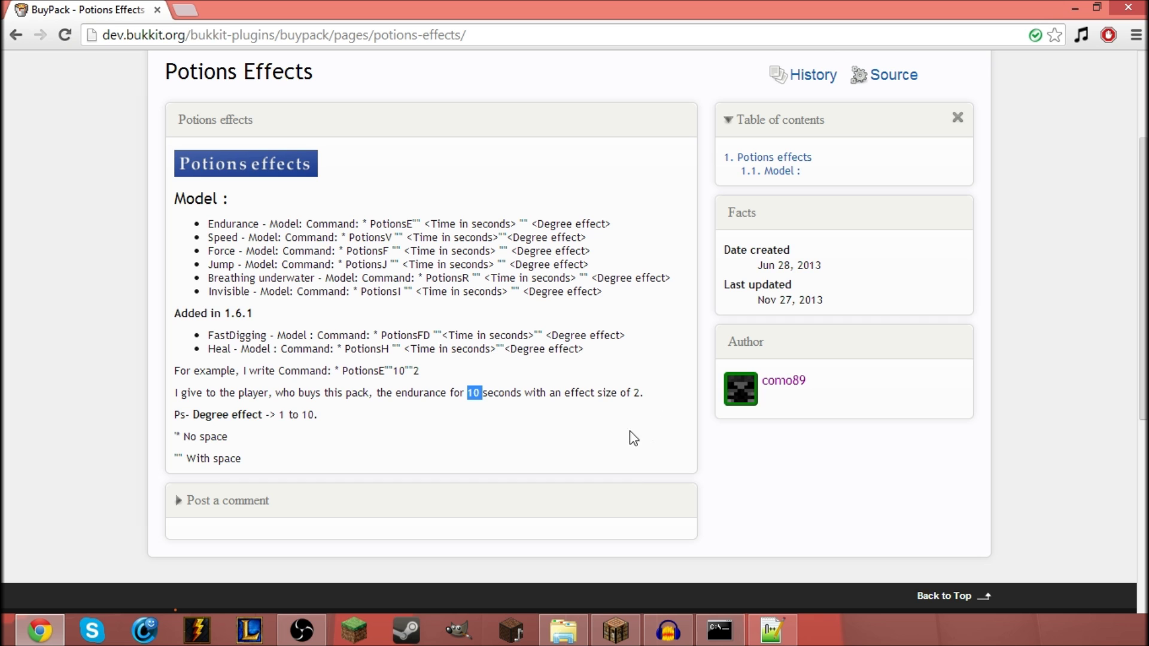
Open the Commands page from the BuyPack overview, read the player and administration commands, and return to the overview
{"action": "left_click", "coordinate": [16, 37]}
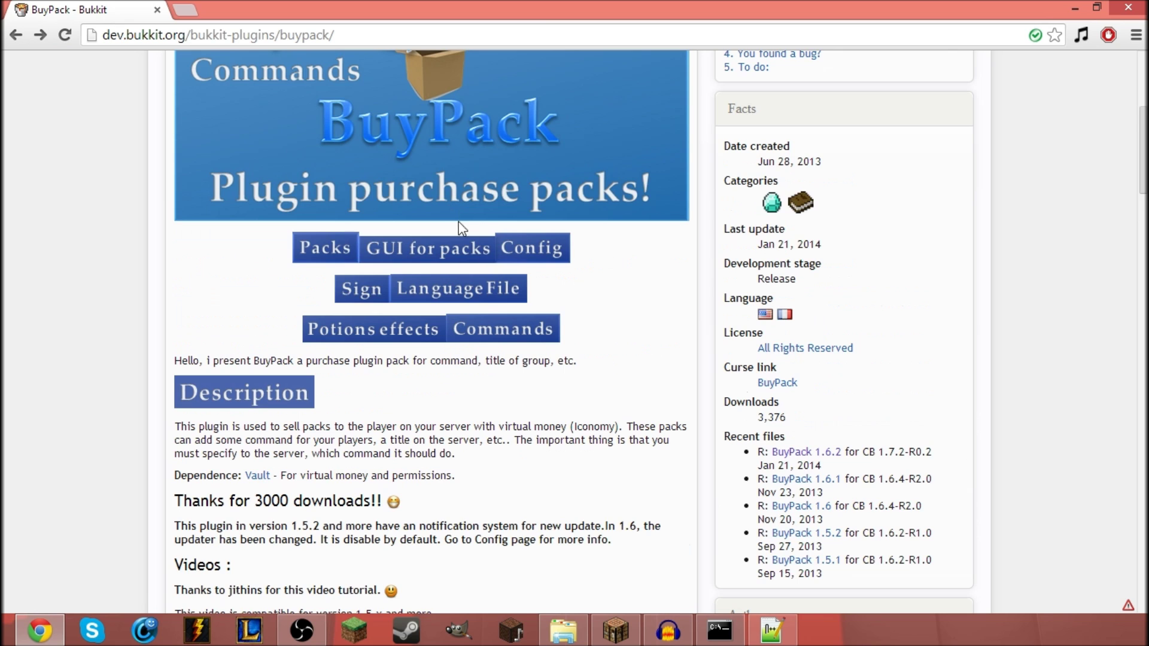
{"action": "left_click", "coordinate": [490, 337]}
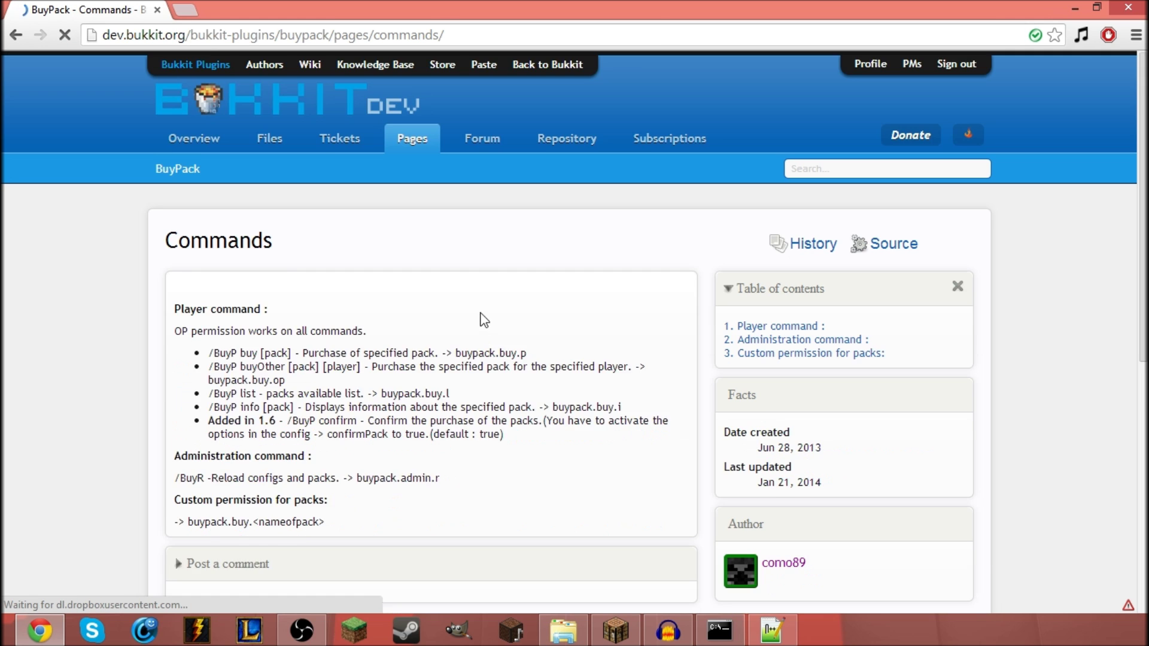
{"action": "scroll", "coordinate": [480, 321], "scroll_direction": "down", "scroll_amount": 2}
{"action": "left_click", "coordinate": [16, 36]}
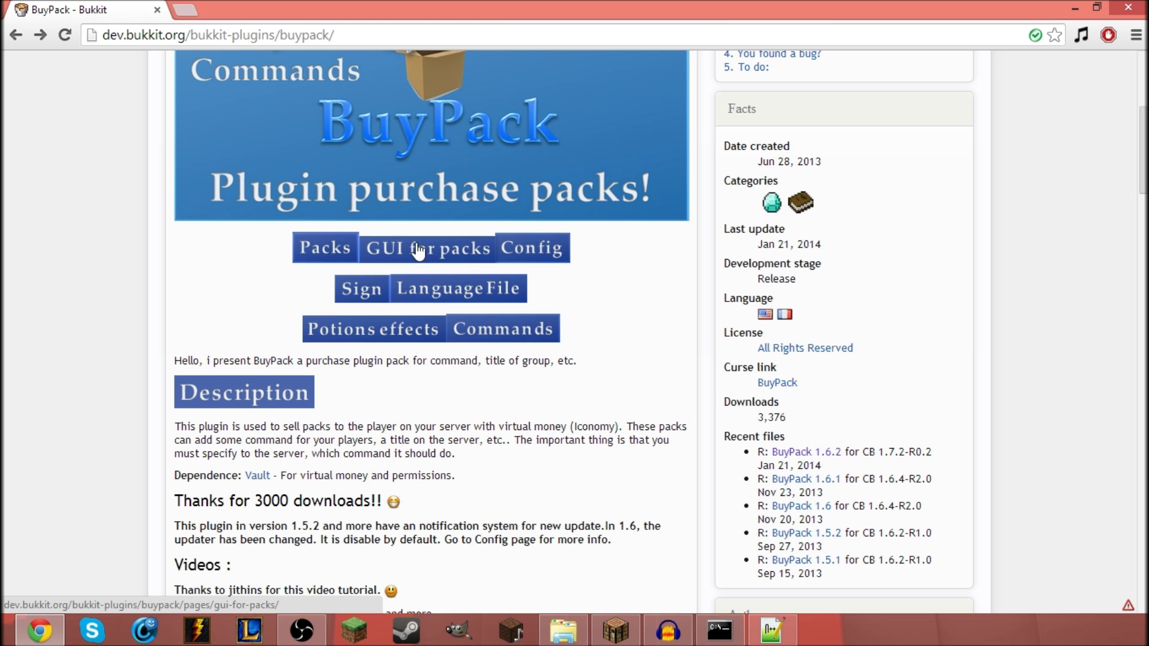
Open the Language File page and read through the model for creating a plugin language file
{"action": "left_click", "coordinate": [440, 290]}
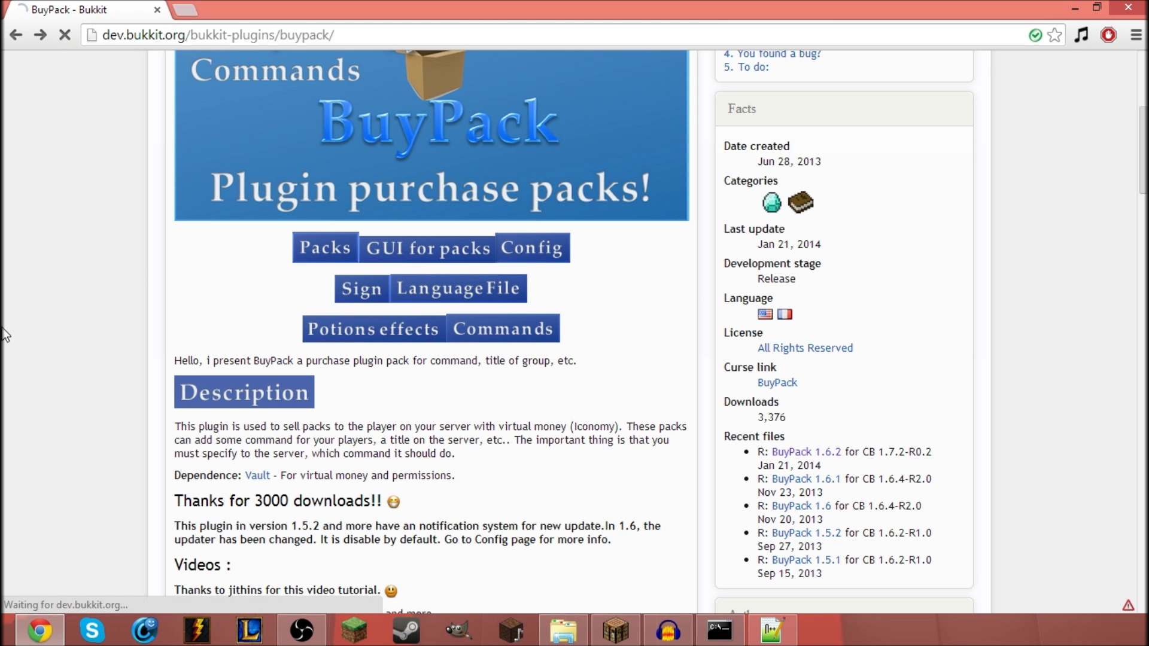
{"action": "scroll", "coordinate": [218, 329], "scroll_direction": "down", "scroll_amount": 2}
{"action": "scroll", "coordinate": [215, 327], "scroll_direction": "up", "scroll_amount": 3}
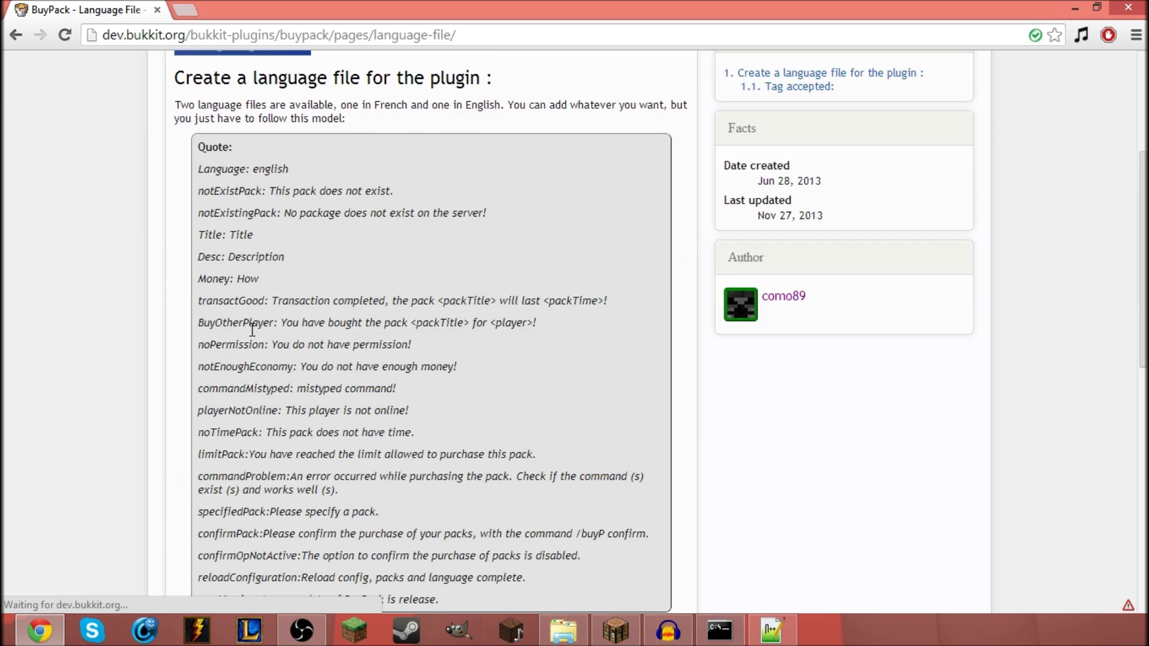
{"action": "scroll", "coordinate": [252, 329], "scroll_direction": "down", "scroll_amount": 8}
{"action": "scroll", "coordinate": [254, 329], "scroll_direction": "up", "scroll_amount": 7}
{"action": "scroll", "coordinate": [263, 328], "scroll_direction": "up", "scroll_amount": 5}
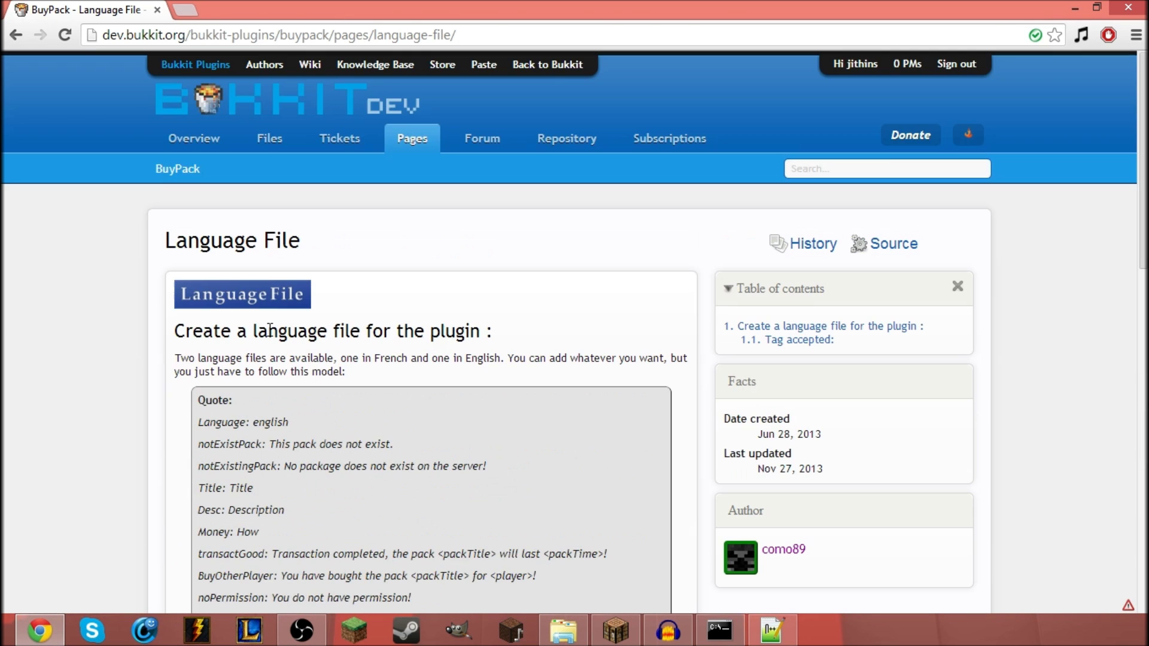
{"action": "scroll", "coordinate": [271, 329], "scroll_direction": "down", "scroll_amount": 3}
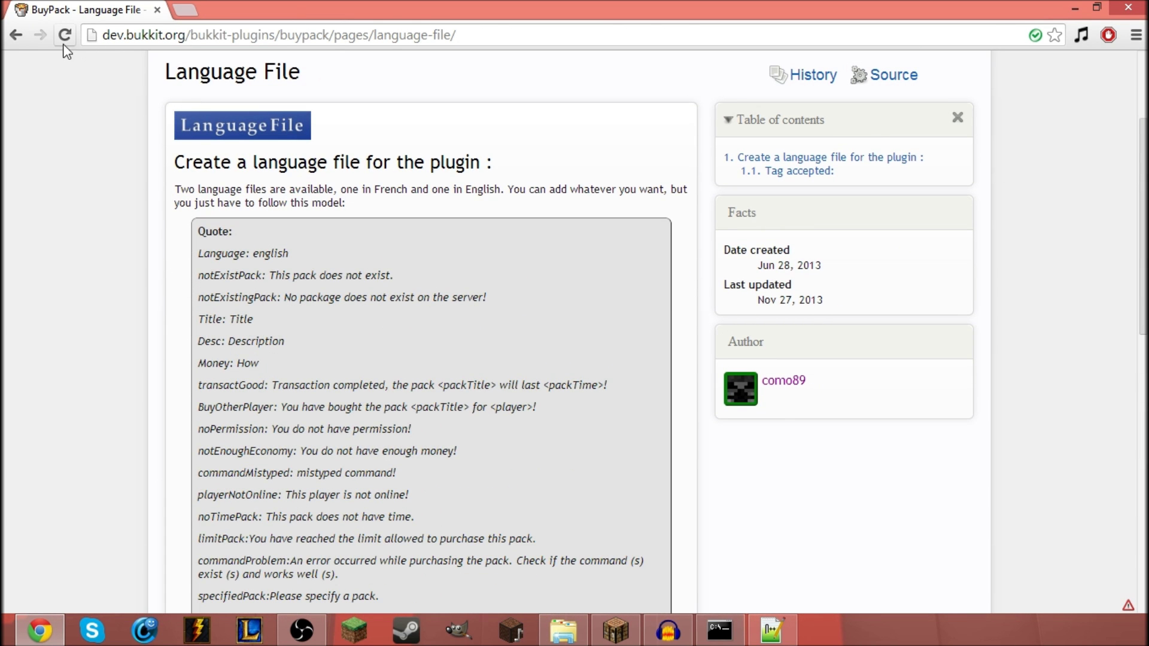
Return to the BuyPack overview and examine its description, tutorial video, bug-report notes, to-do list and page address
{"action": "left_click", "coordinate": [15, 35]}
{"action": "scroll", "coordinate": [685, 415], "scroll_direction": "down", "scroll_amount": 8}
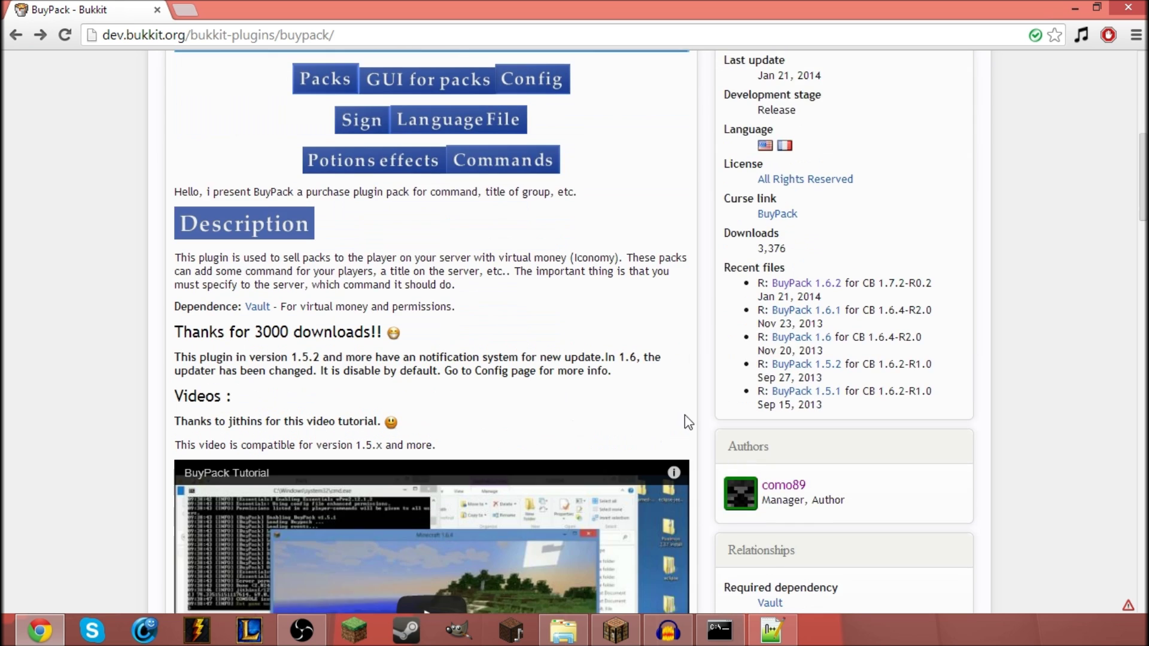
{"action": "scroll", "coordinate": [778, 563], "scroll_direction": "down", "scroll_amount": 7}
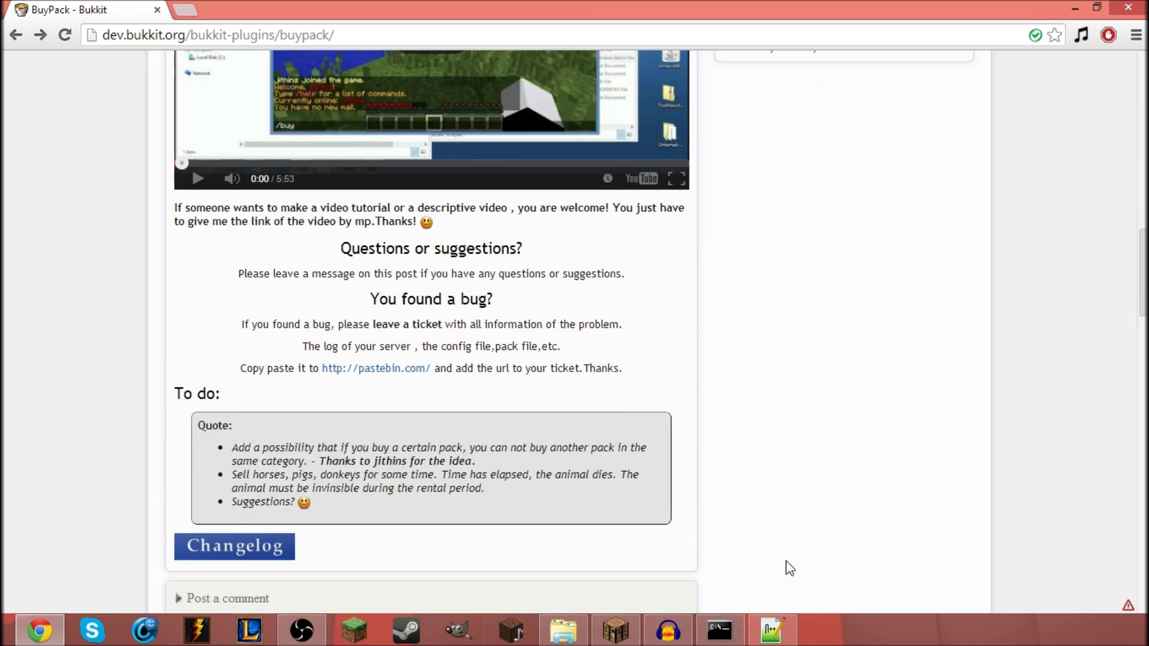
{"action": "scroll", "coordinate": [665, 492], "scroll_direction": "up", "scroll_amount": 16}
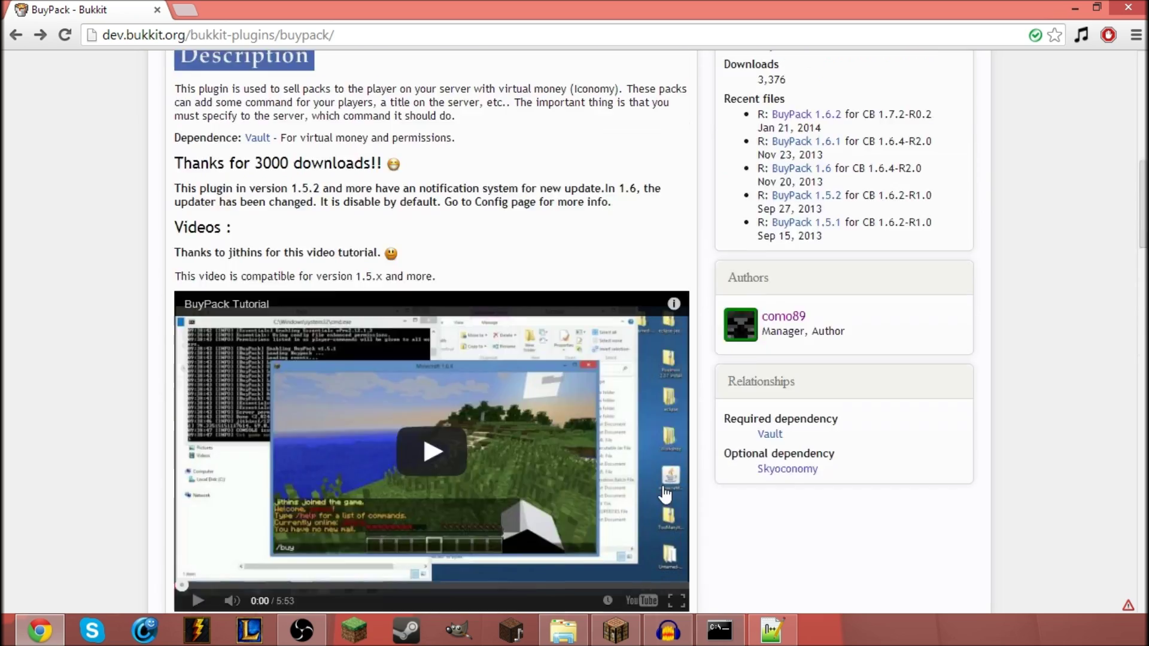
{"action": "scroll", "coordinate": [665, 493], "scroll_direction": "down", "scroll_amount": 3}
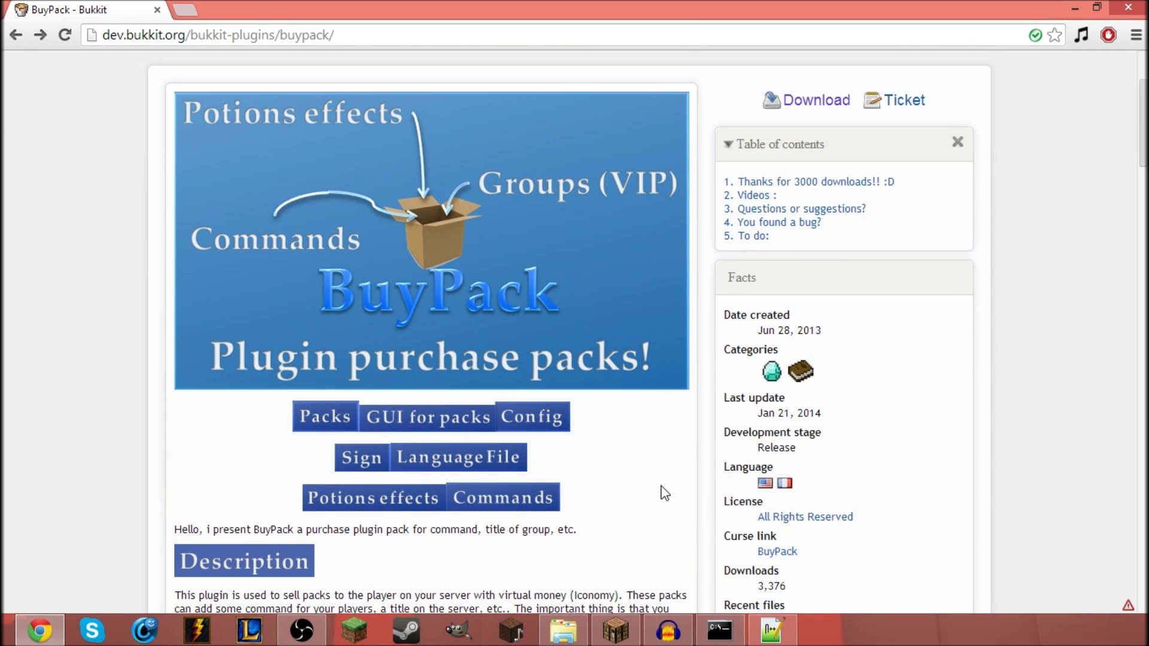
{"action": "scroll", "coordinate": [664, 494], "scroll_direction": "down", "scroll_amount": 3}
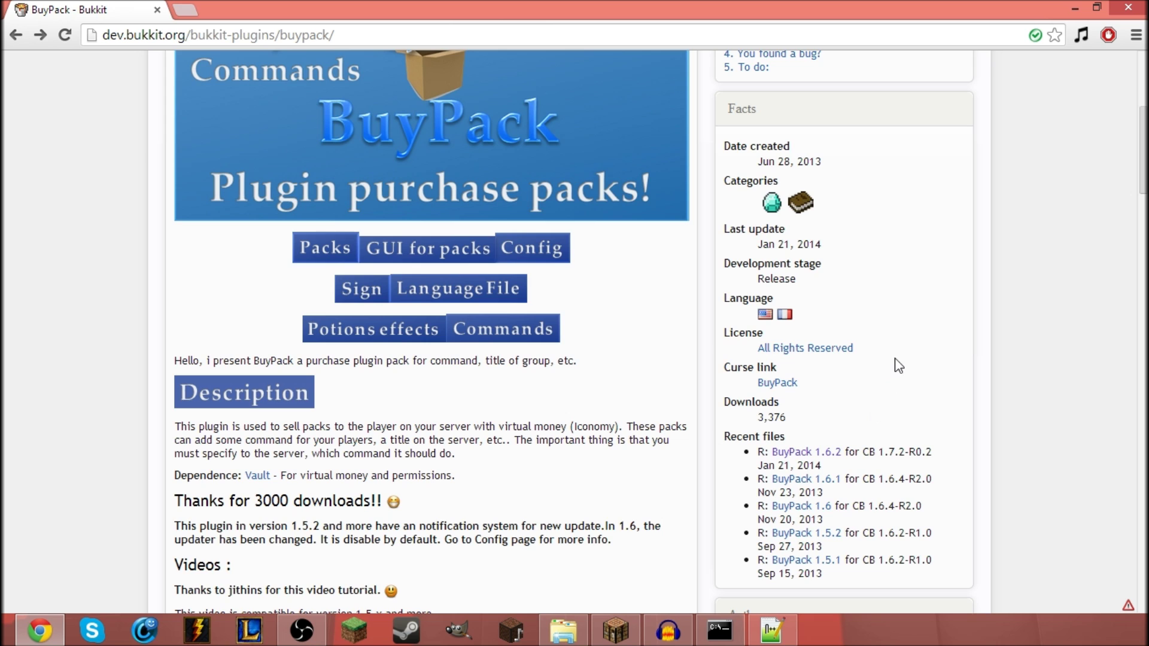
{"action": "scroll", "coordinate": [357, 124], "scroll_direction": "up", "scroll_amount": 6}
{"action": "left_click", "coordinate": [366, 44]}
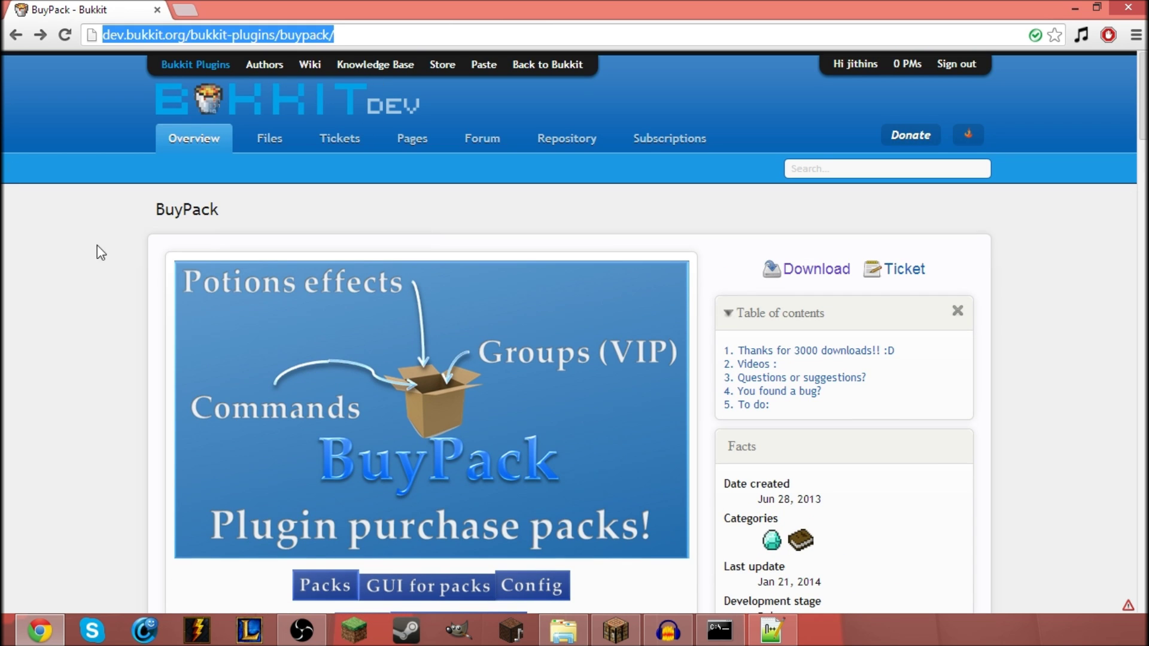
{"action": "left_click", "coordinate": [1044, 452]}
Open the plugin author's profile from the BuyPack page, review the plugins listed in the signature, and return to the overview
{"action": "scroll", "coordinate": [1003, 482], "scroll_direction": "down", "scroll_amount": 4}
{"action": "scroll", "coordinate": [1003, 482], "scroll_direction": "down", "scroll_amount": 4}
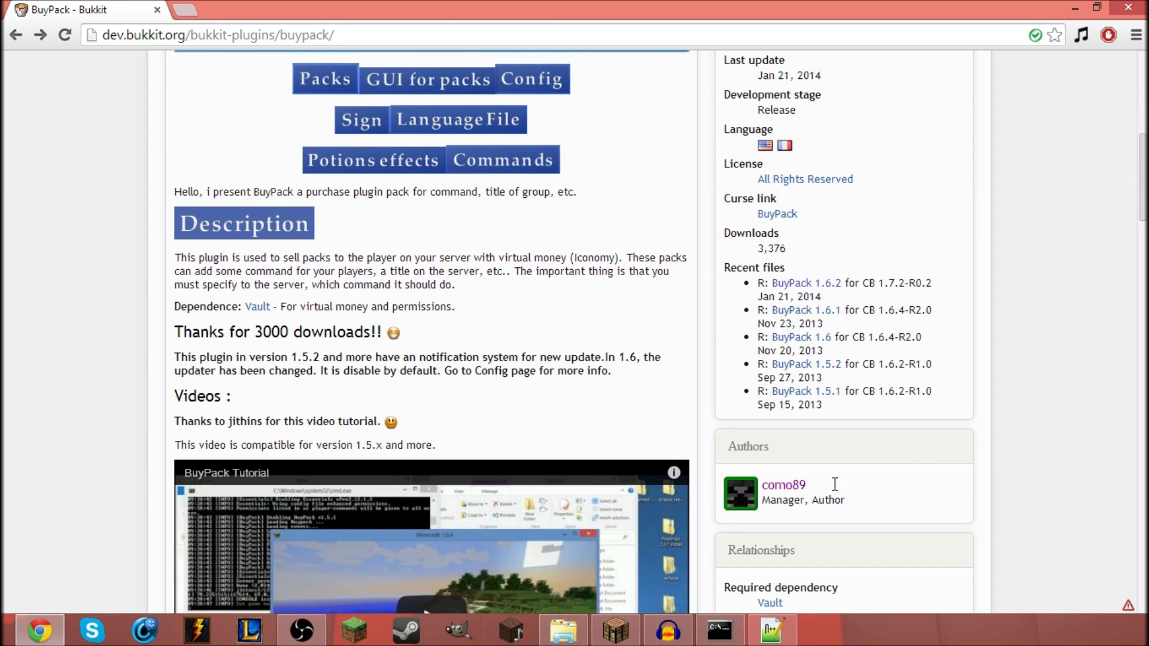
{"action": "left_click_drag", "start_coordinate": [835, 484], "coordinate": [564, 439]}
{"action": "left_click", "coordinate": [796, 484]}
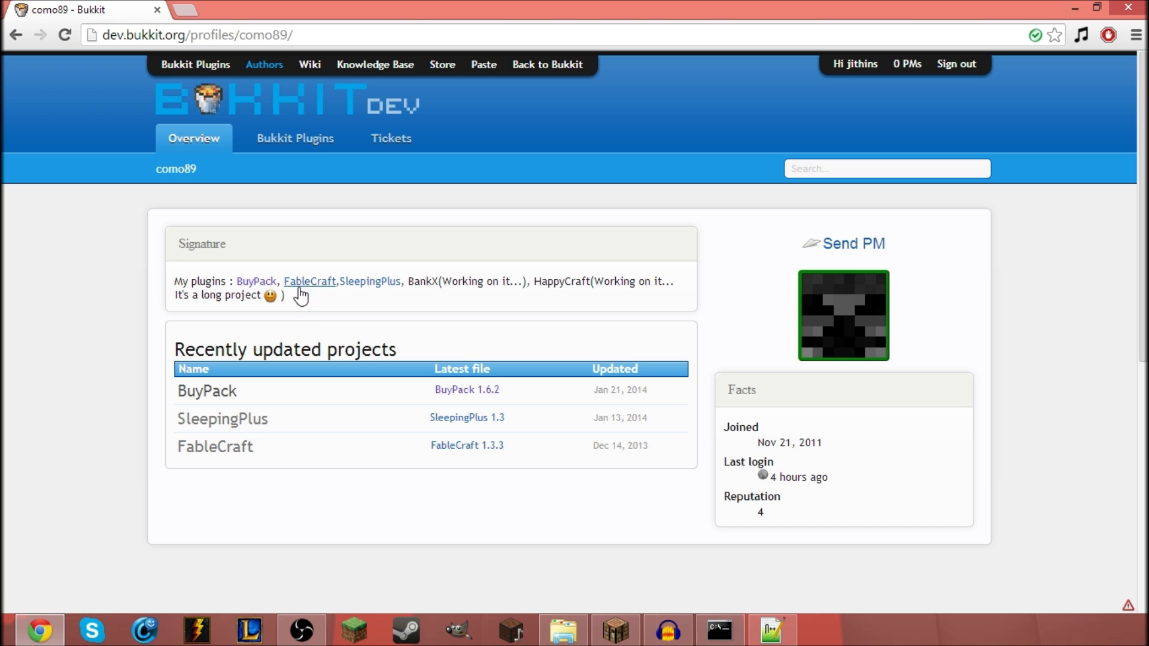
{"action": "left_click_drag", "start_coordinate": [533, 281], "coordinate": [590, 285]}
{"action": "left_click", "coordinate": [549, 297]}
{"action": "left_click", "coordinate": [16, 35]}
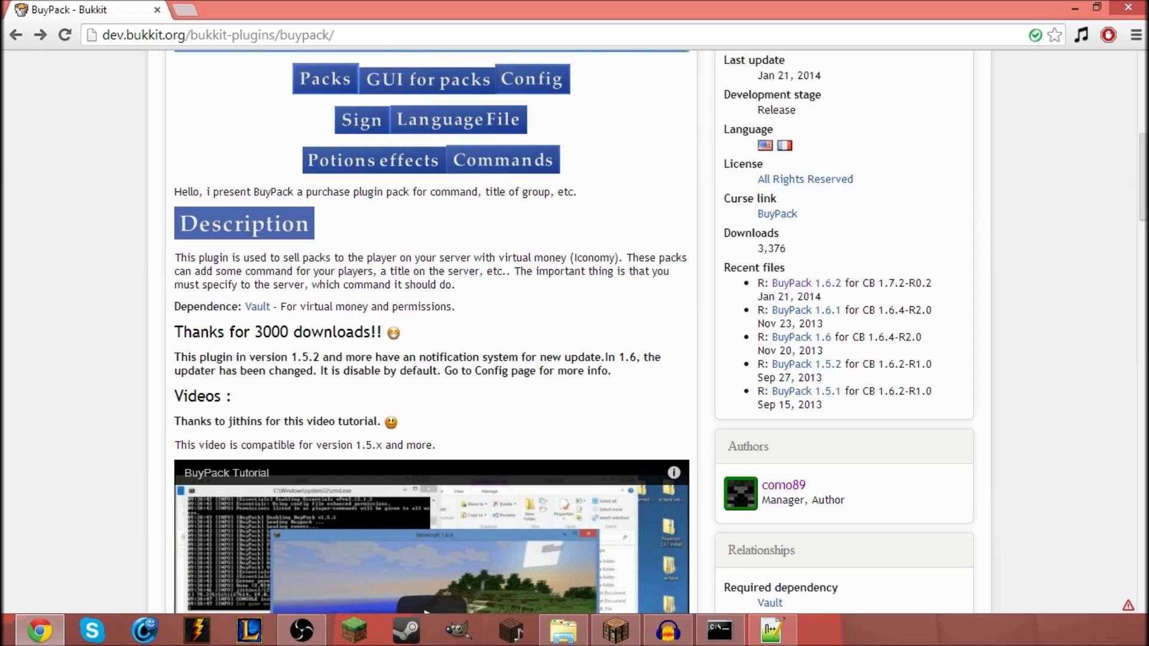